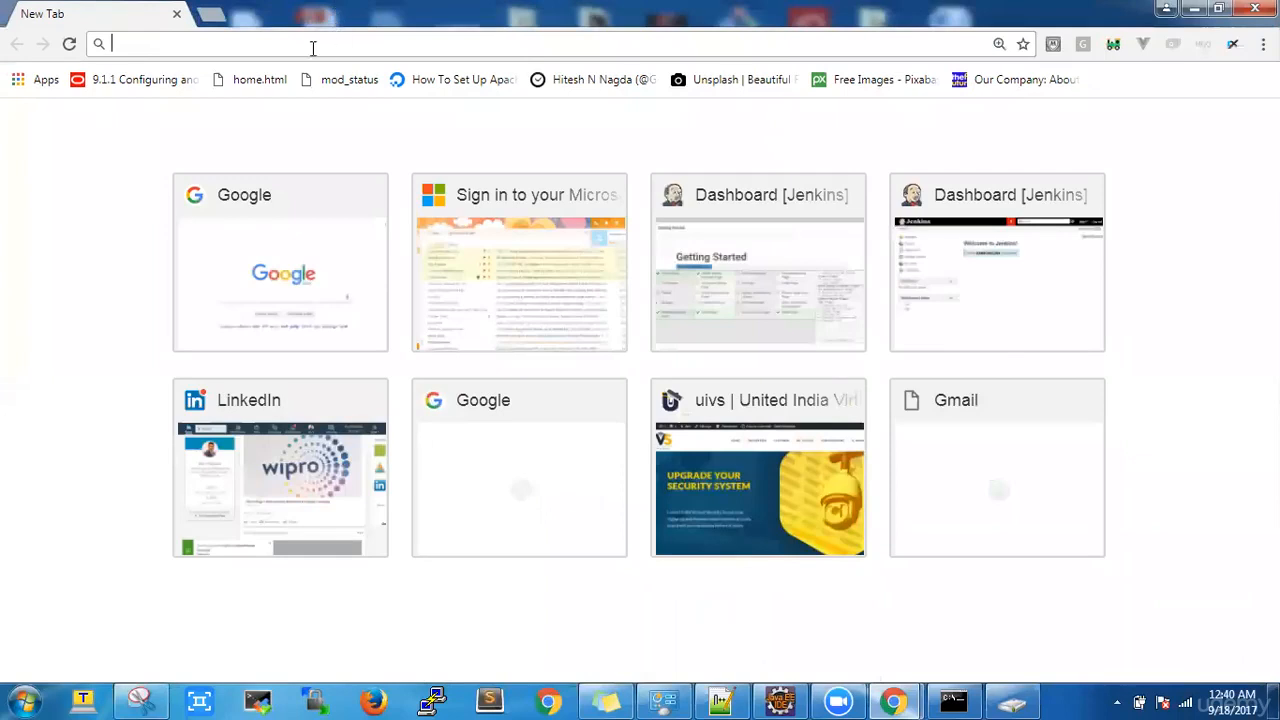
# Step: Open localhost:8080 and log in to Jenkins with your username and the suggested password
pyautogui.write('lo')
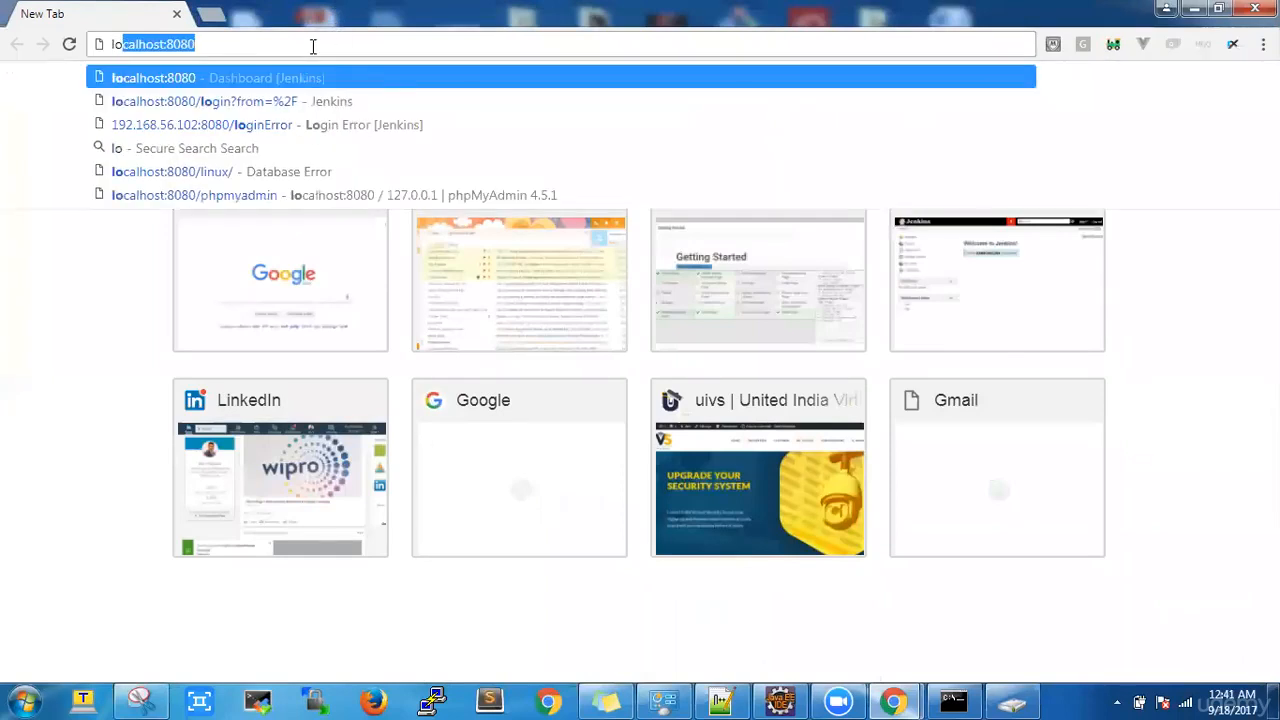
pyautogui.press('Return')
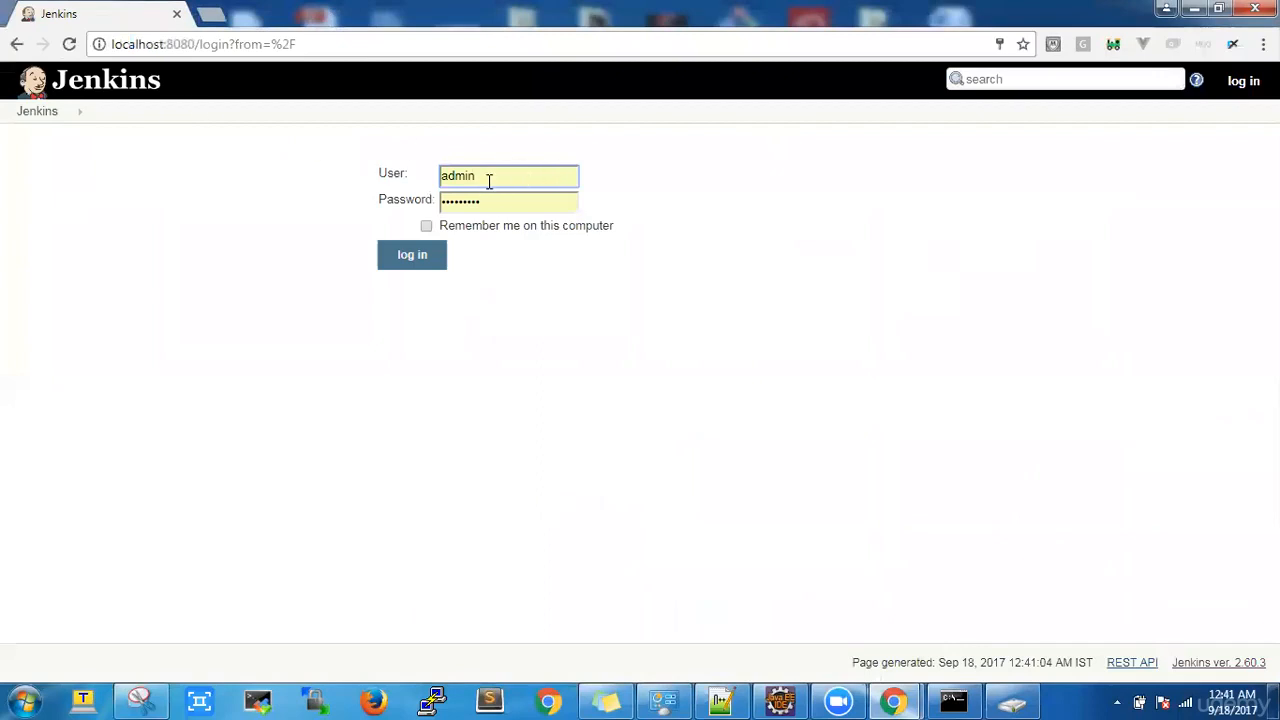
pyautogui.moveTo(492, 175); pyautogui.dragTo(385, 172)
pyautogui.write('ajay')
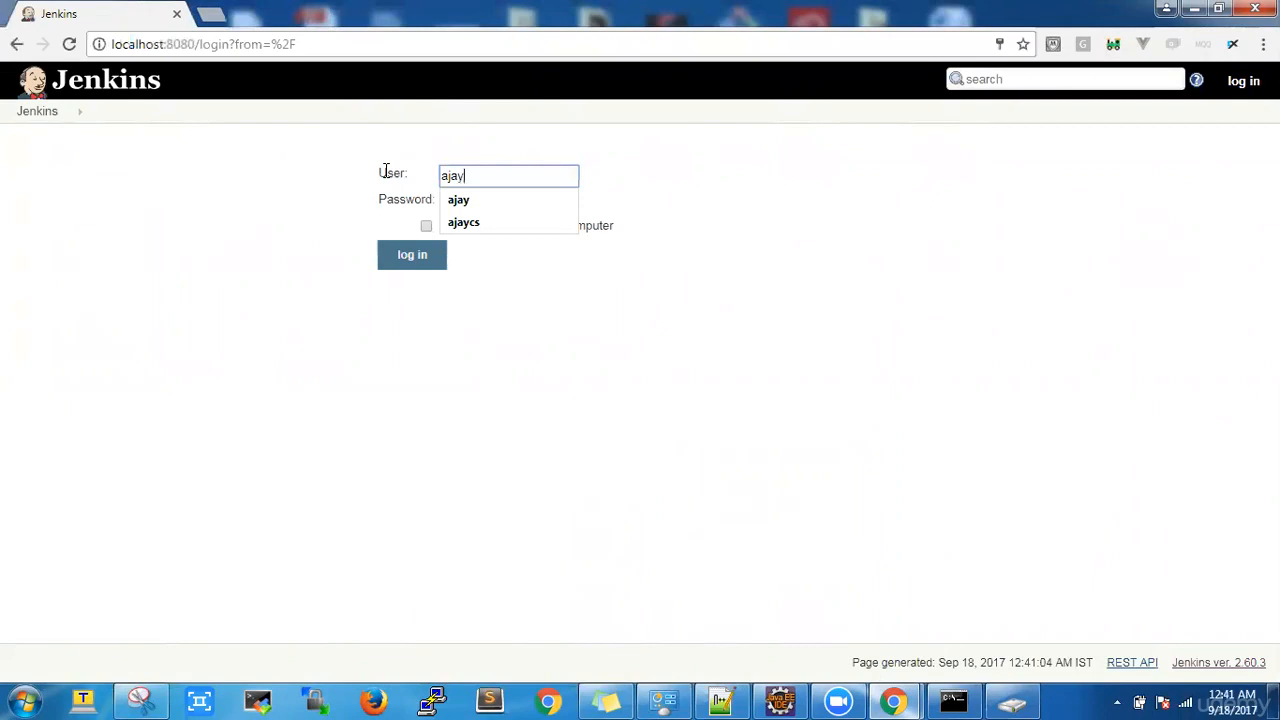
pyautogui.press('Tab')
pyautogui.click(435, 264)
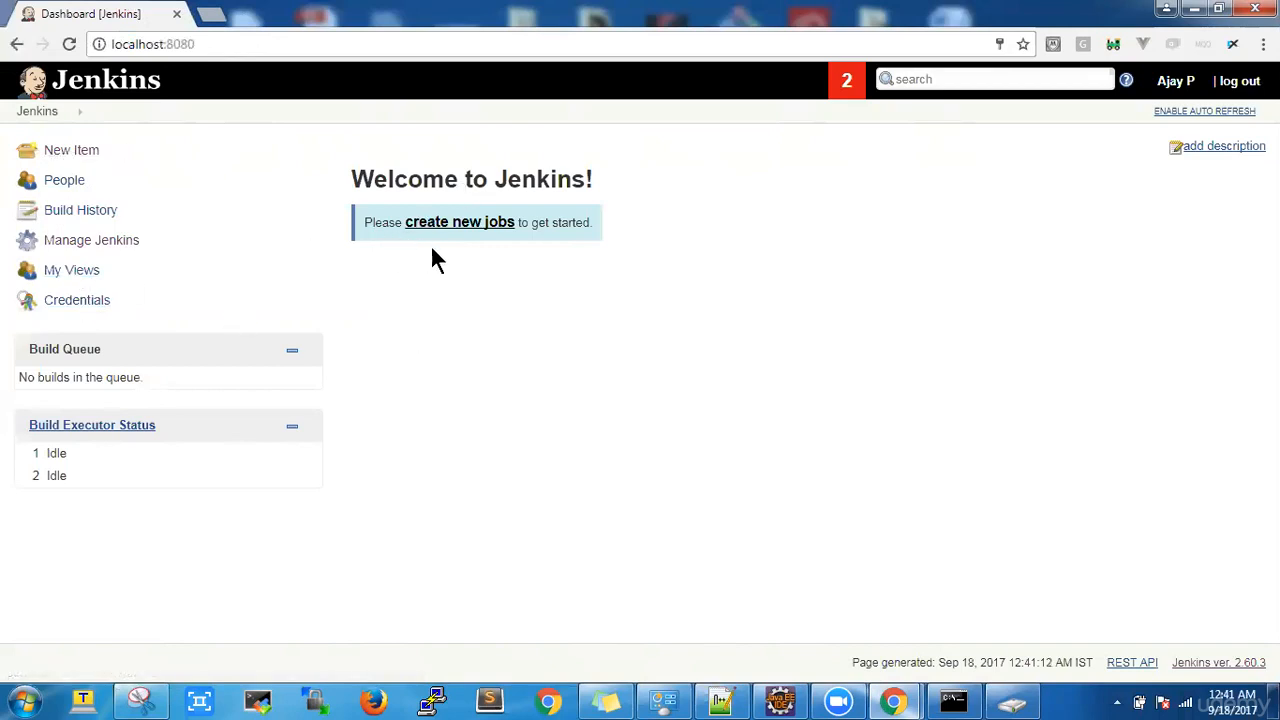
# Step: Start a new Jenkins item as a Freestyle project, then switch to the Selenium project in Eclipse
pyautogui.click(58, 151)
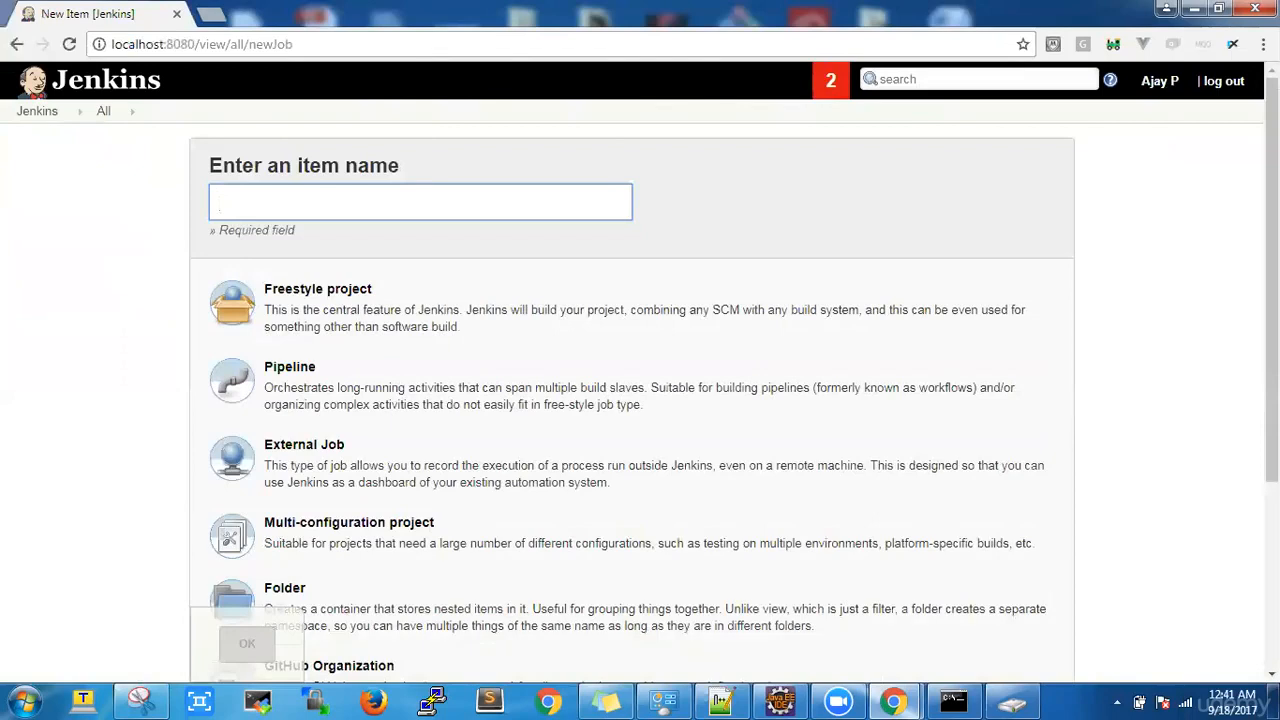
pyautogui.scroll(-2, 633, 385)
pyautogui.scroll(2, 633, 385)
pyautogui.click(277, 311)
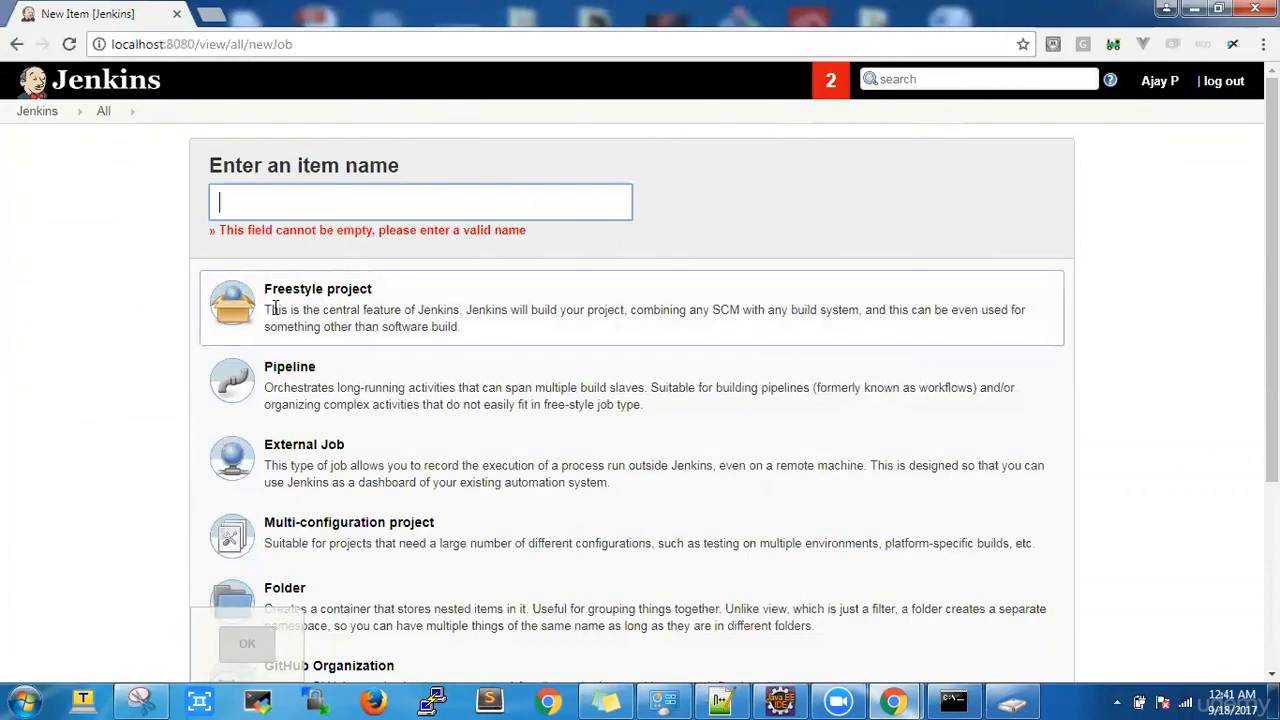
pyautogui.click(303, 204)
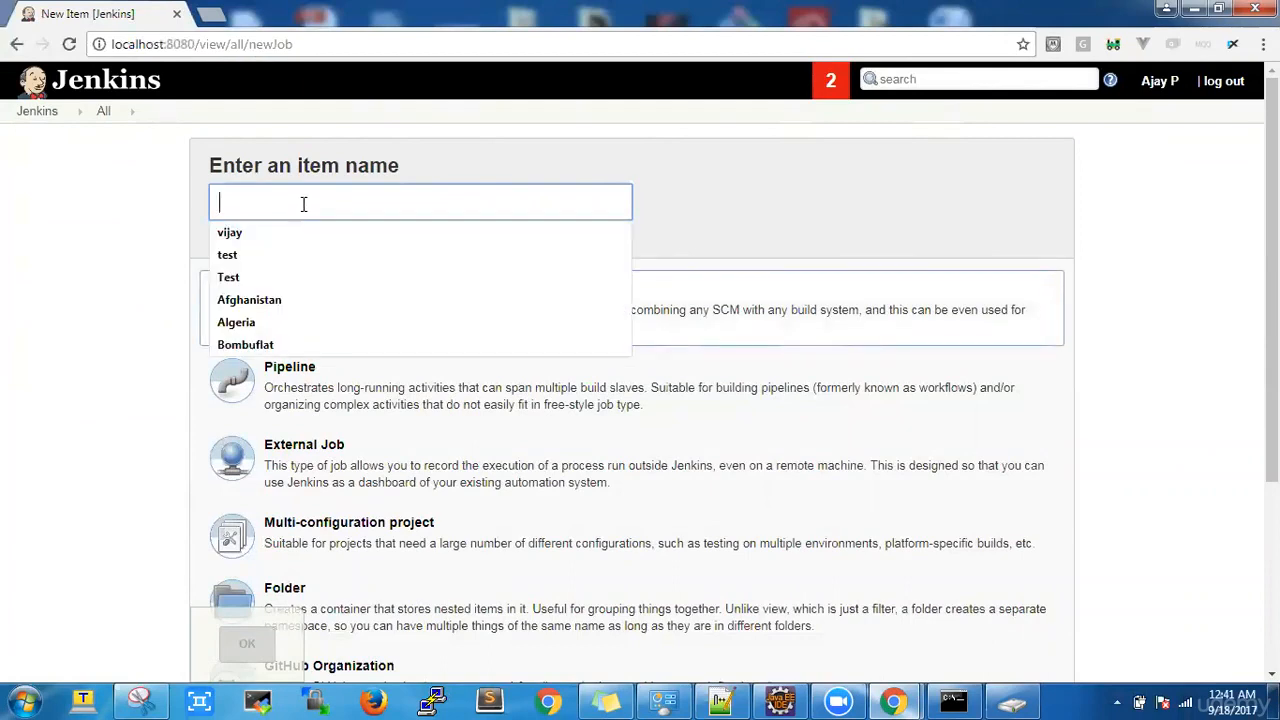
pyautogui.click(740, 236)
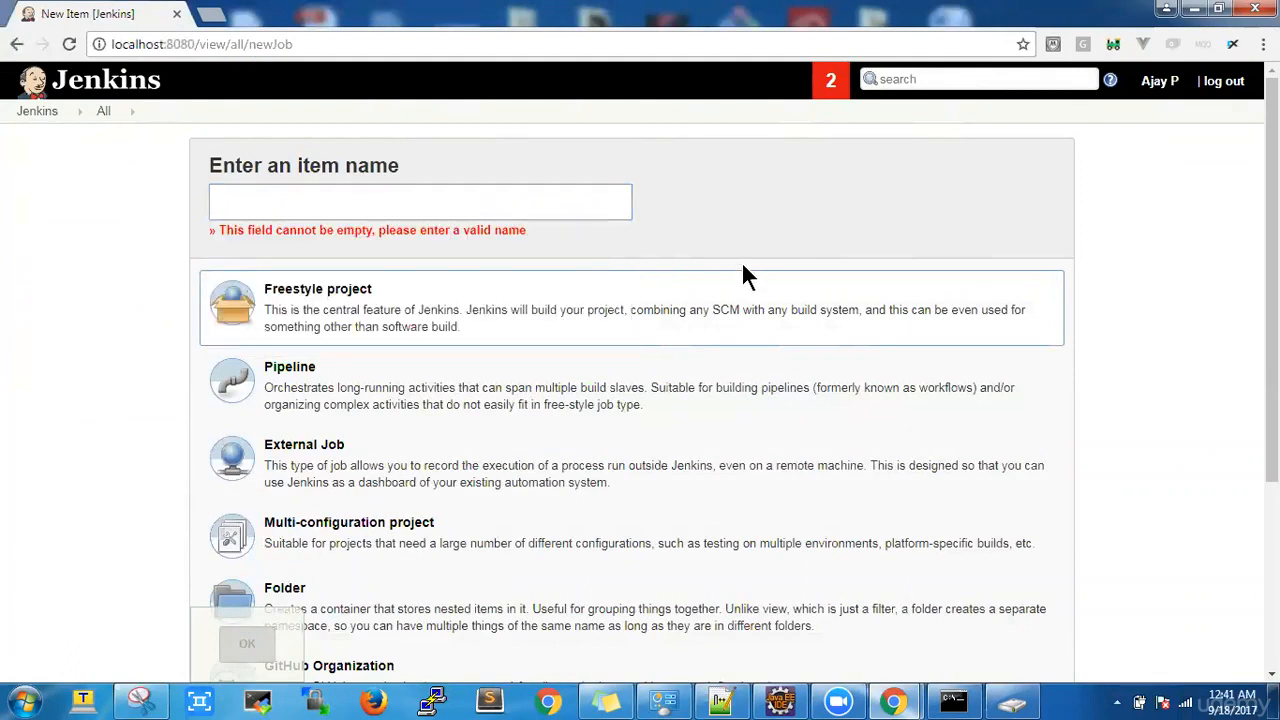
pyautogui.click(785, 705)
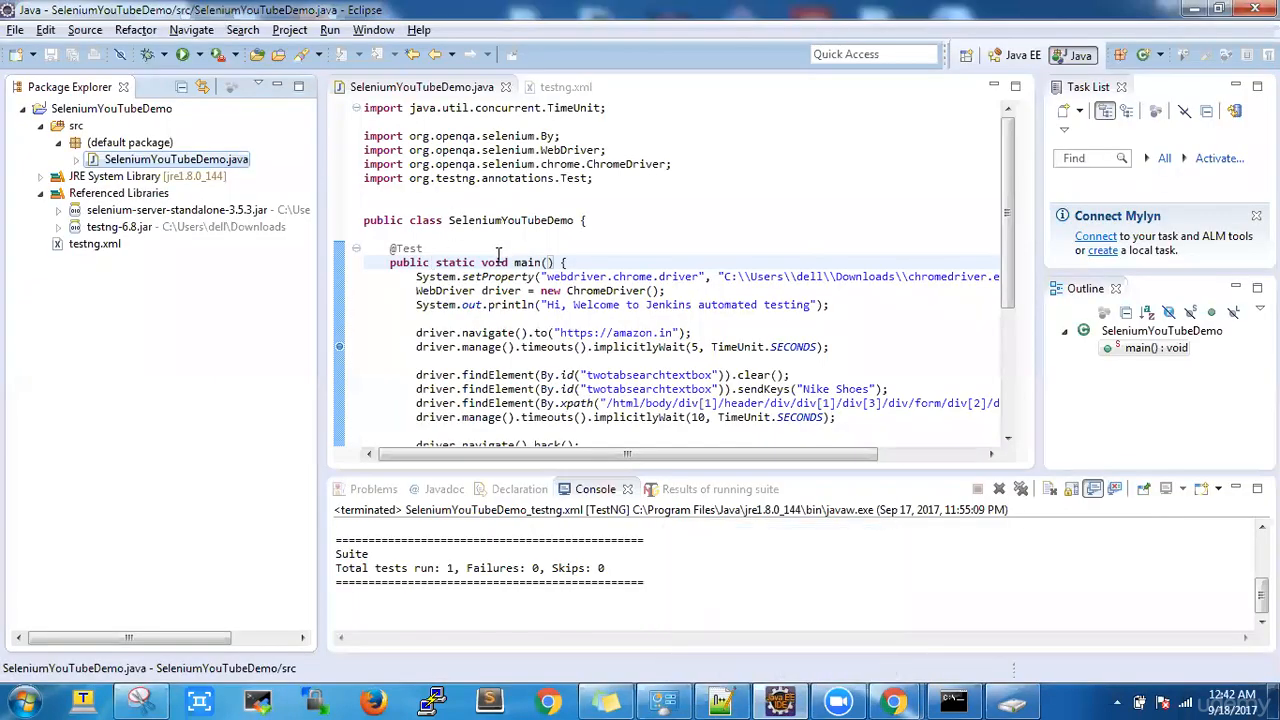
# Step: Switch between Eclipse and the Jenkins New Item page, trying to paste into the empty item name field
pyautogui.click(491, 221)
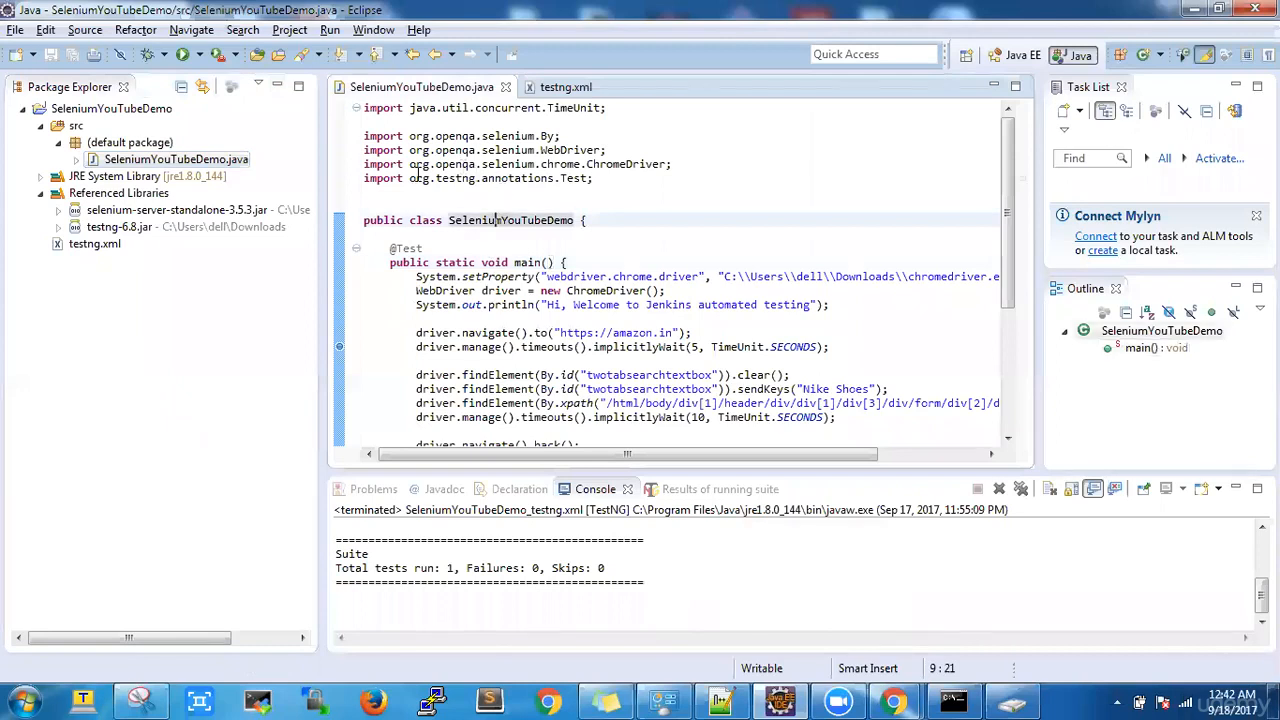
pyautogui.click(1194, 9)
pyautogui.click(390, 188)
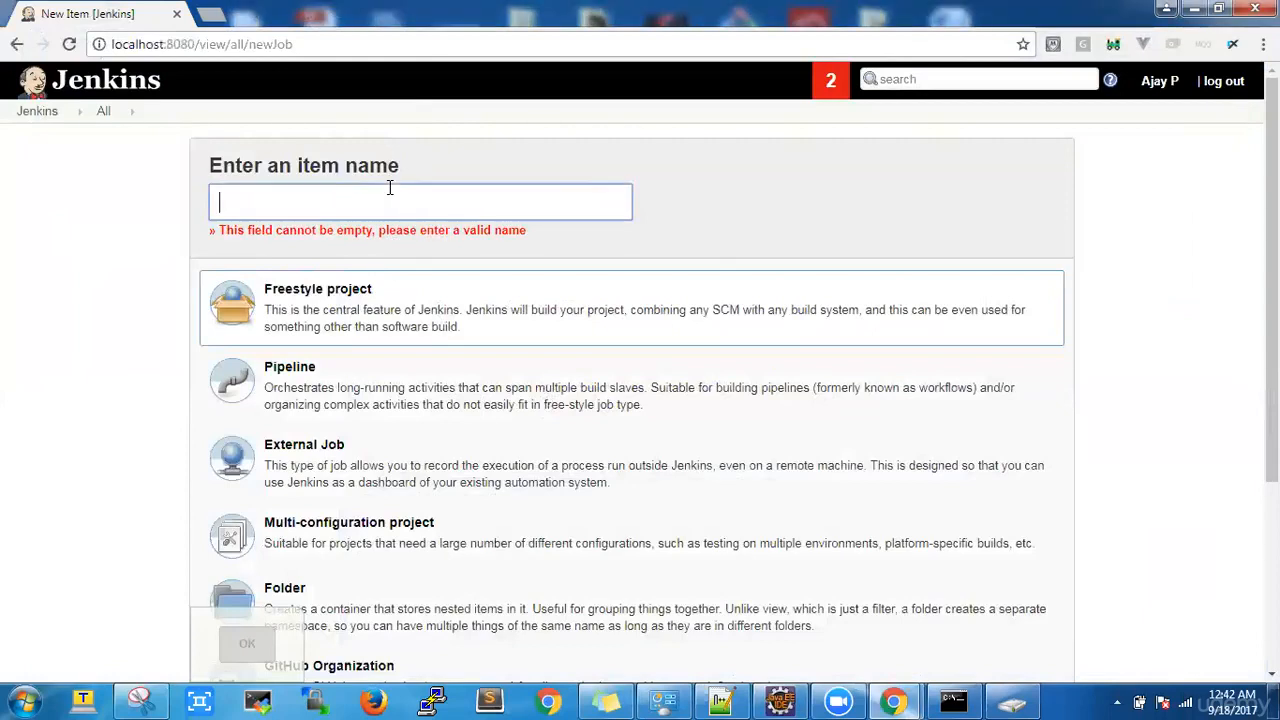
pyautogui.click(320, 210)
pyautogui.click(320, 210)
pyautogui.hotkey('alt', 'Tab')
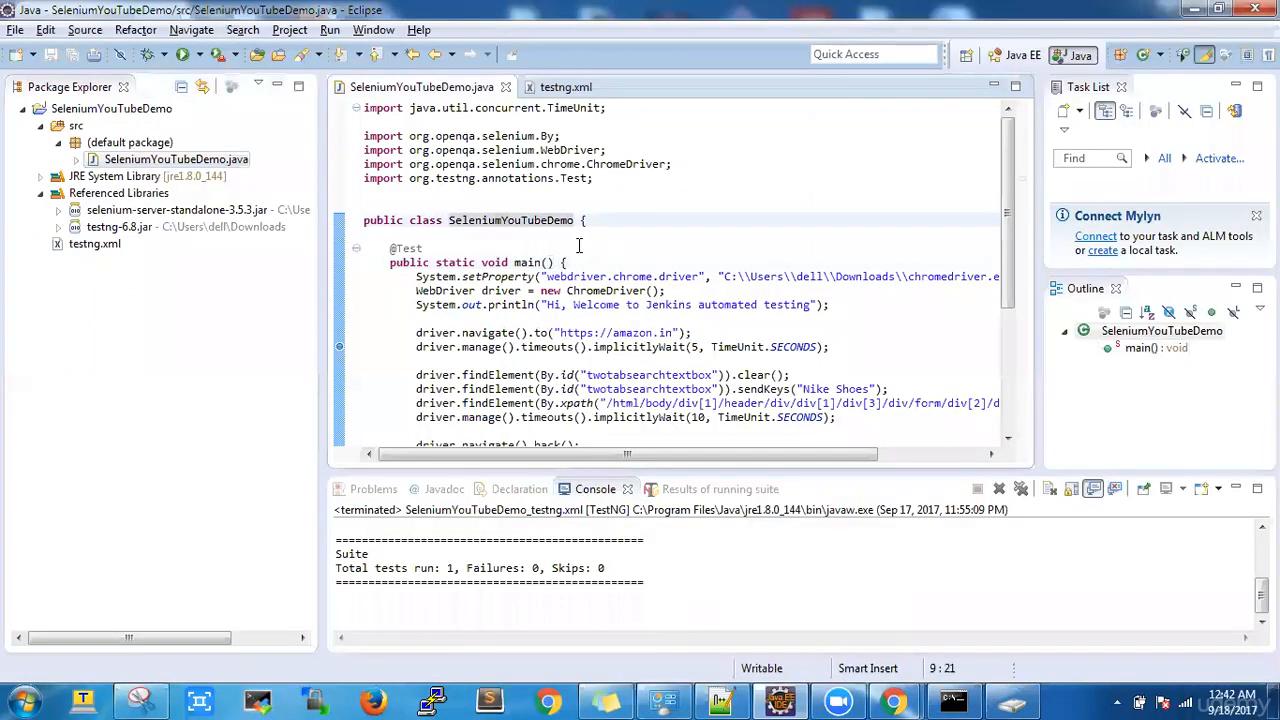
pyautogui.hotkey('alt', 'Tab')
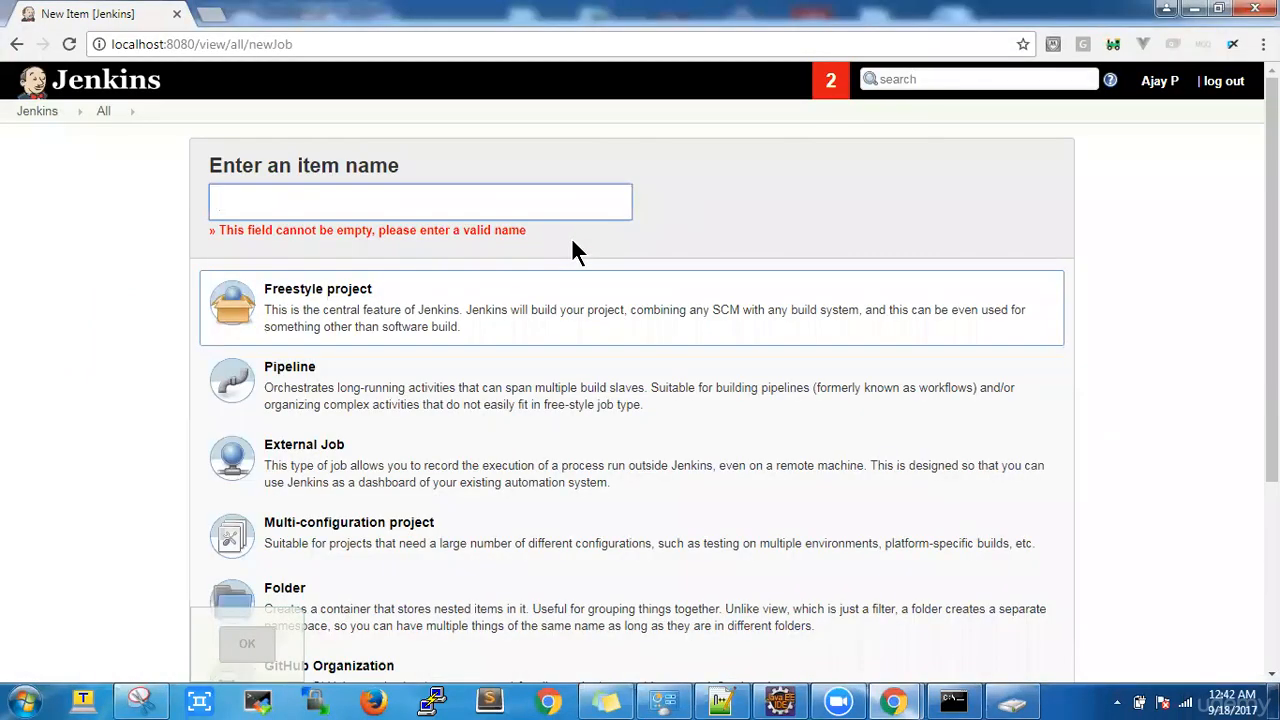
pyautogui.click(474, 197)
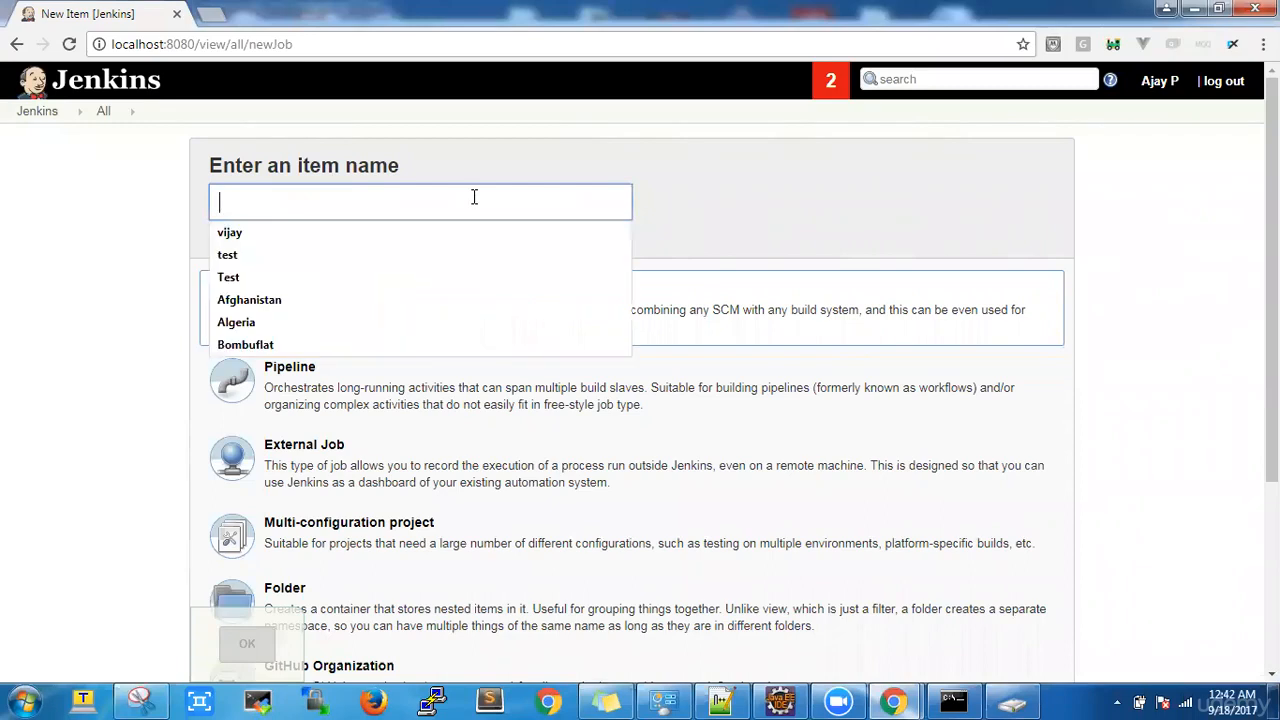
pyautogui.rightClick(474, 197)
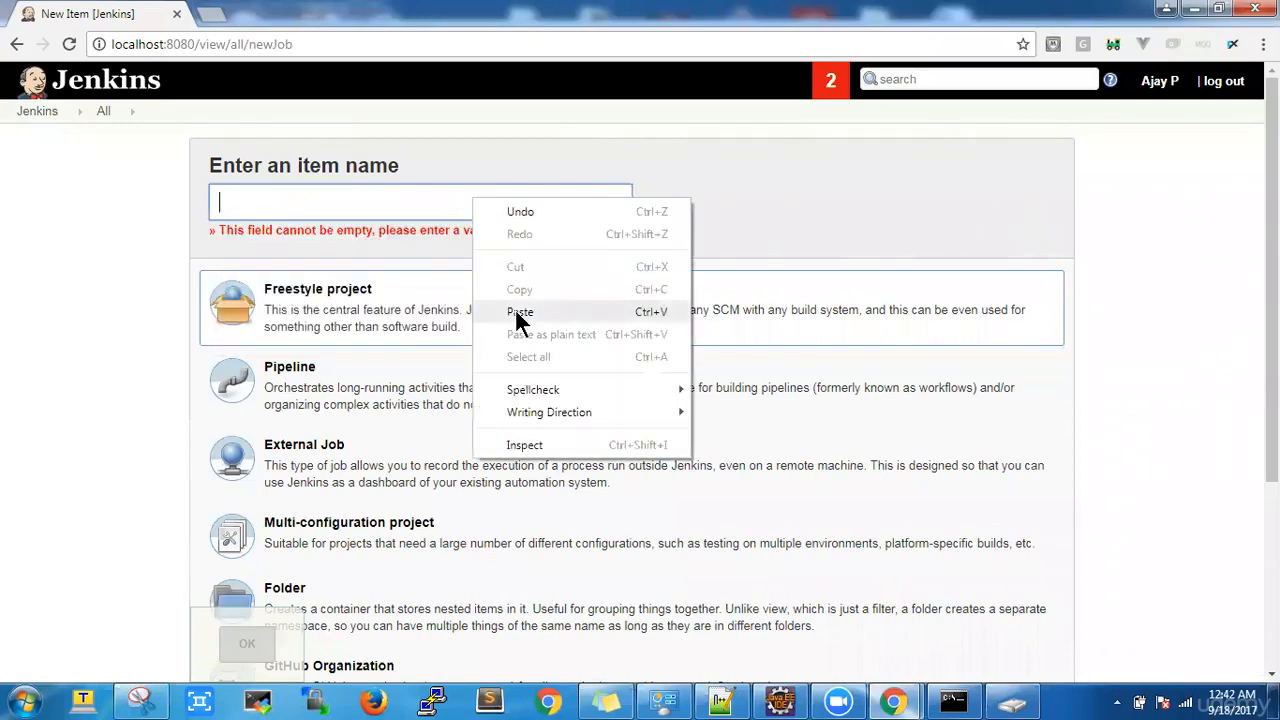
pyautogui.click(517, 318)
pyautogui.click(423, 207)
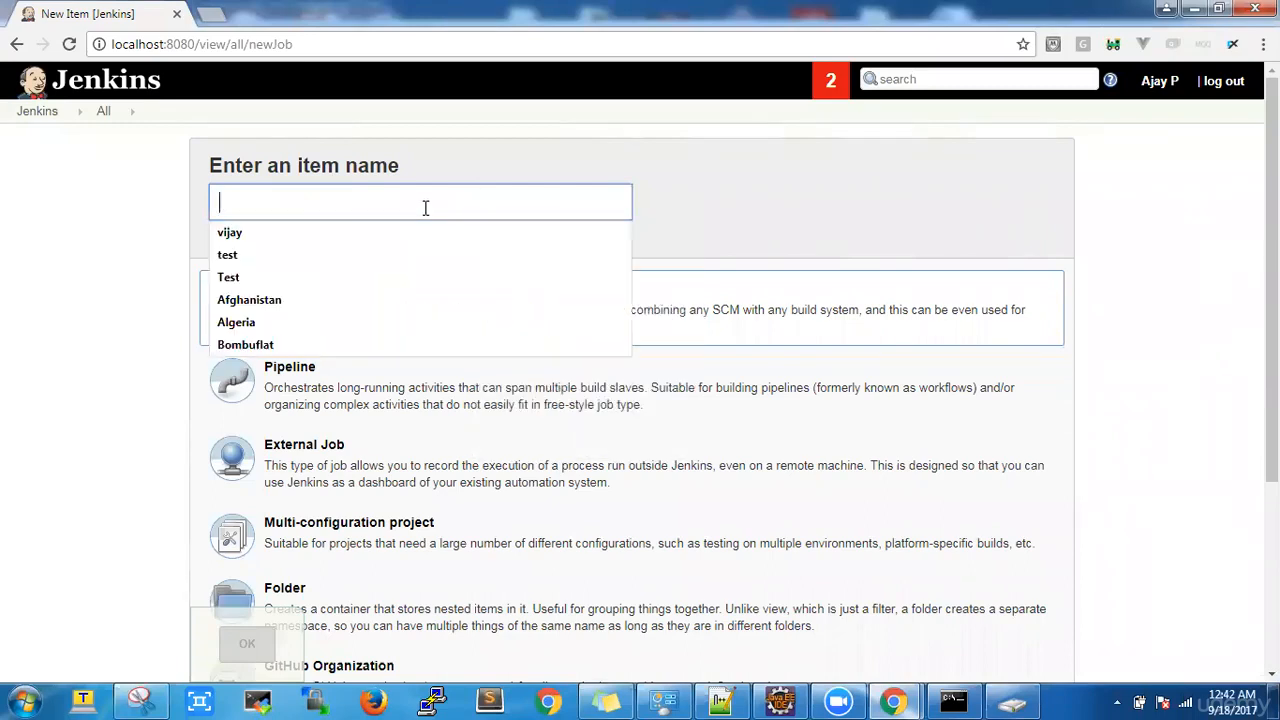
# Step: Copy the class name SeleniumYouTubeDemo in Eclipse and minimize Eclipse back to Jenkins
pyautogui.click(779, 700)
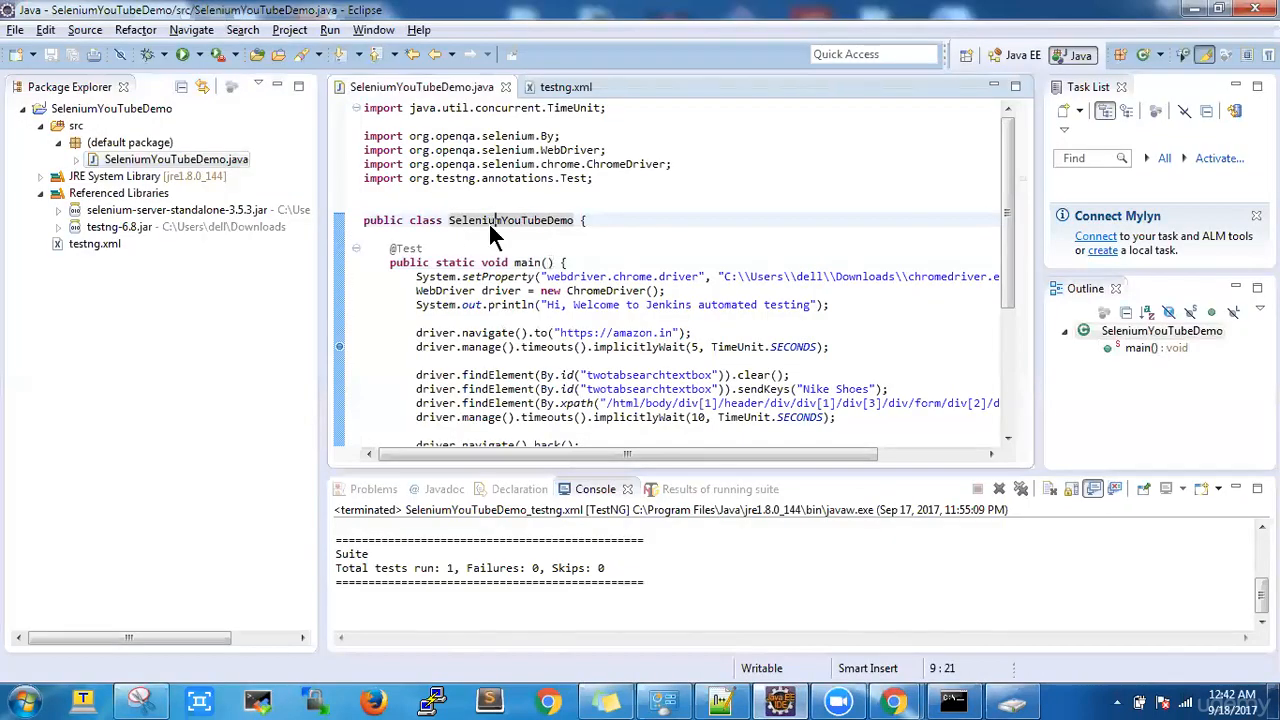
pyautogui.rightClick(488, 221)
pyautogui.click(452, 224)
pyautogui.doubleClick(474, 220)
pyautogui.rightClick(474, 219)
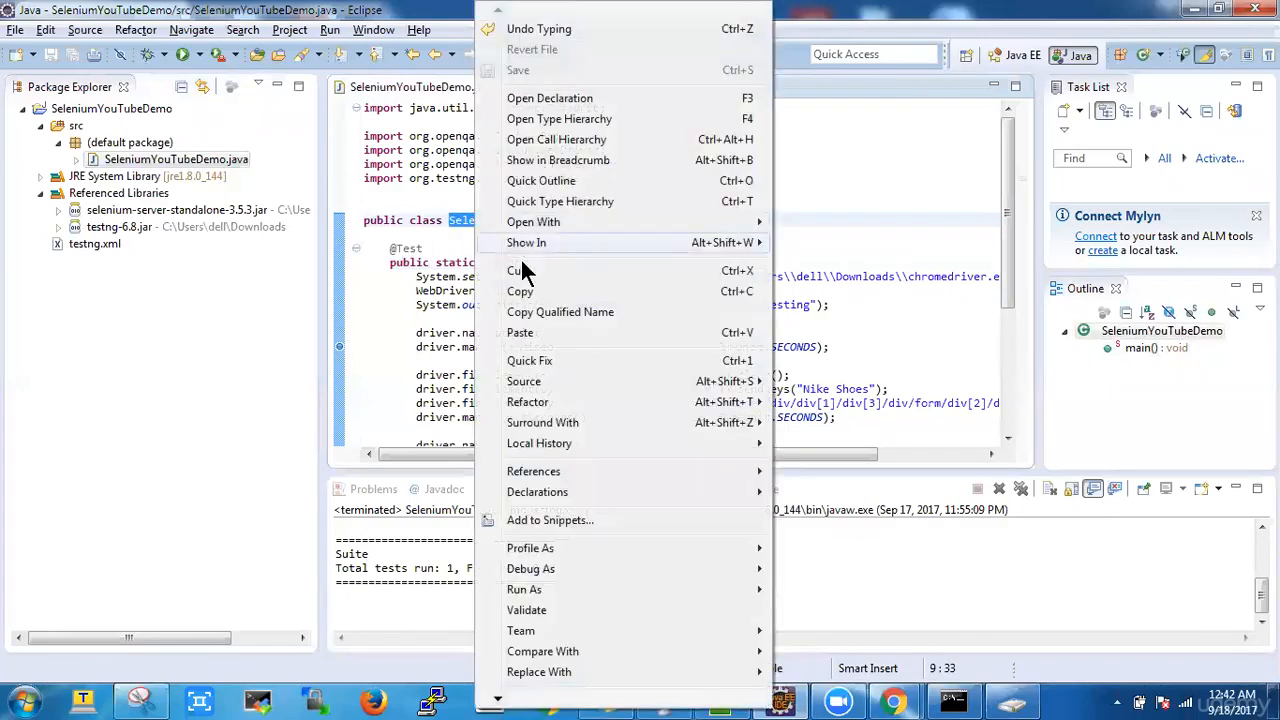
pyautogui.click(530, 291)
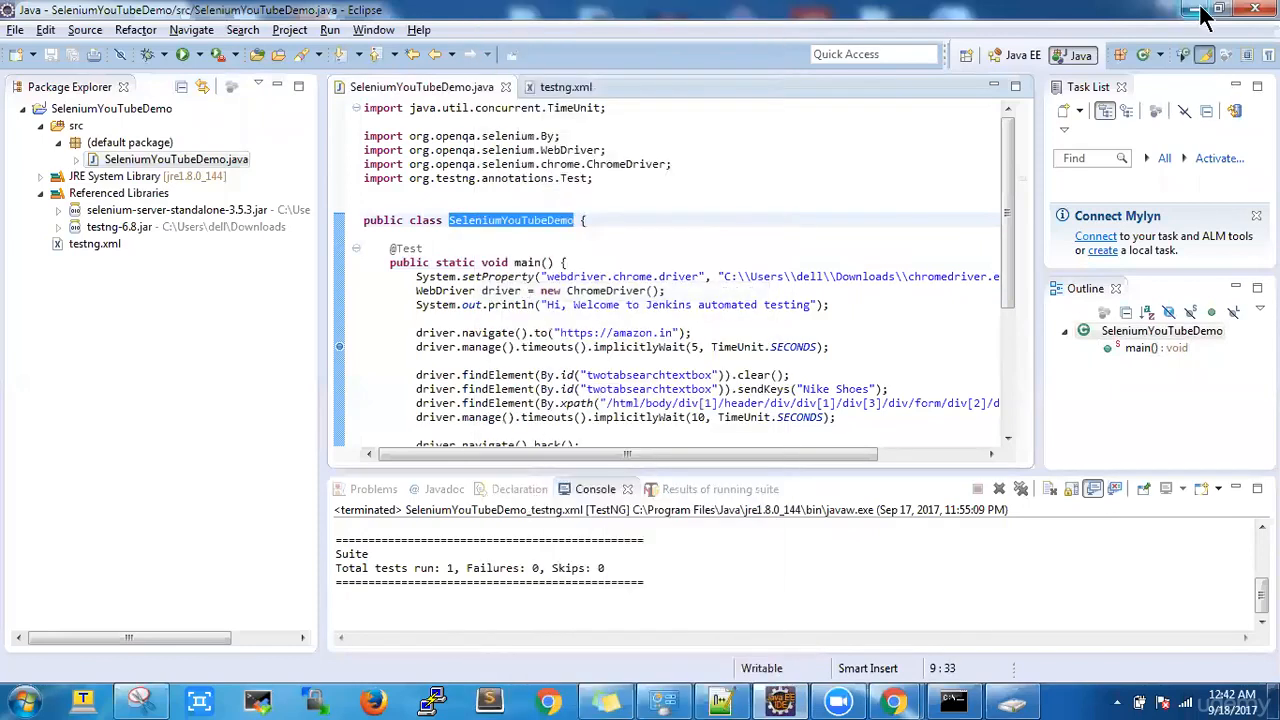
pyautogui.click(1193, 9)
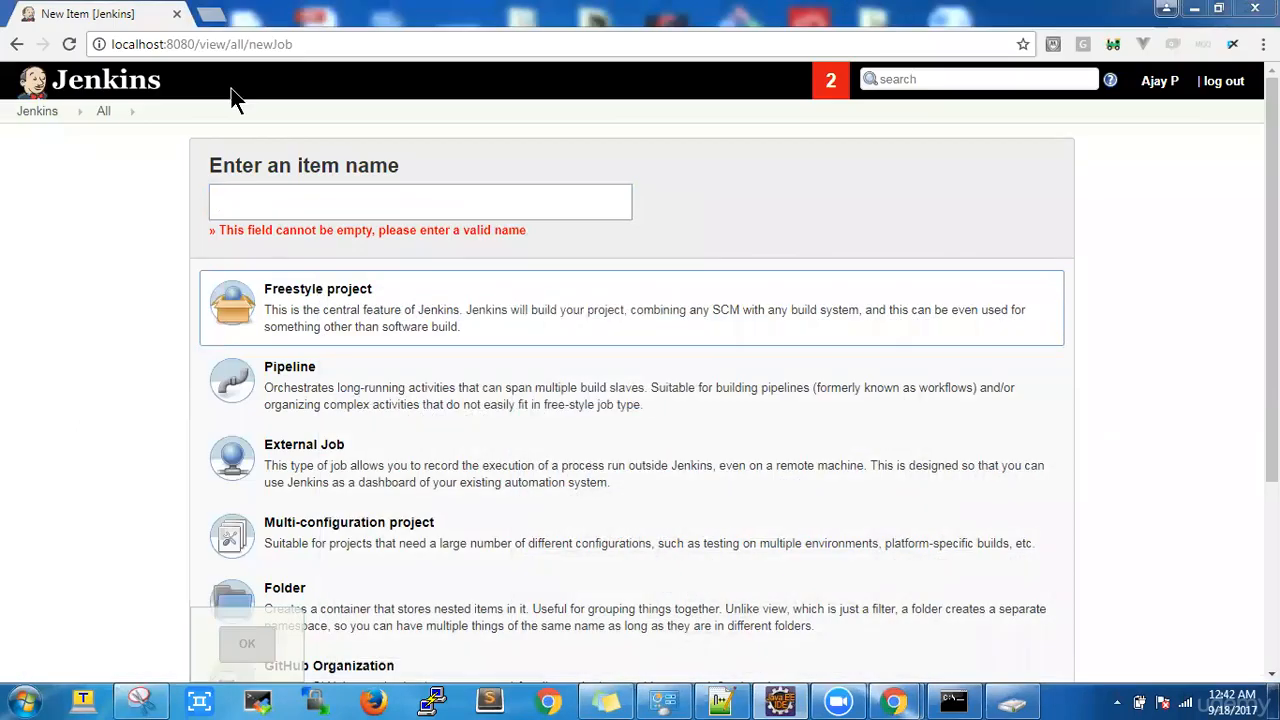
# Step: Paste SeleniumYouTubeDemo as the item name, keep Freestyle project, and create the job
pyautogui.rightClick(294, 197)
pyautogui.click(349, 311)
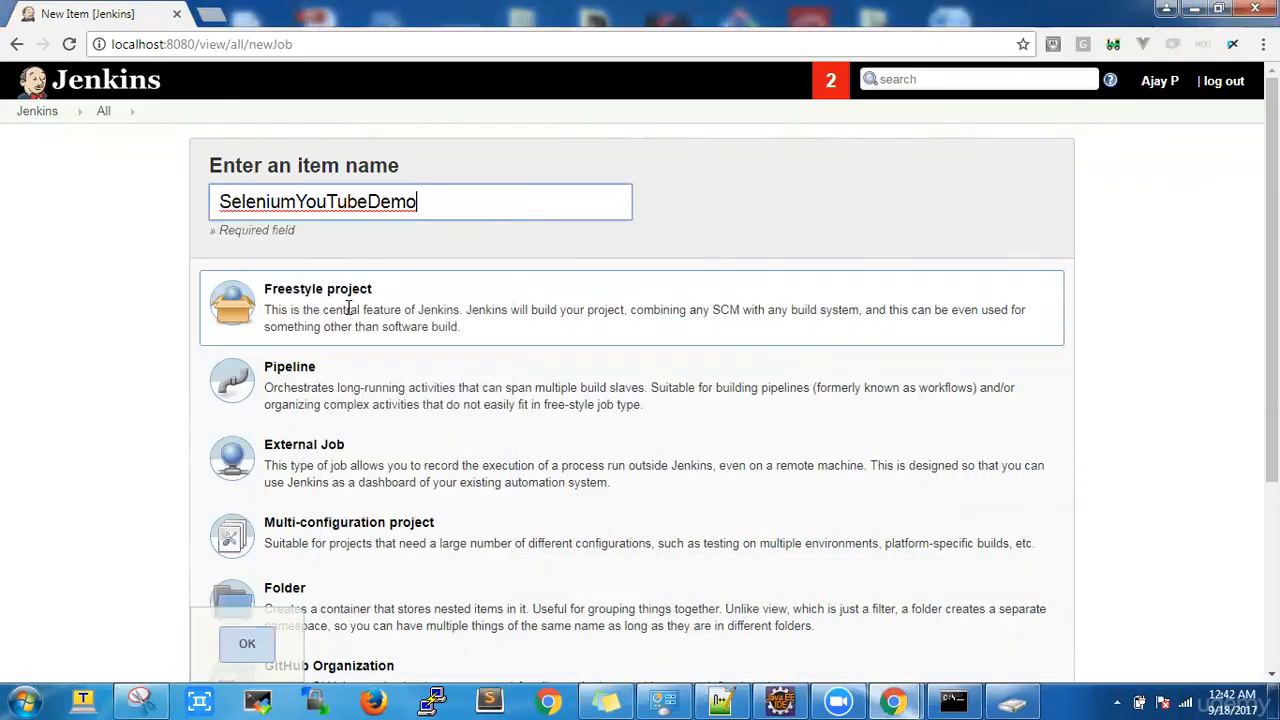
pyautogui.click(342, 316)
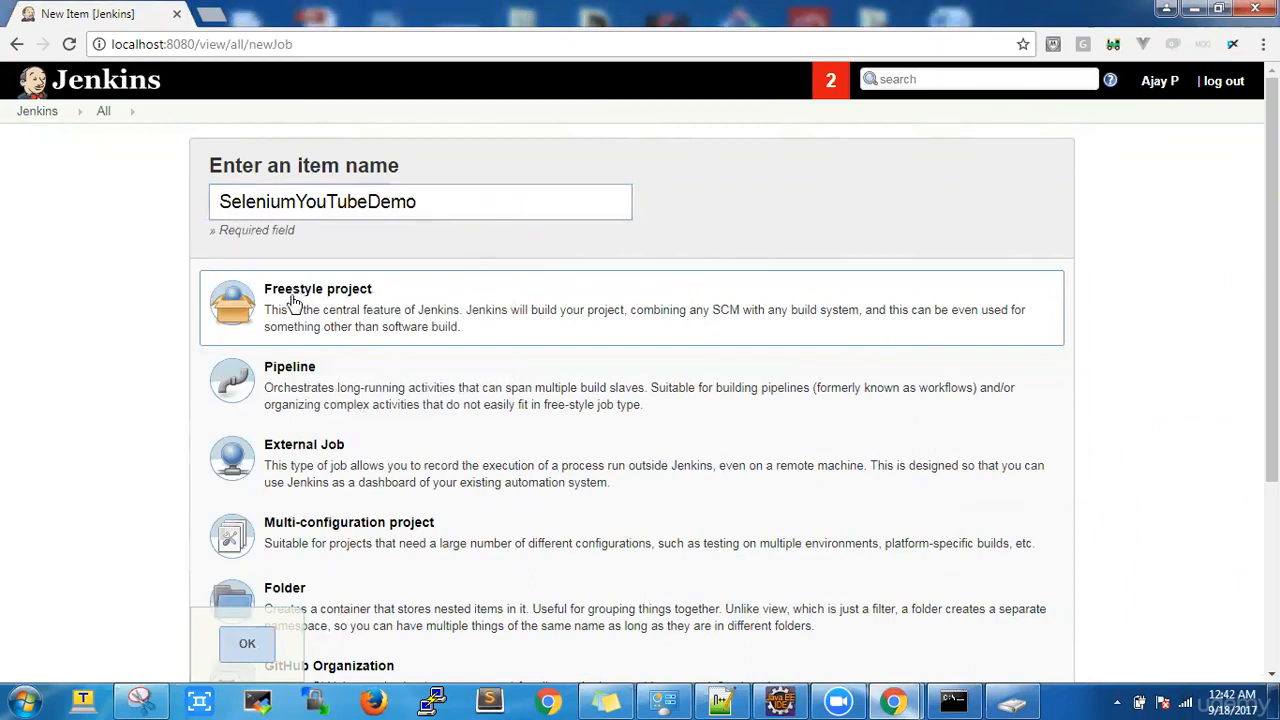
pyautogui.click(250, 646)
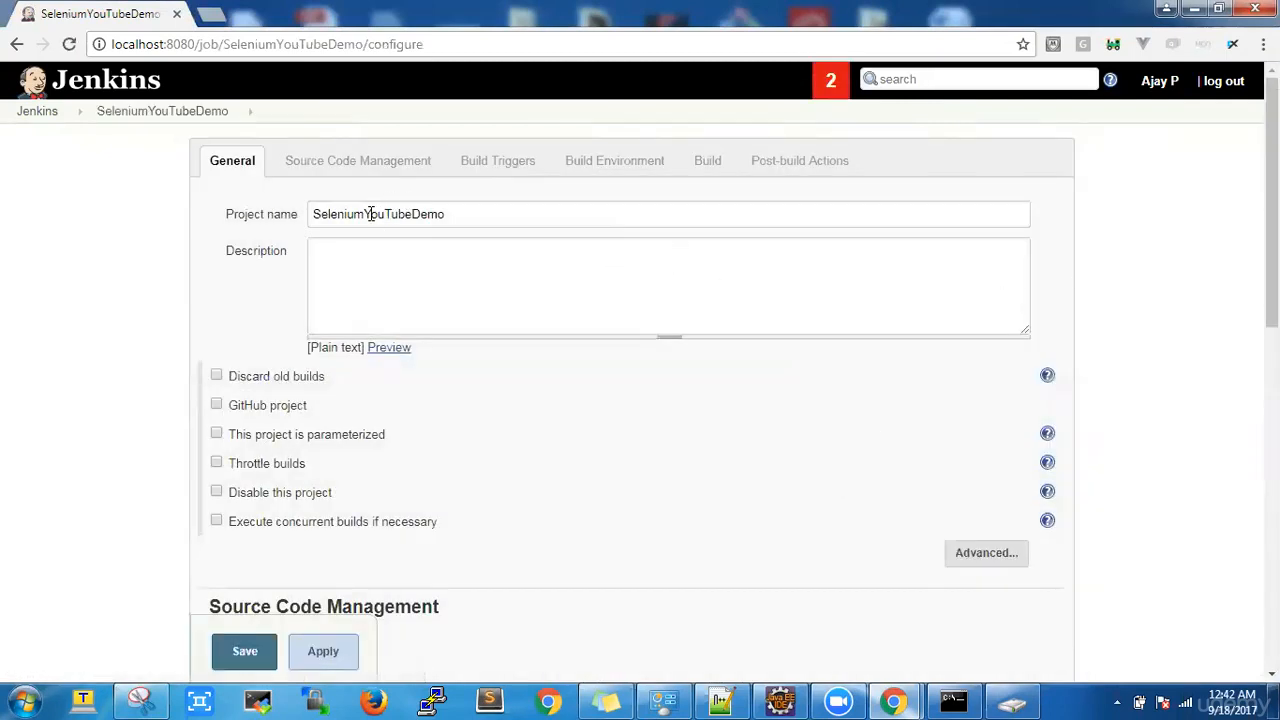
# Step: Rename the project from SeleniumYouTubeDemo to SeleniumAuto
pyautogui.moveTo(367, 214); pyautogui.dragTo(509, 225)
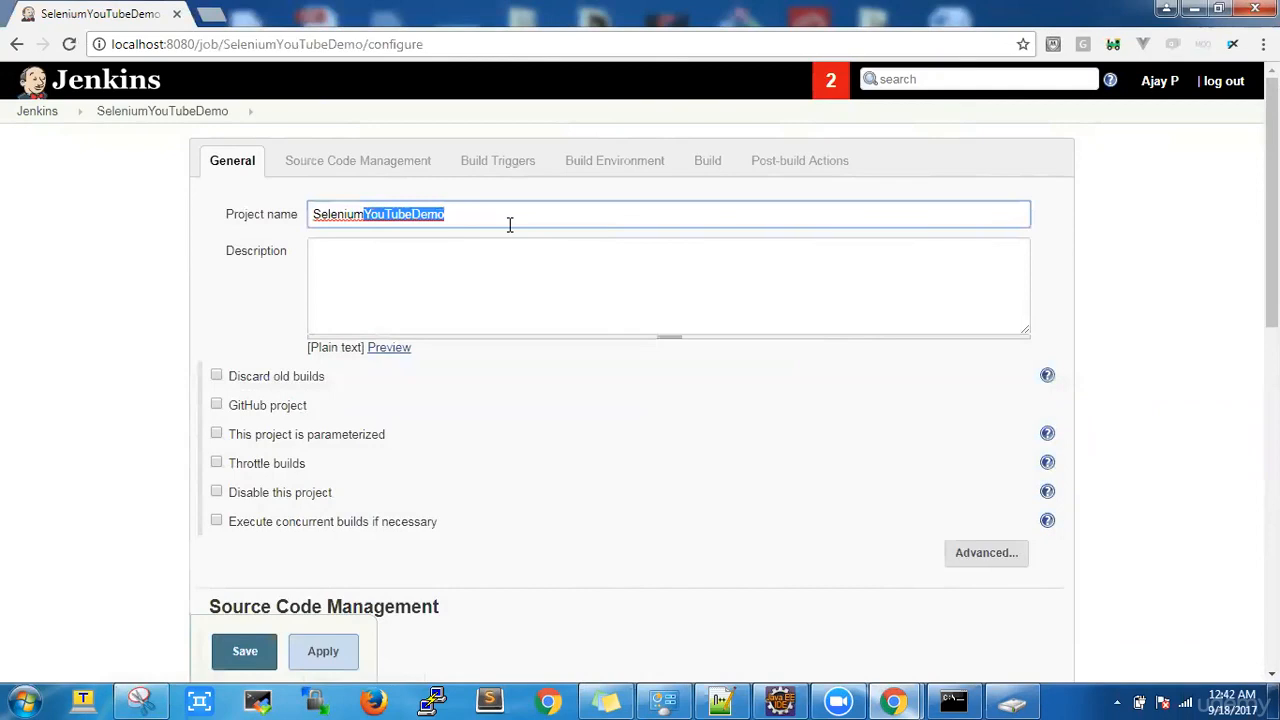
pyautogui.press('BackSpace')
pyautogui.write('Aut')
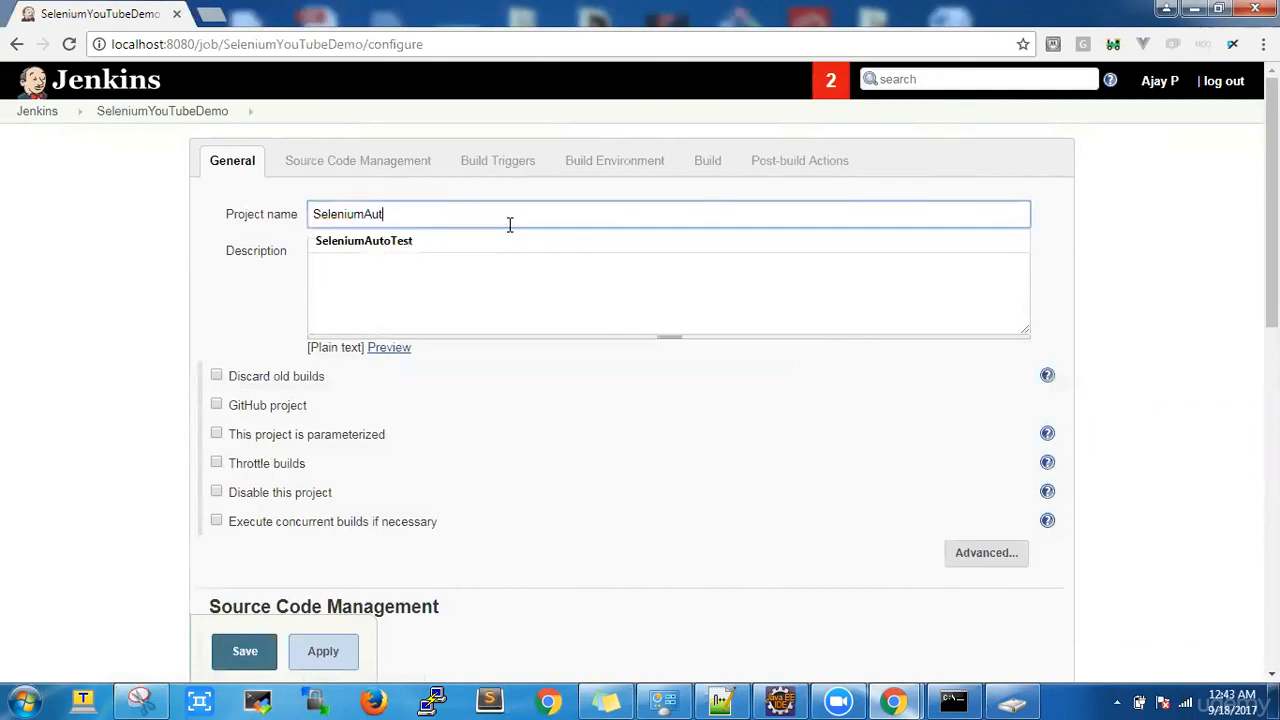
pyautogui.write('o')
pyautogui.click(1211, 250)
# Step: Enter the description 'This my first automation testing project using Jenkins'
pyautogui.moveTo(1271, 215)
pyautogui.mouseDown()
pyautogui.moveTo(1271, 370)
pyautogui.moveTo(1271, 220)
pyautogui.mouseUp()
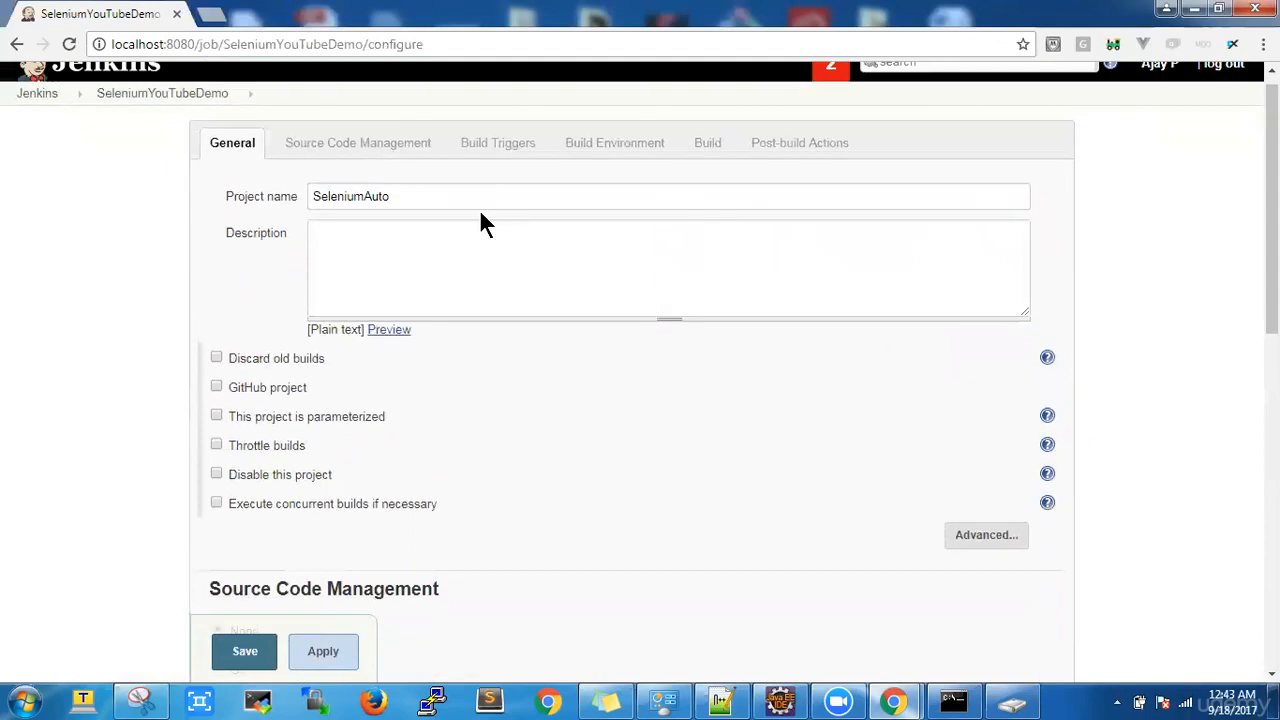
pyautogui.click(474, 245)
pyautogui.write('This my f')
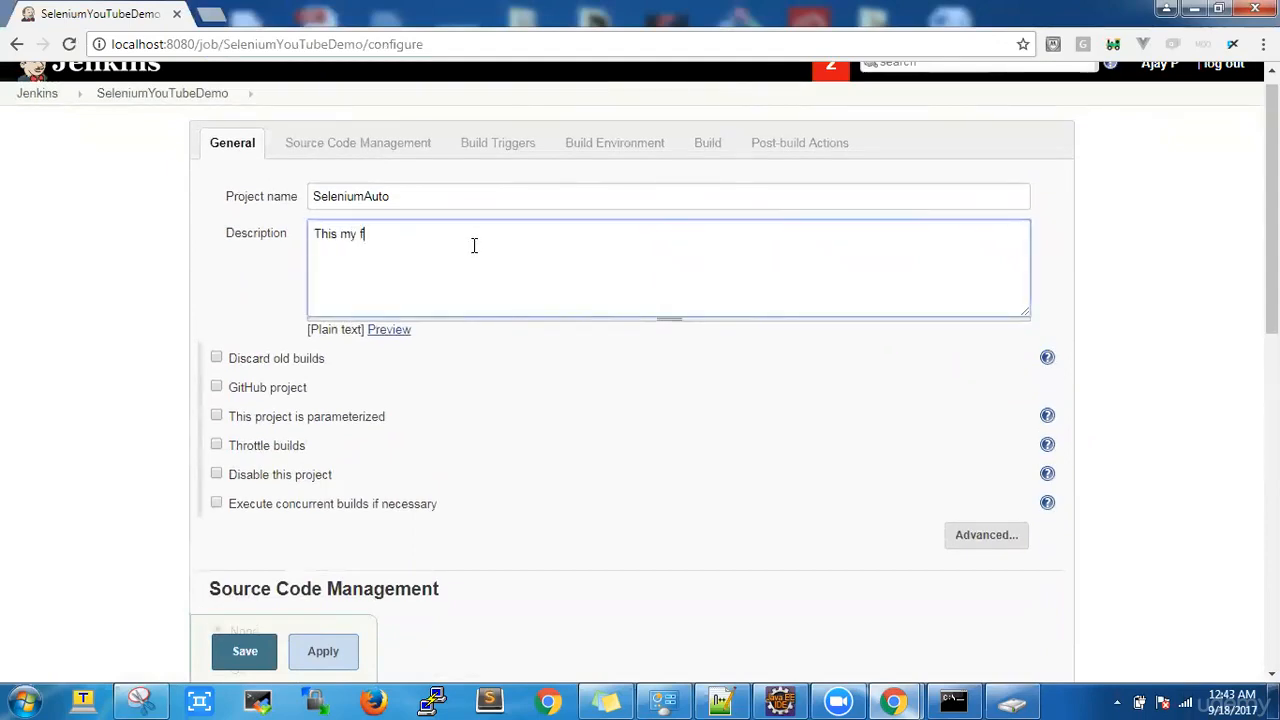
pyautogui.write('irst automation testing')
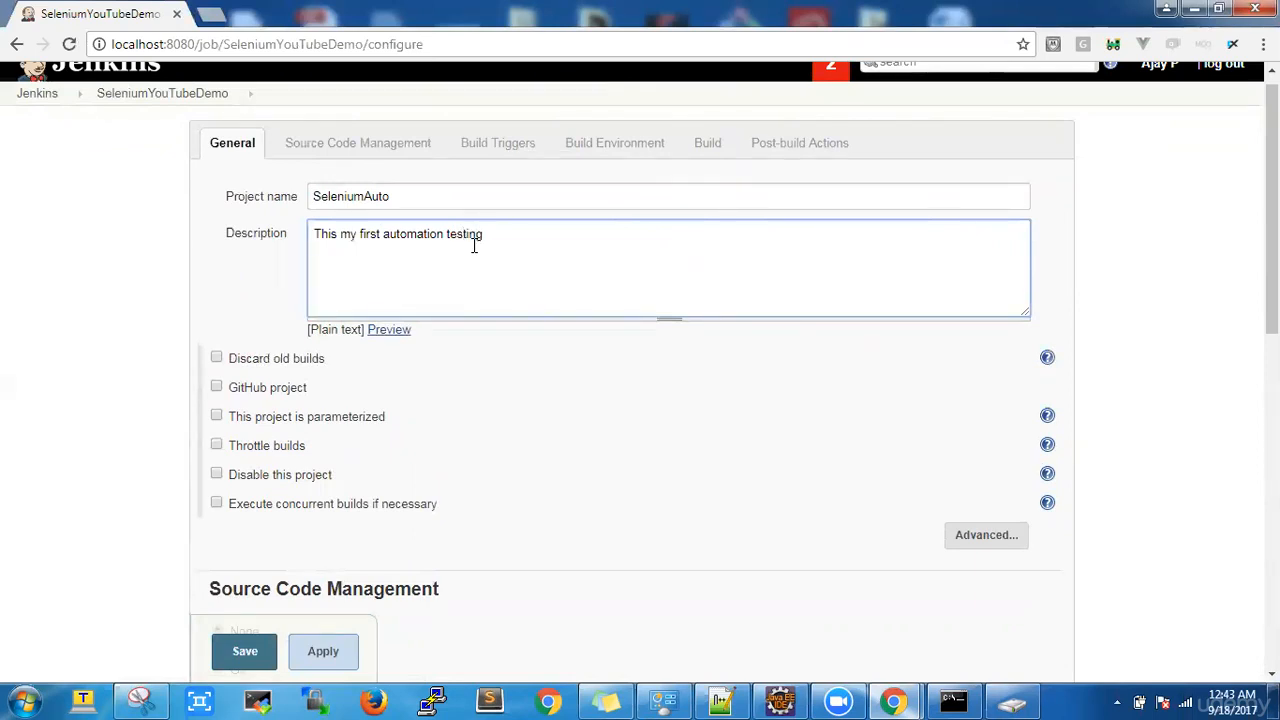
pyautogui.write(' project using Jen')
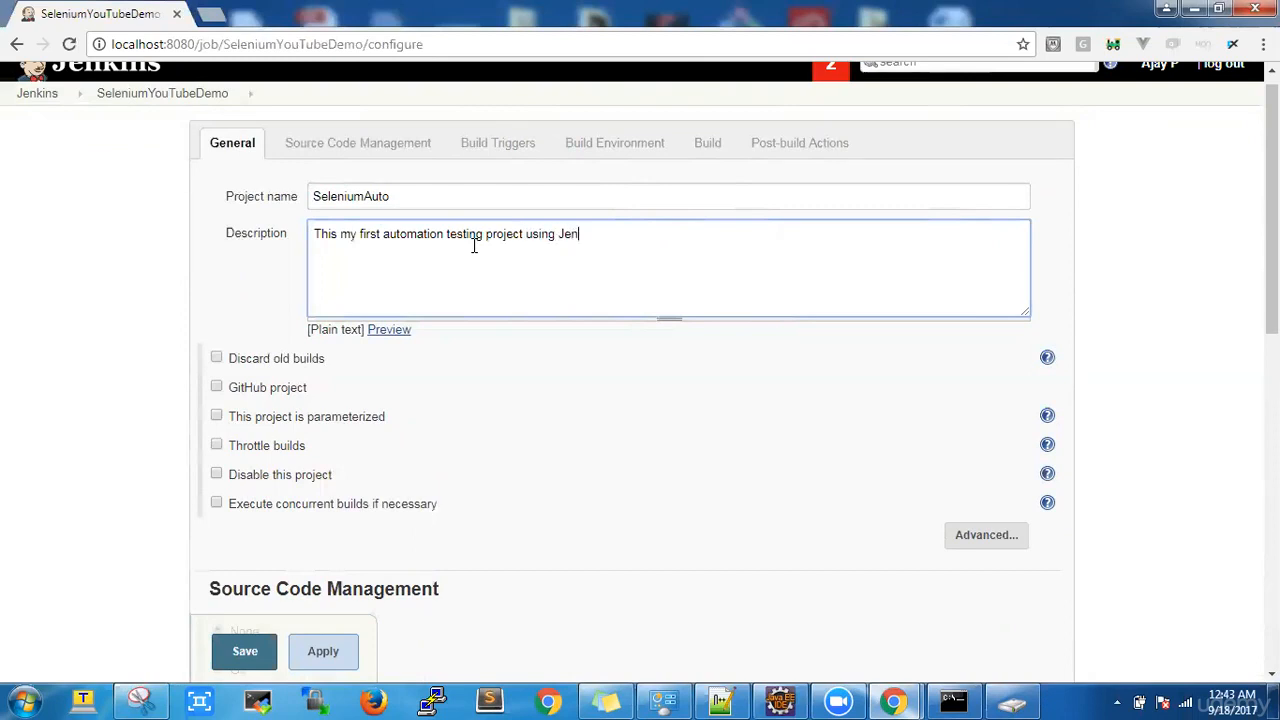
pyautogui.write('kins')
# Step: Add an Execute Windows batch command build step in the Build section
pyautogui.scroll(-3, 640, 380)
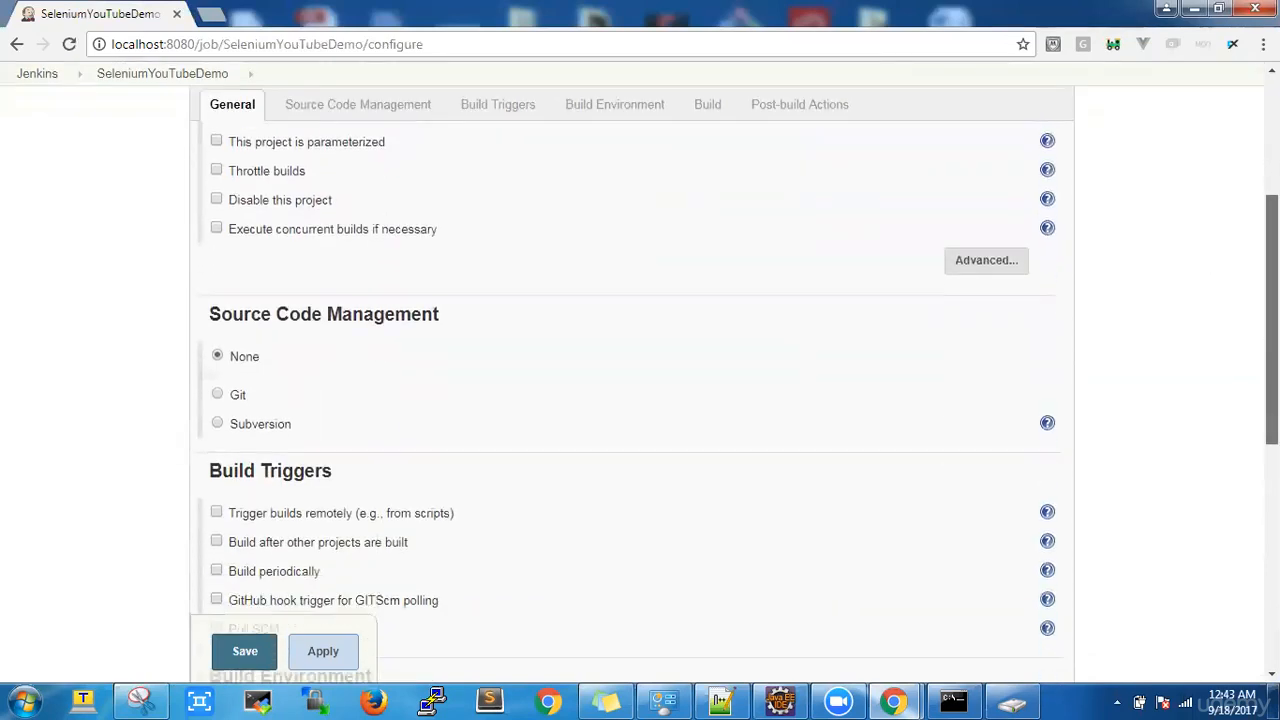
pyautogui.scroll(-5, 640, 380)
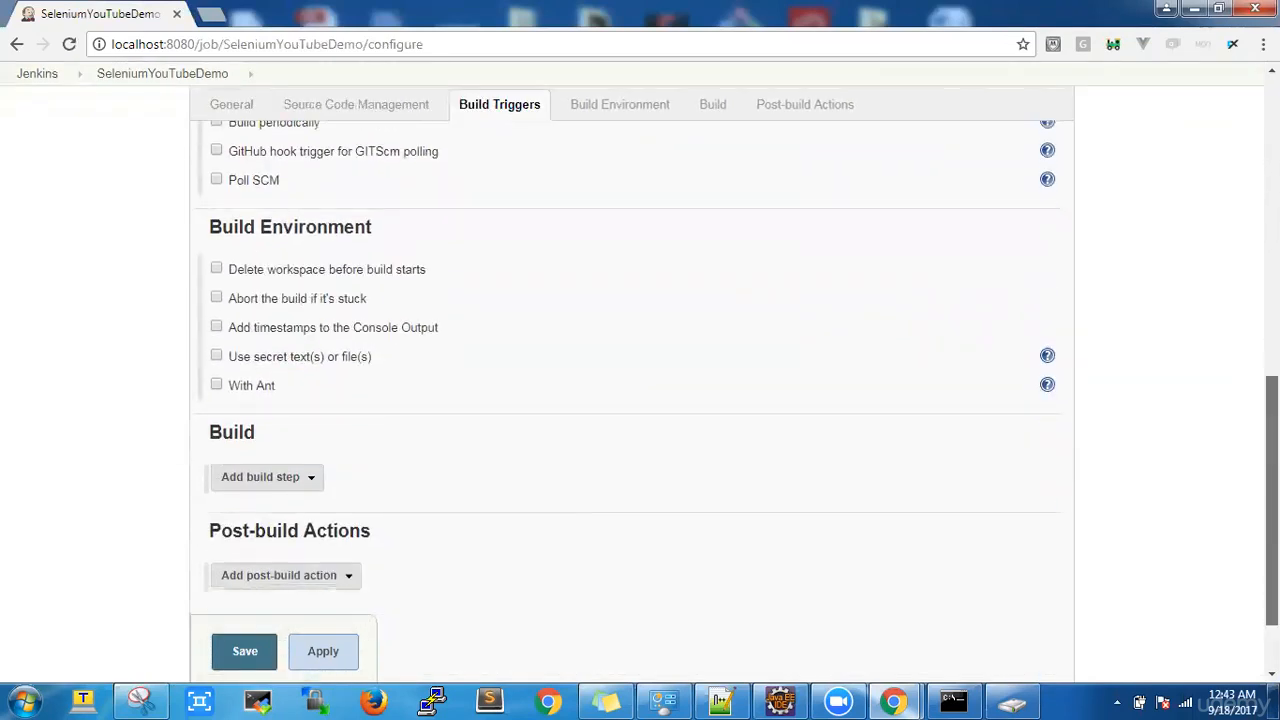
pyautogui.scroll(-1, 640, 380)
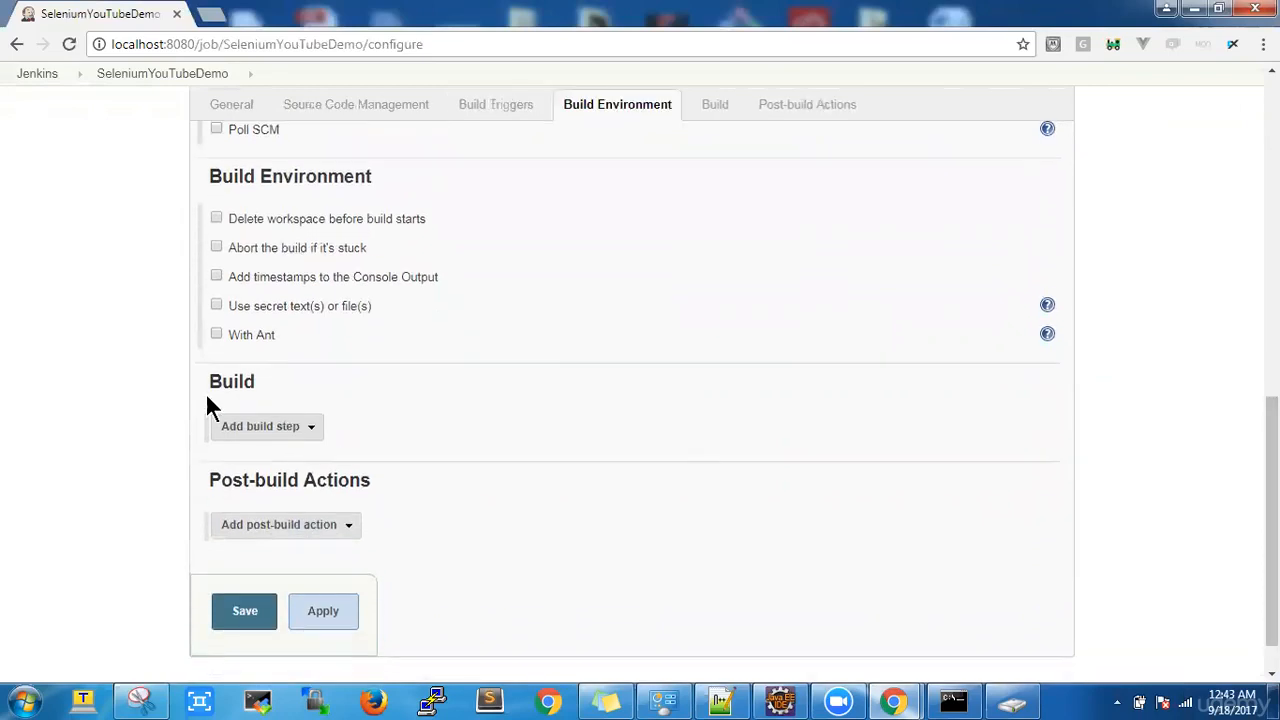
pyautogui.click(313, 436)
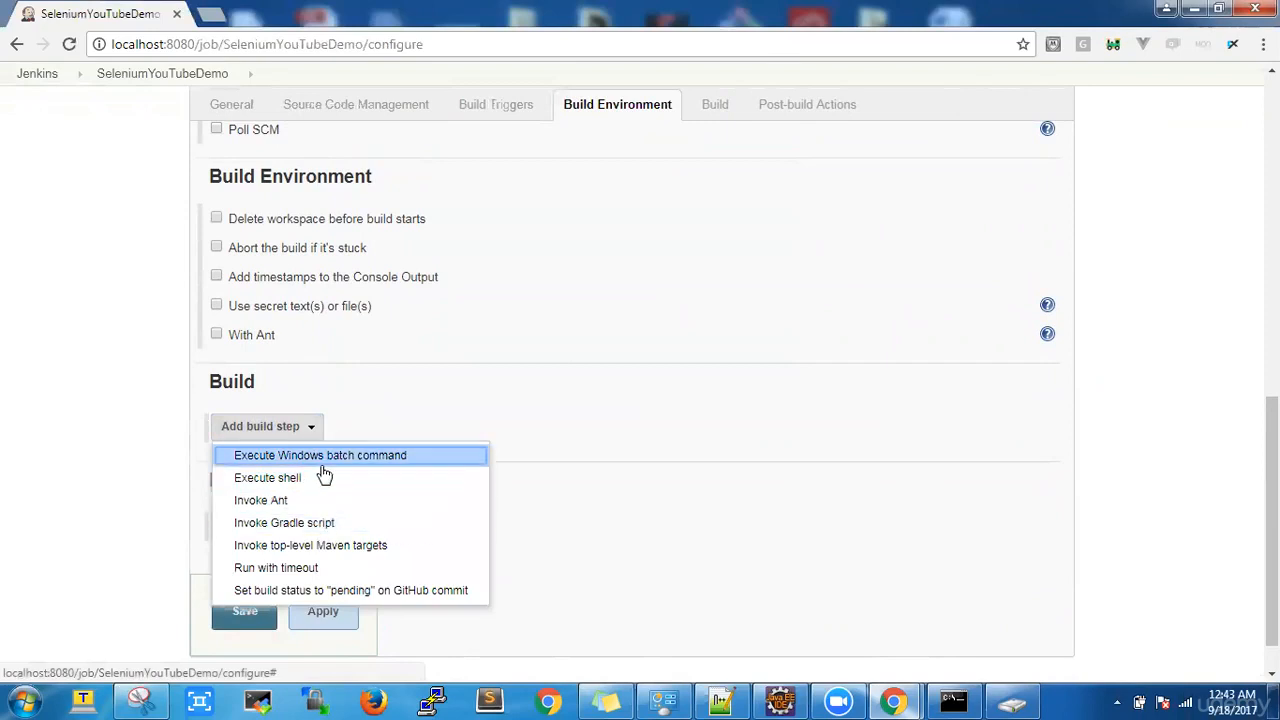
pyautogui.click(322, 462)
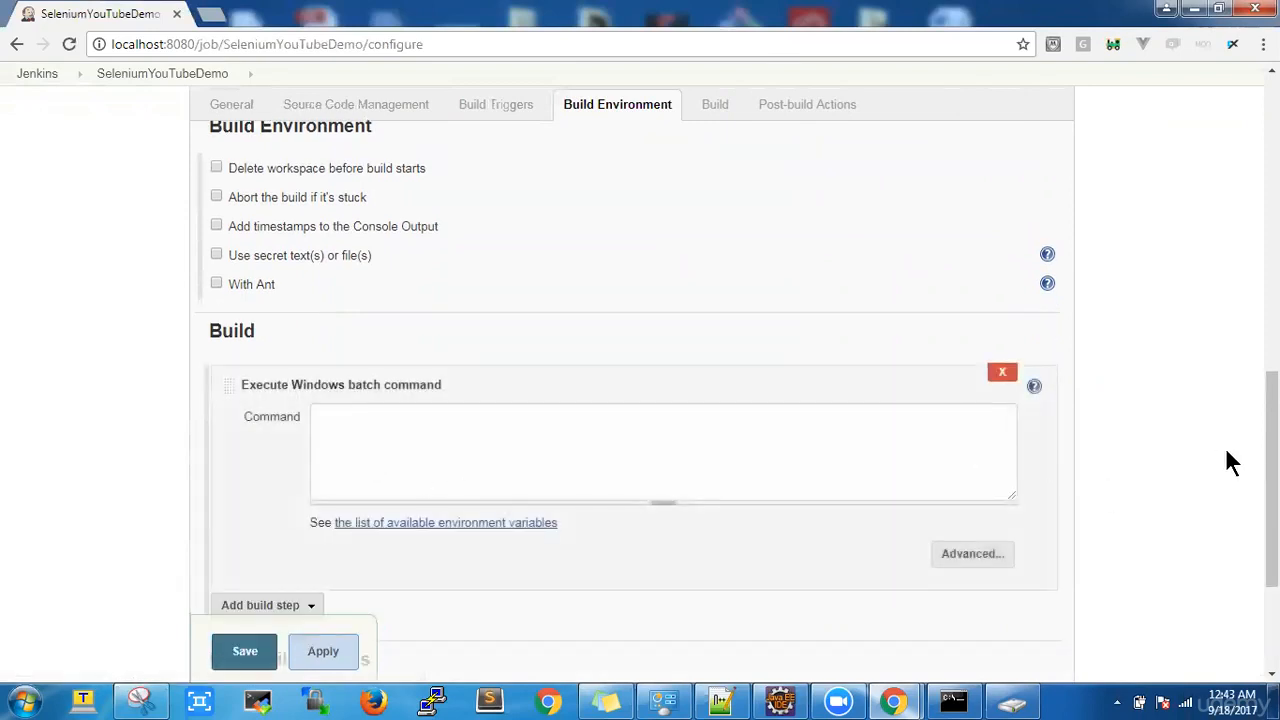
pyautogui.moveTo(1272, 462); pyautogui.dragTo(1272, 186)
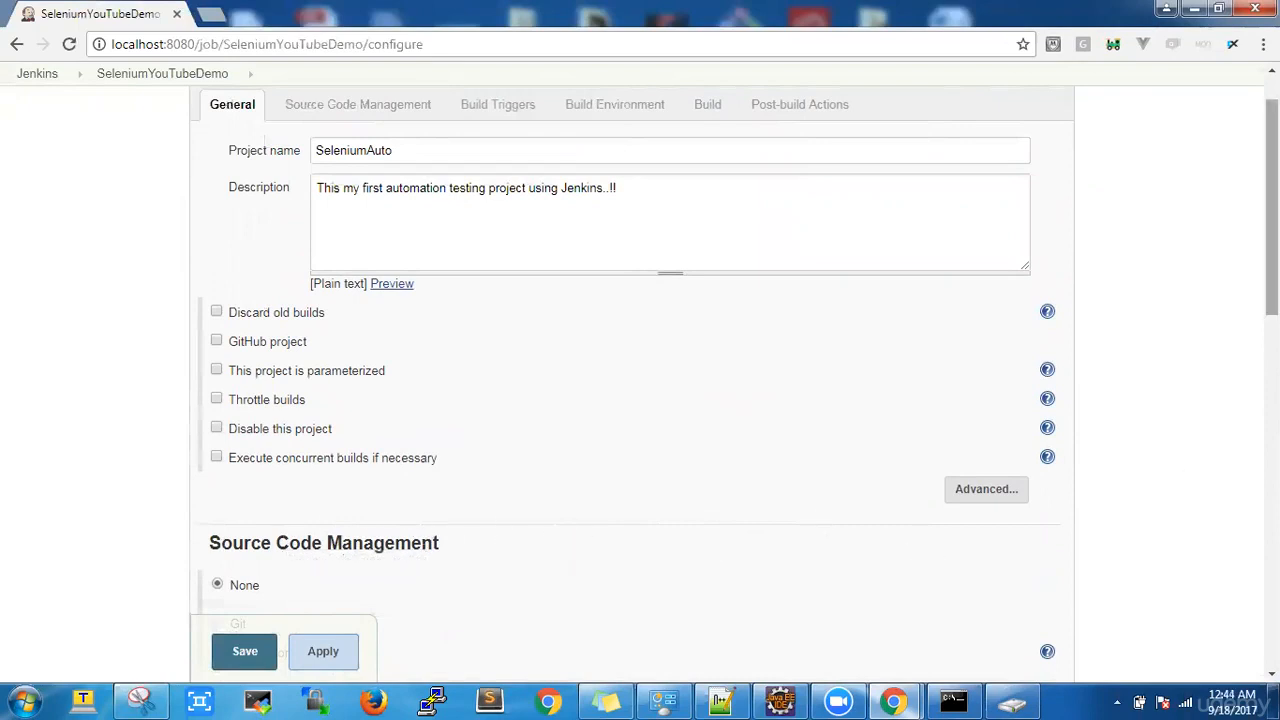
# Step: Scroll through the job's configuration page, reviewing Source Code Management and Build Triggers
pyautogui.moveTo(1271, 205); pyautogui.dragTo(1271, 352)
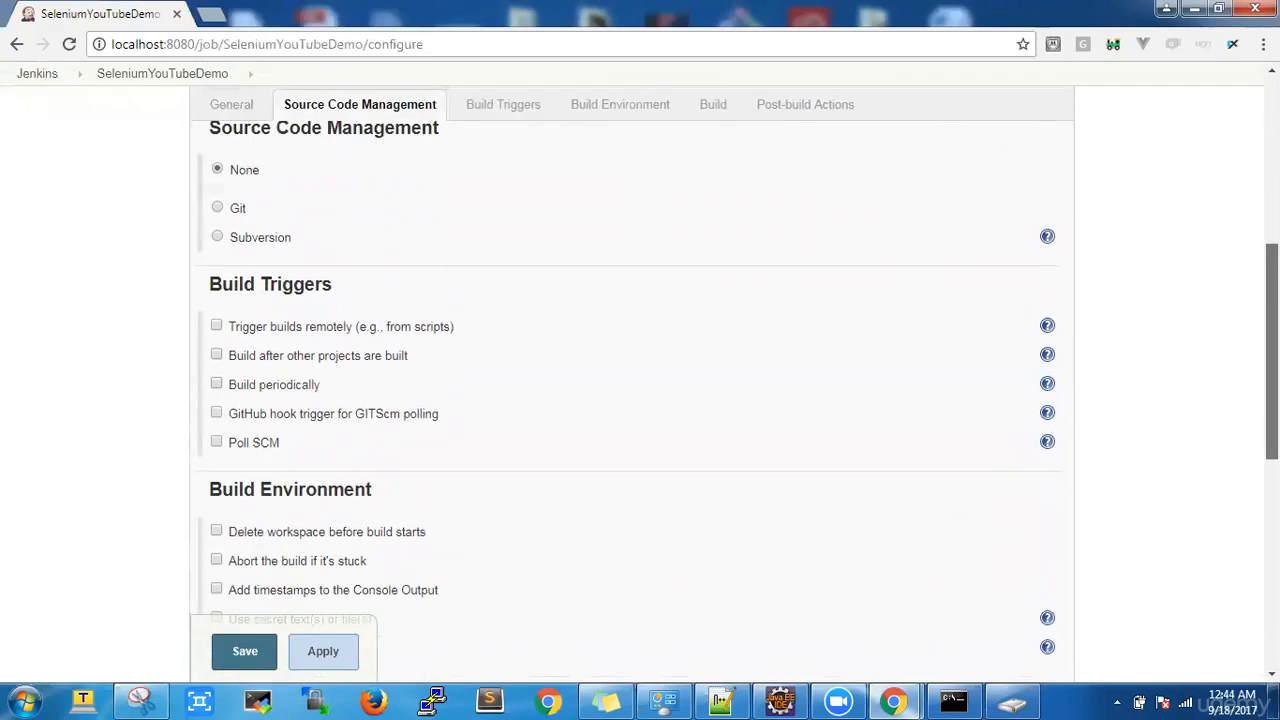
pyautogui.scroll(4, 1190, 430)
pyautogui.scroll(-2, 1229, 390)
pyautogui.scroll(2, 1228, 360)
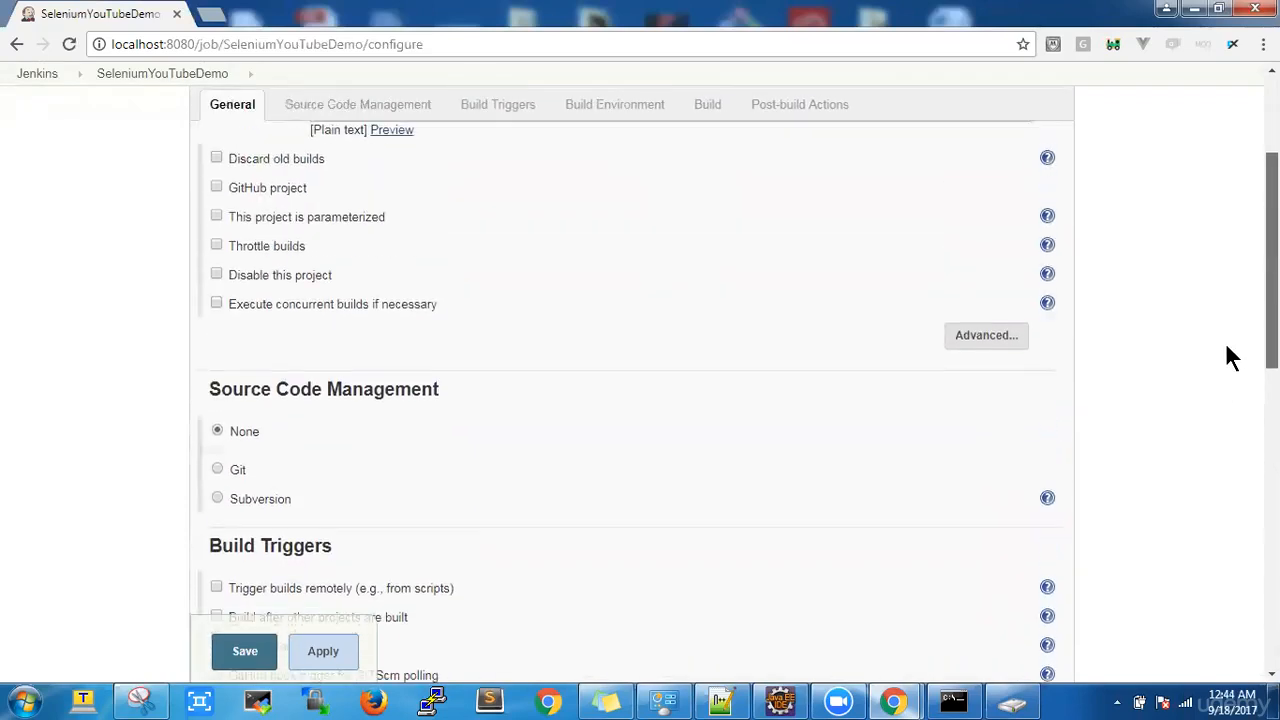
pyautogui.scroll(1, 1230, 328)
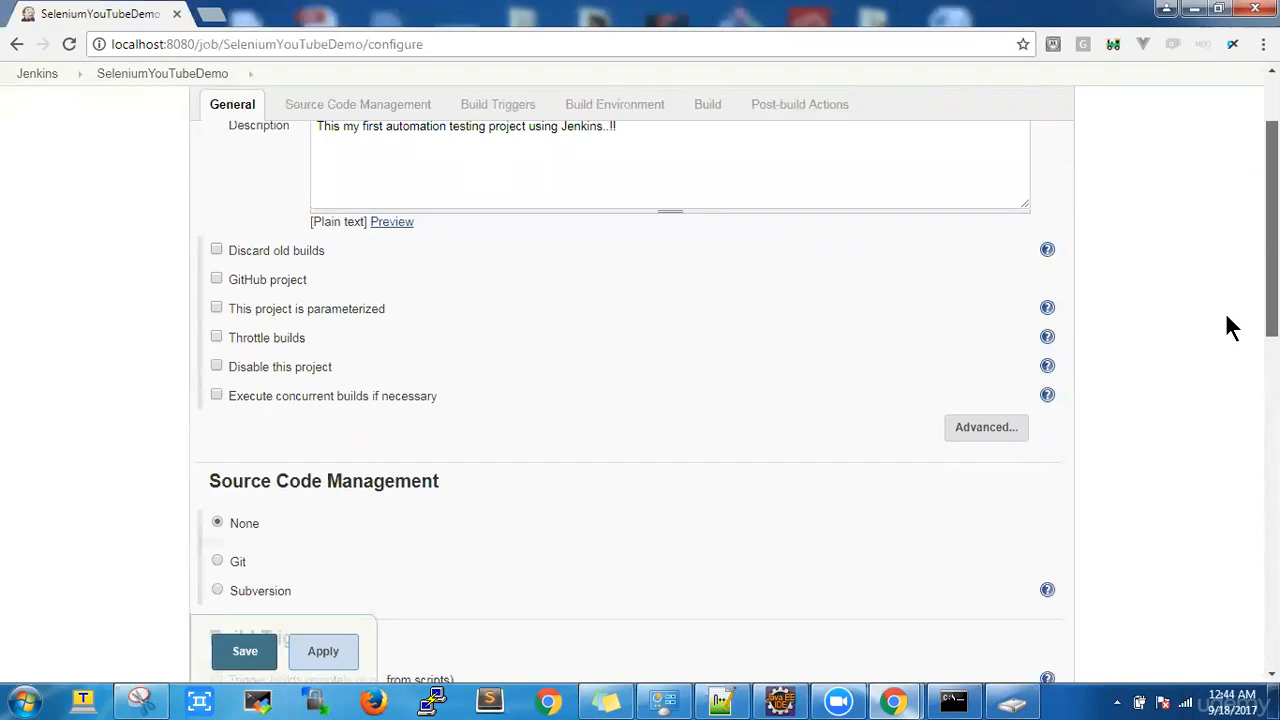
pyautogui.scroll(1, 1226, 315)
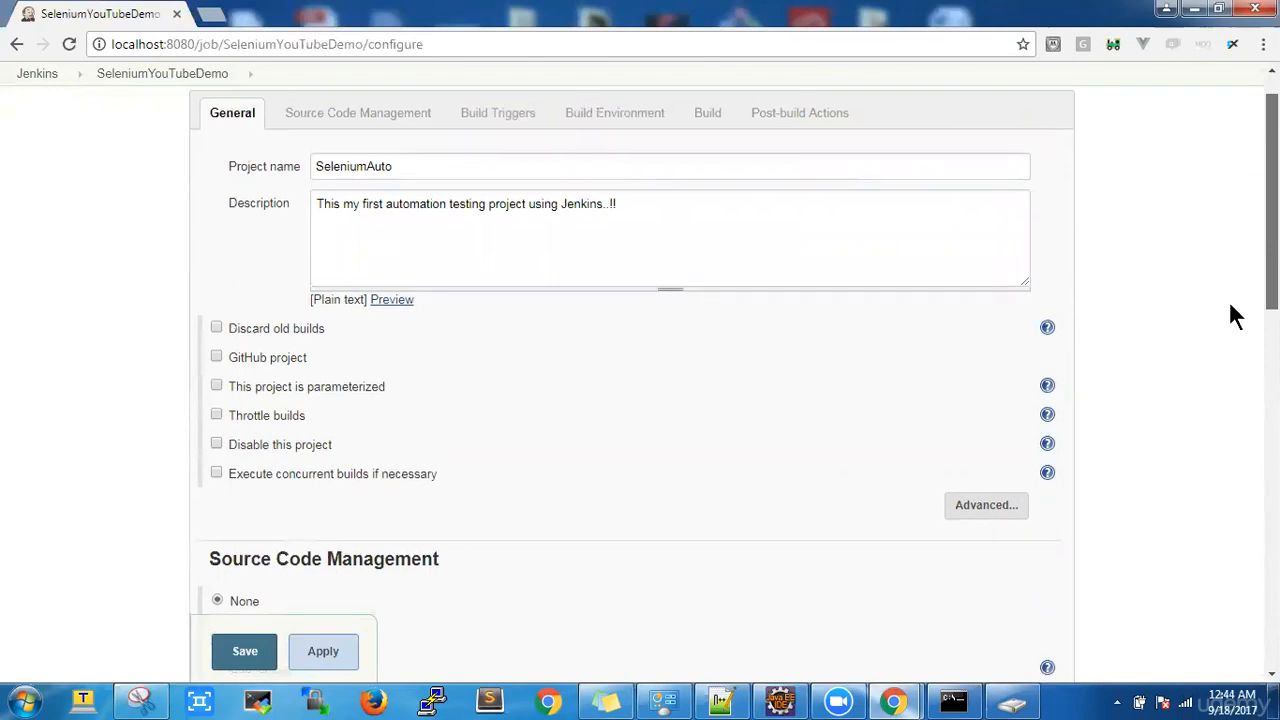
pyautogui.scroll(-1, 1233, 310)
pyautogui.scroll(-3, 1236, 316)
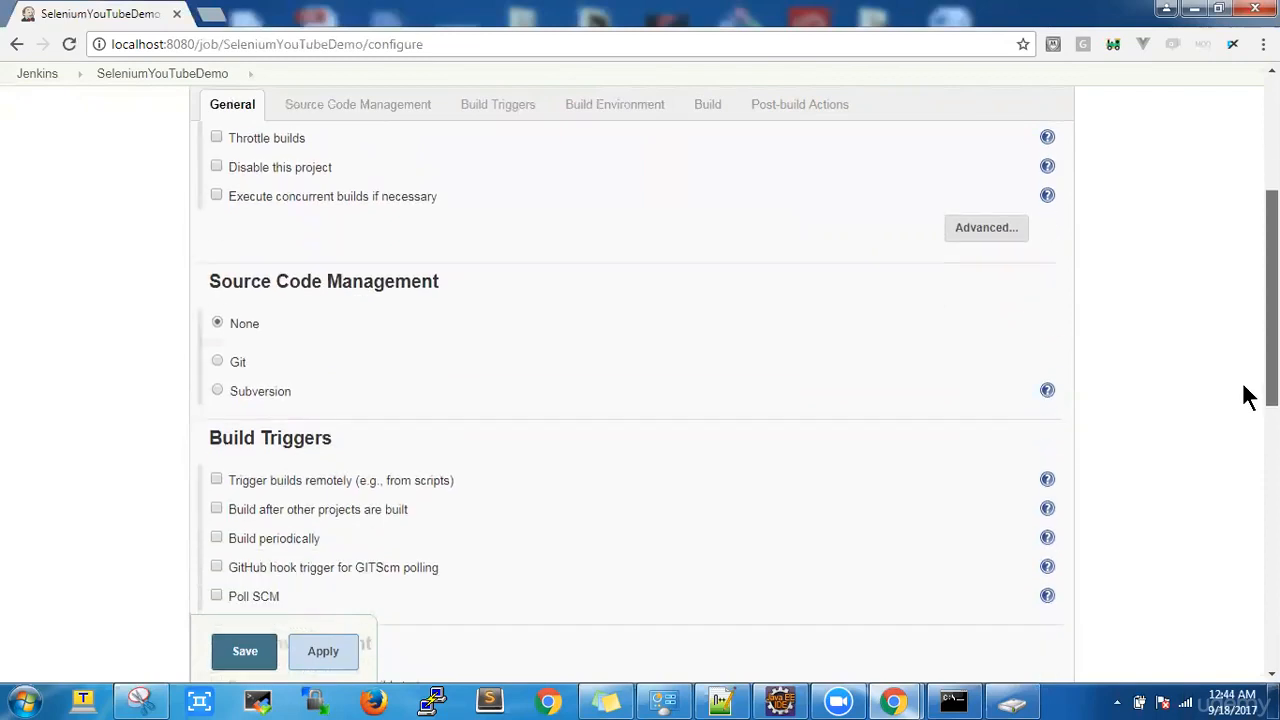
pyautogui.scroll(-1, 1245, 395)
pyautogui.scroll(-1, 632, 390)
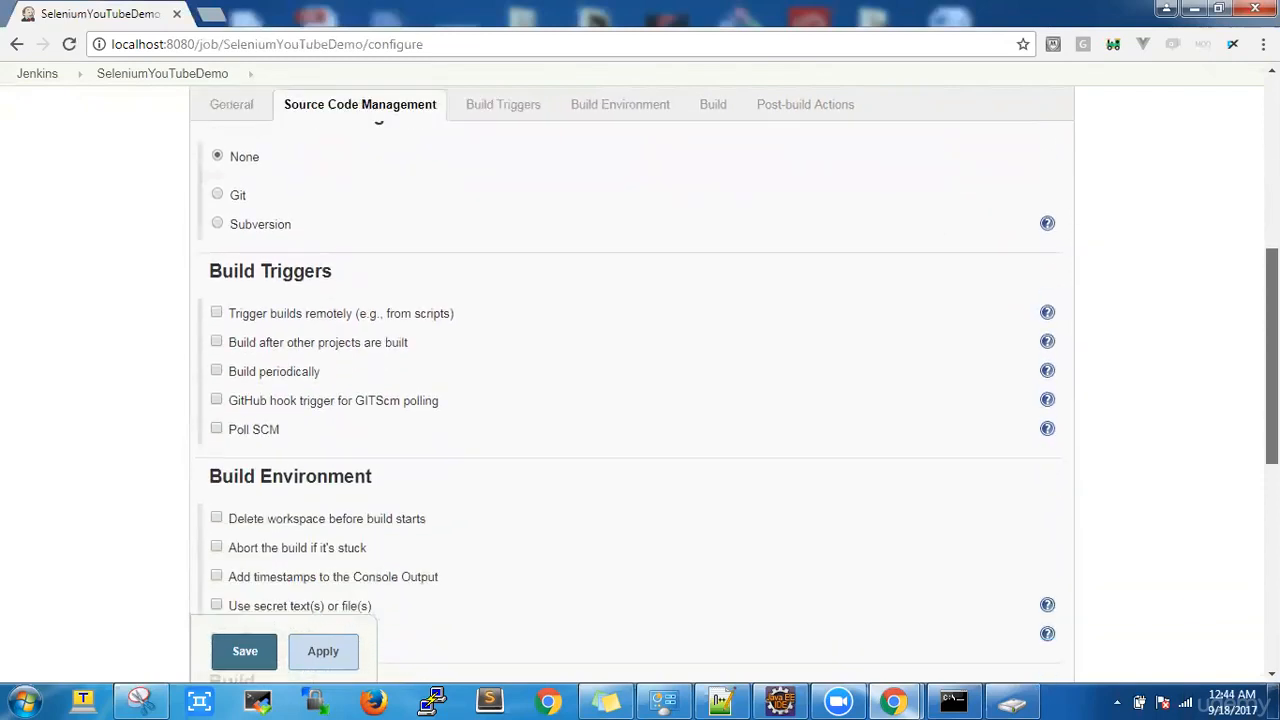
pyautogui.scroll(-1, 632, 390)
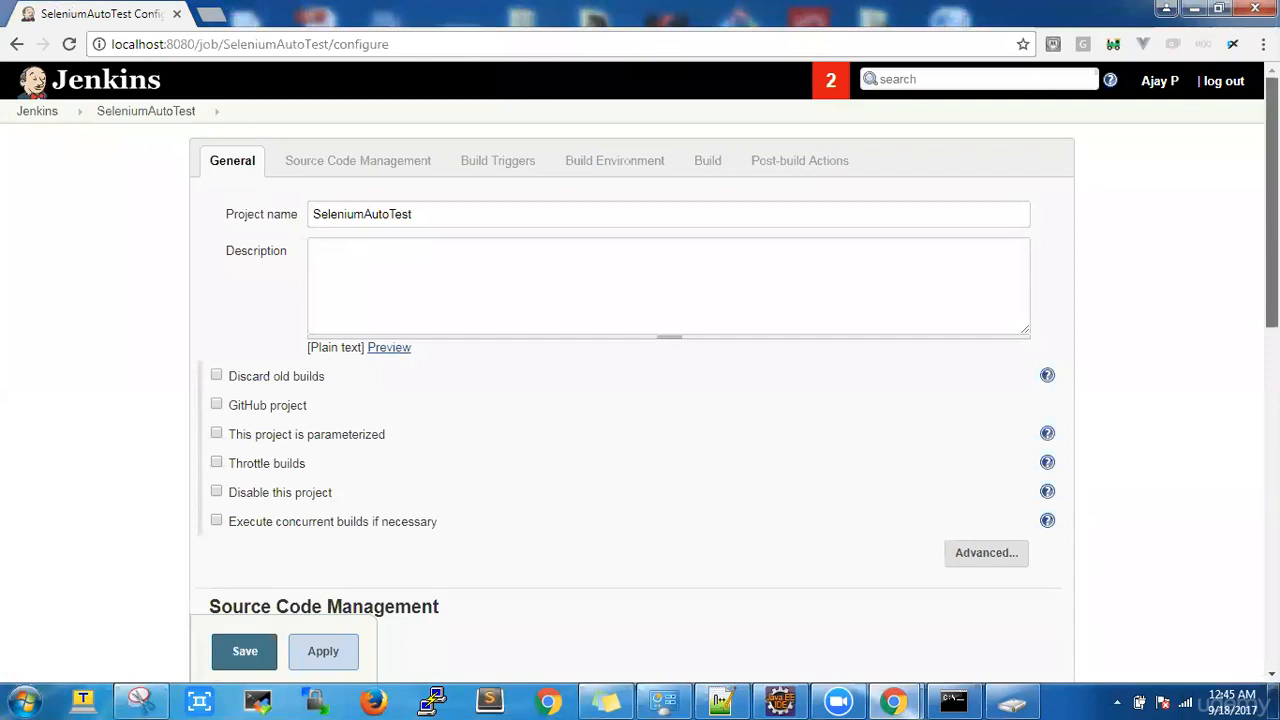
# Step: Show the advanced General options and tick Use custom workspace
pyautogui.scroll(-3, 640, 400)
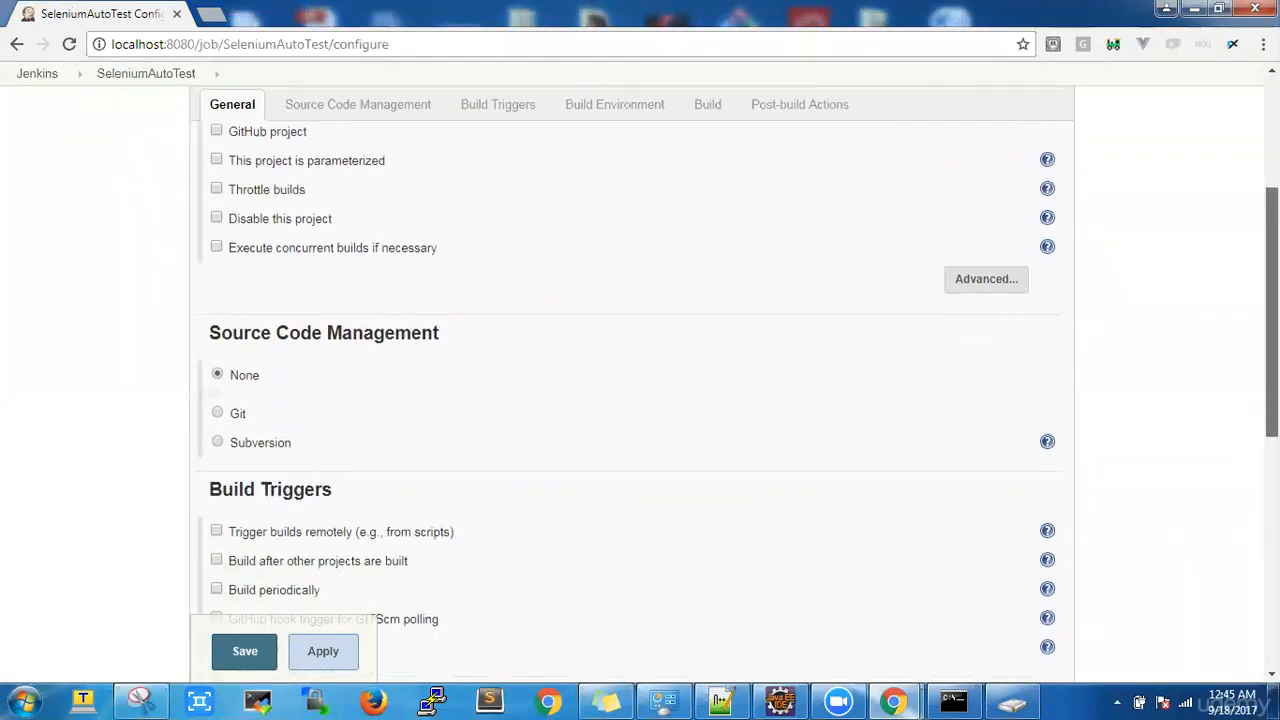
pyautogui.scroll(1, 1023, 314)
pyautogui.click(1008, 341)
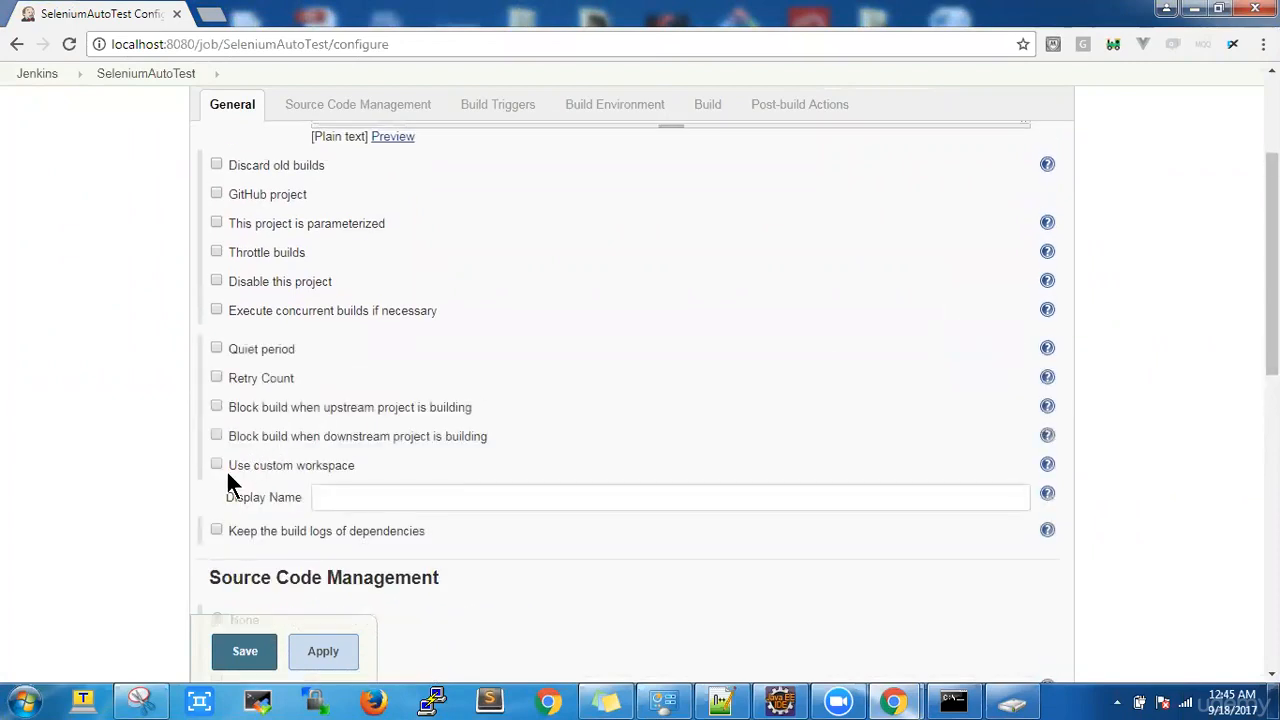
pyautogui.click(216, 464)
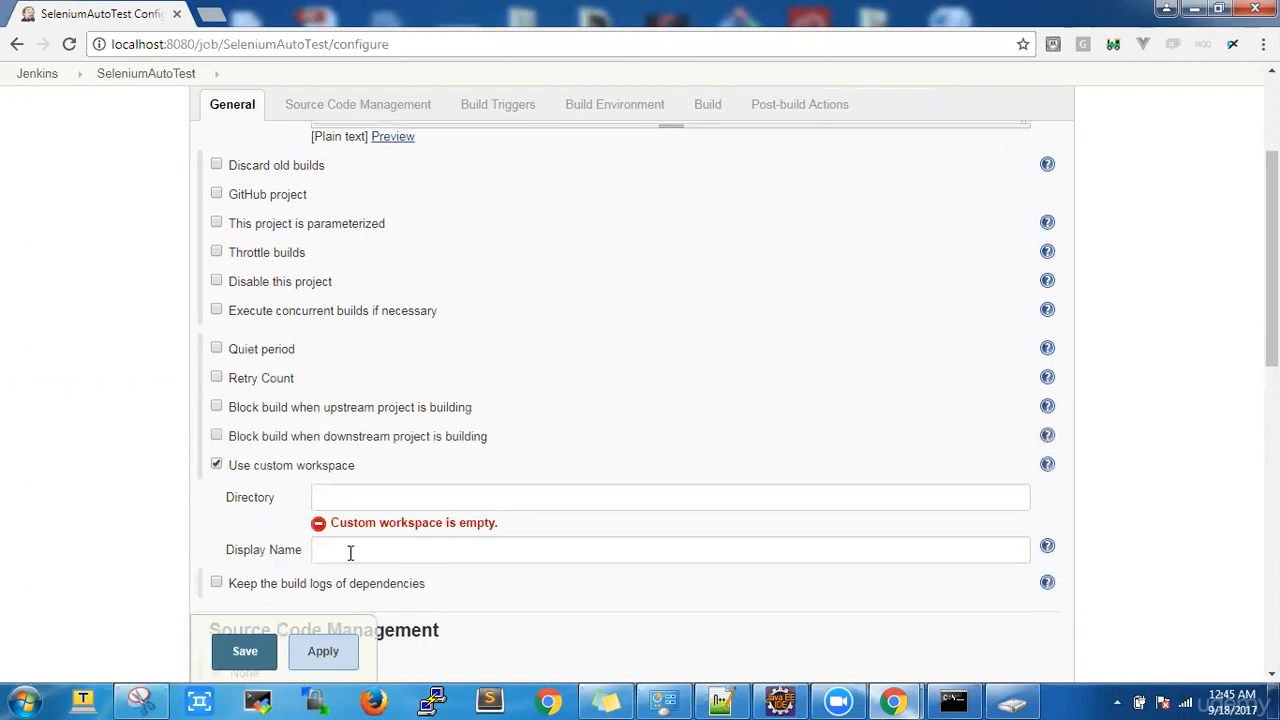
pyautogui.click(347, 499)
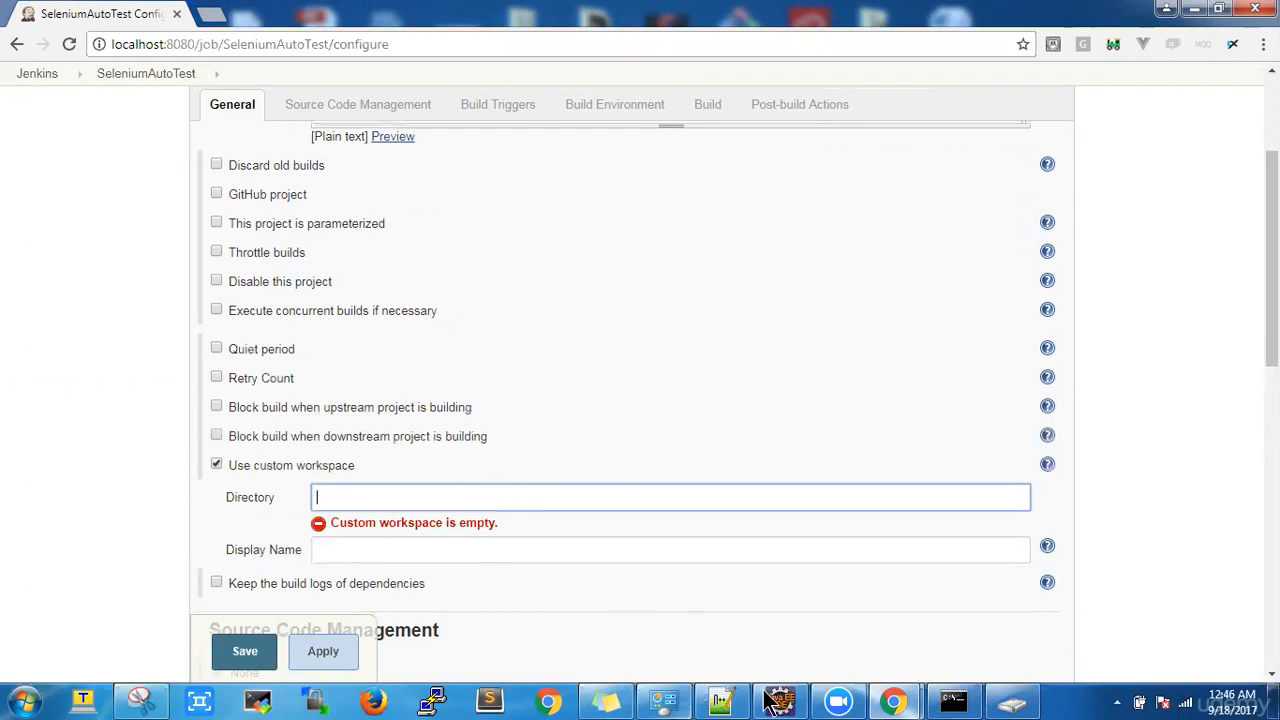
# Step: Set the workspace Directory to C:\Users\dell\workspace\SeleniumYouTubeDemo, copied from Explorer's address bar
pyautogui.click(1017, 703)
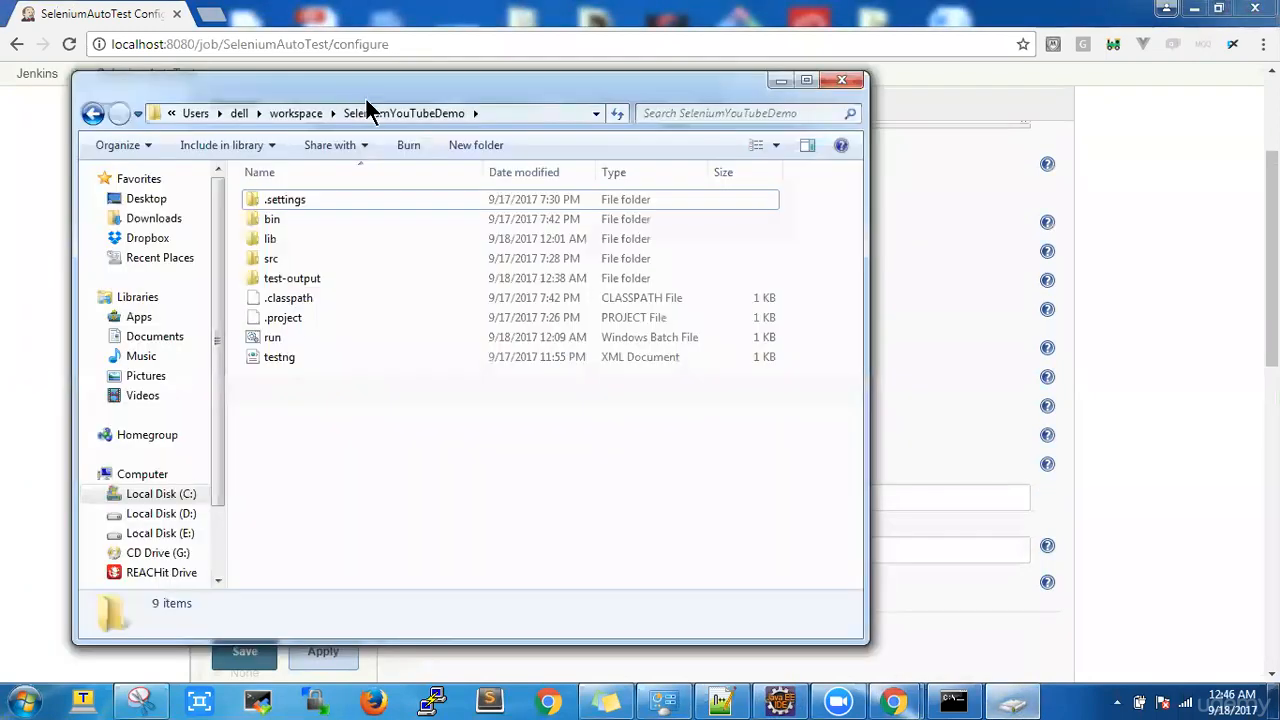
pyautogui.click(490, 117)
pyautogui.hotkey('ctrl', 'c')
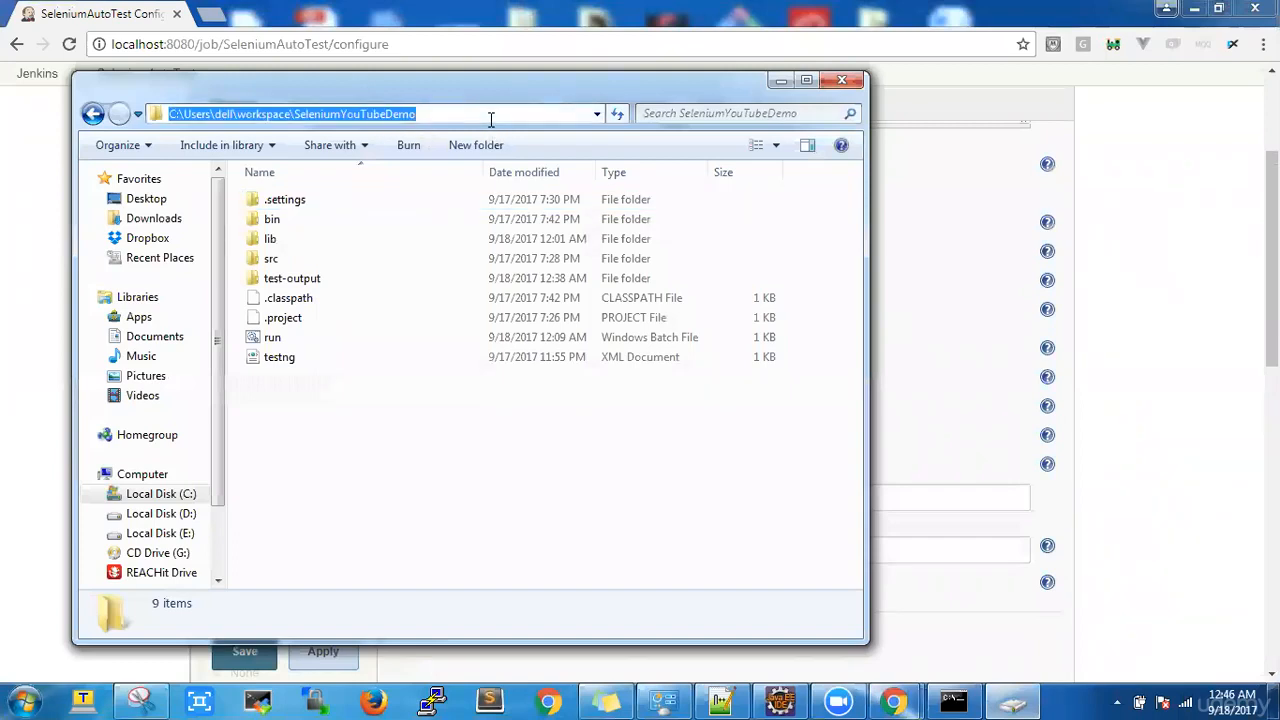
pyautogui.click(781, 80)
pyautogui.hotkey('ctrl', 'v')
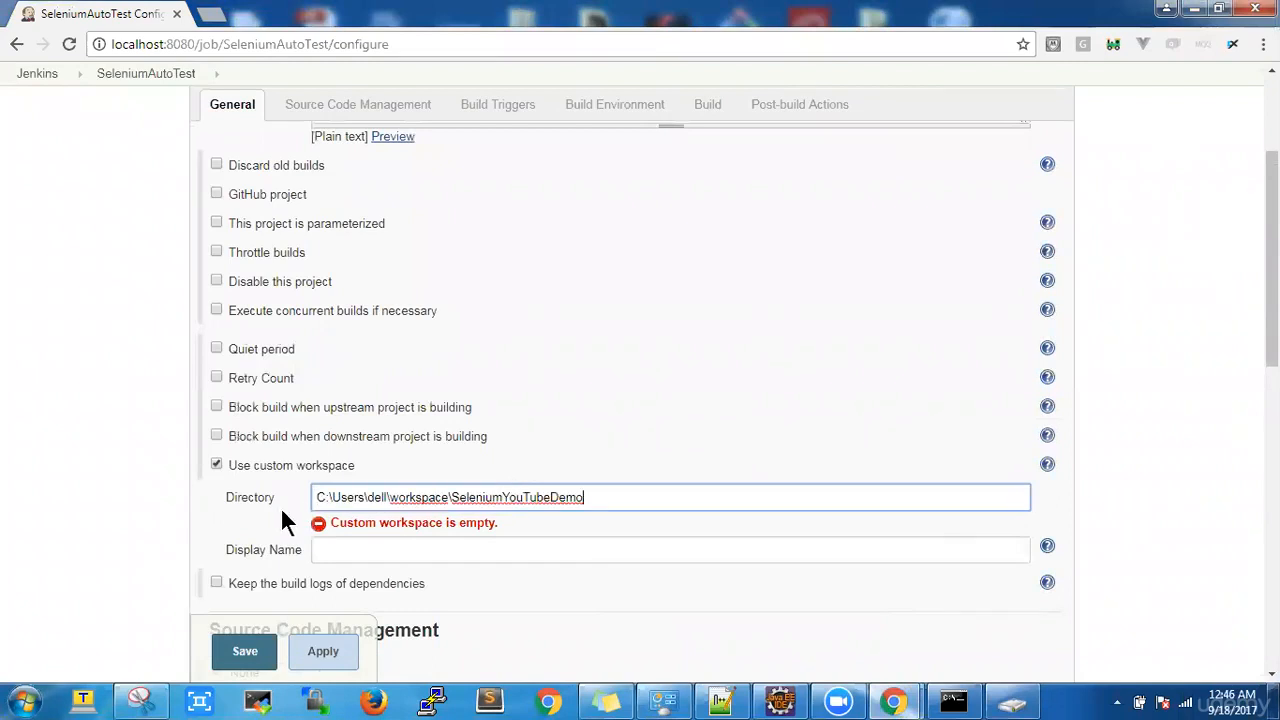
pyautogui.doubleClick(371, 498)
pyautogui.moveTo(457, 498); pyautogui.dragTo(578, 508)
pyautogui.click(567, 568)
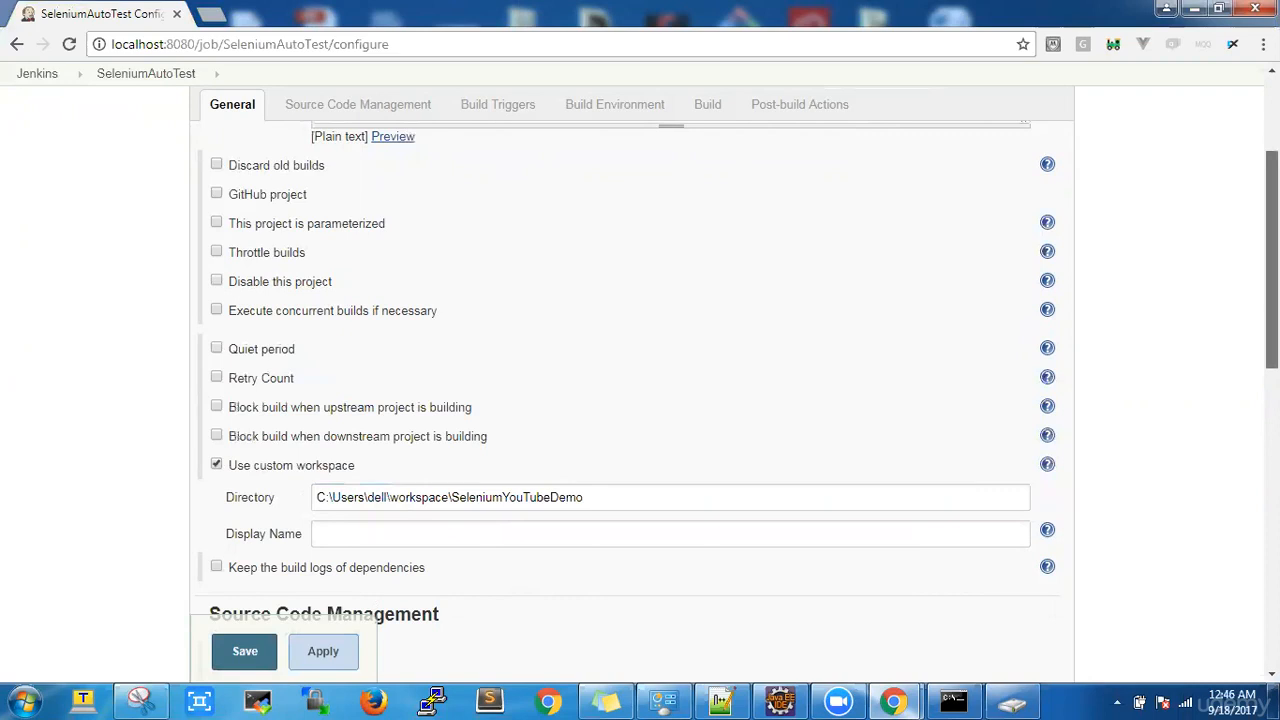
pyautogui.moveTo(1272, 260); pyautogui.dragTo(1272, 267)
pyautogui.click(635, 473)
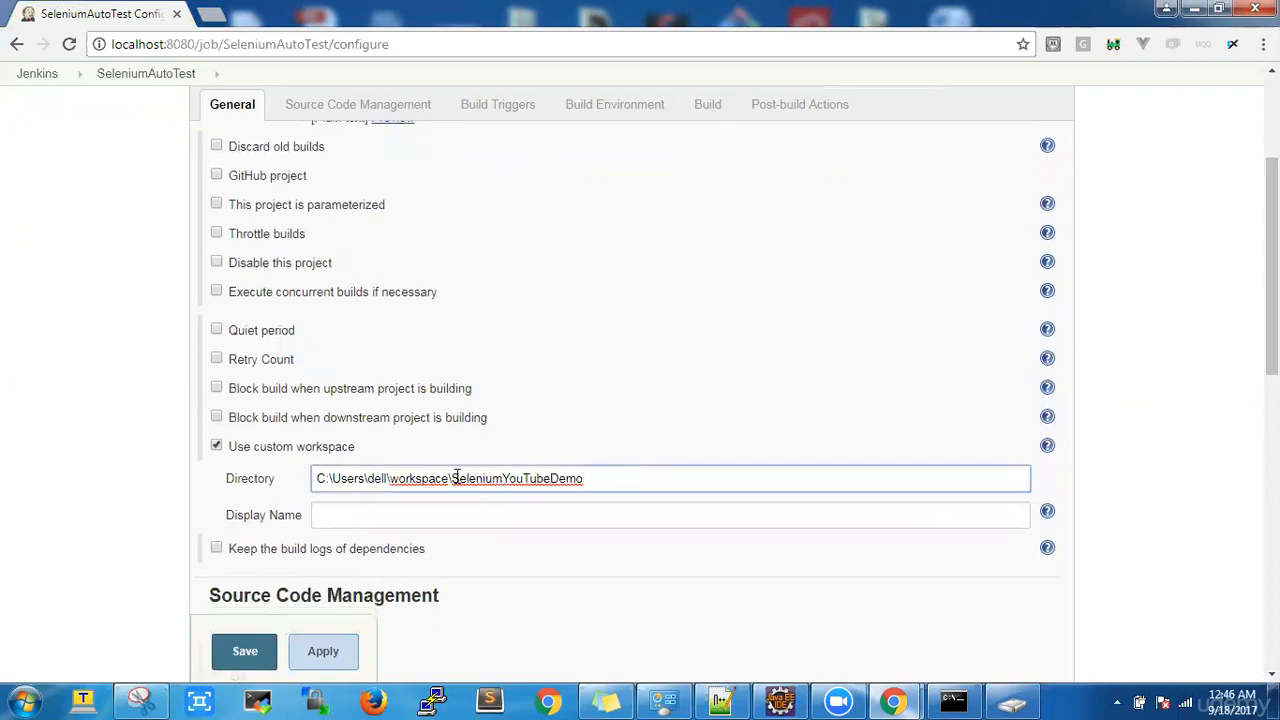
pyautogui.click(604, 432)
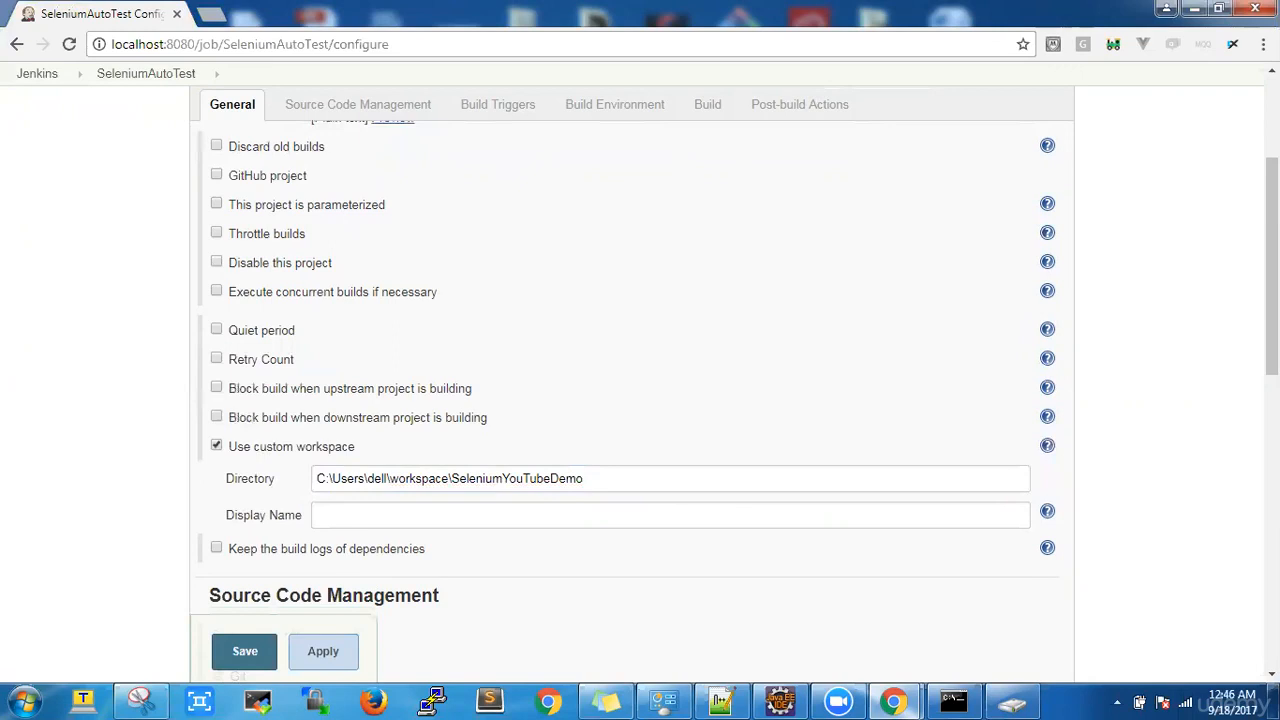
pyautogui.moveTo(1272, 265); pyautogui.dragTo(1272, 530)
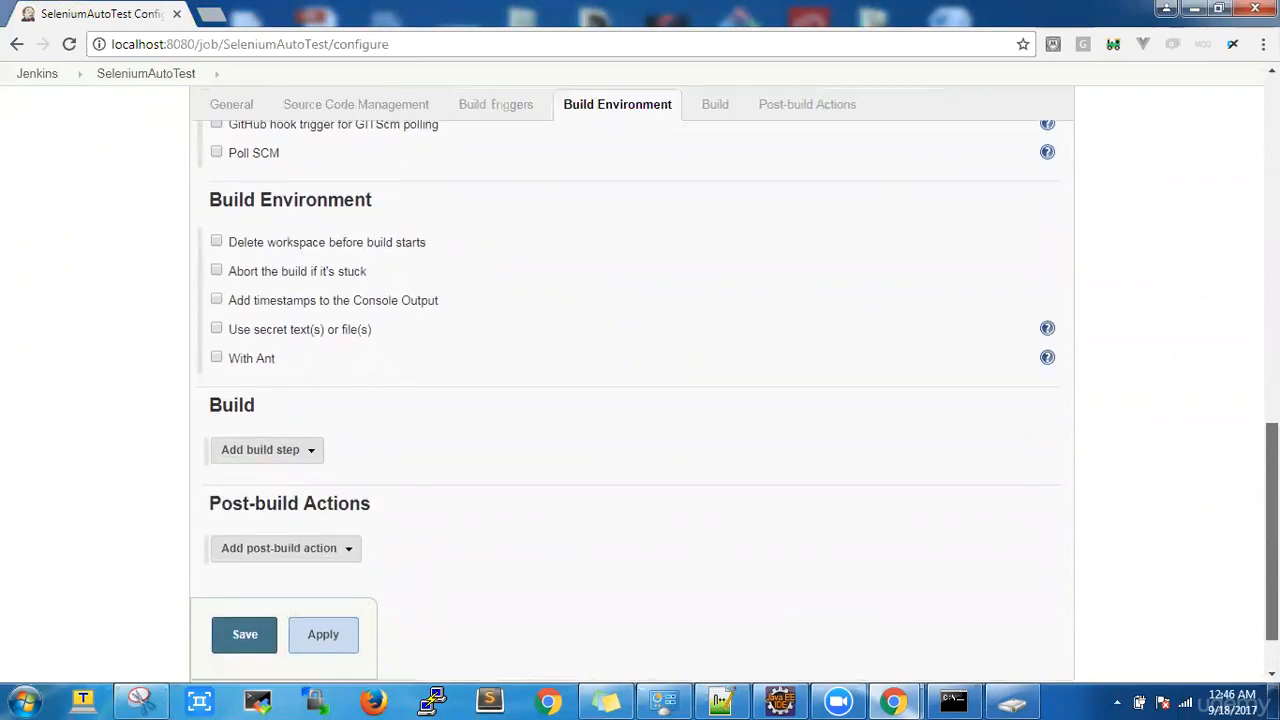
# Step: Add an Execute Windows batch command build step with the command run.batch
pyautogui.click(303, 460)
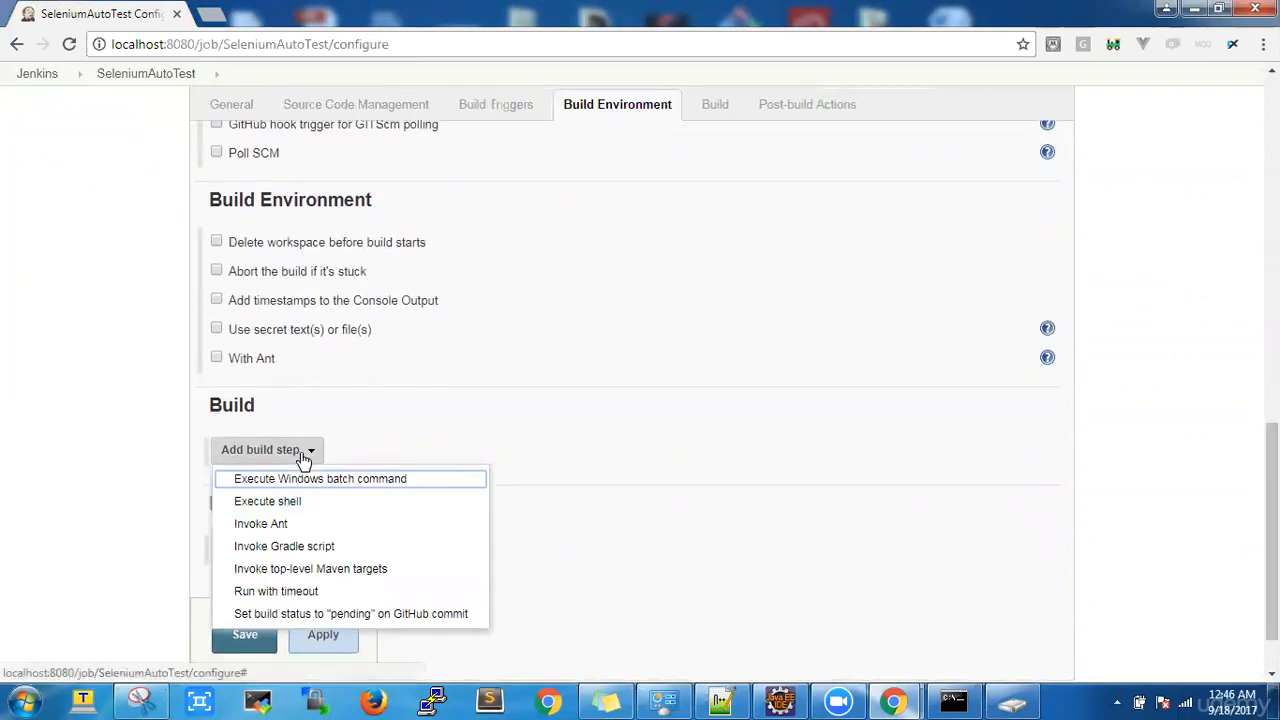
pyautogui.click(300, 482)
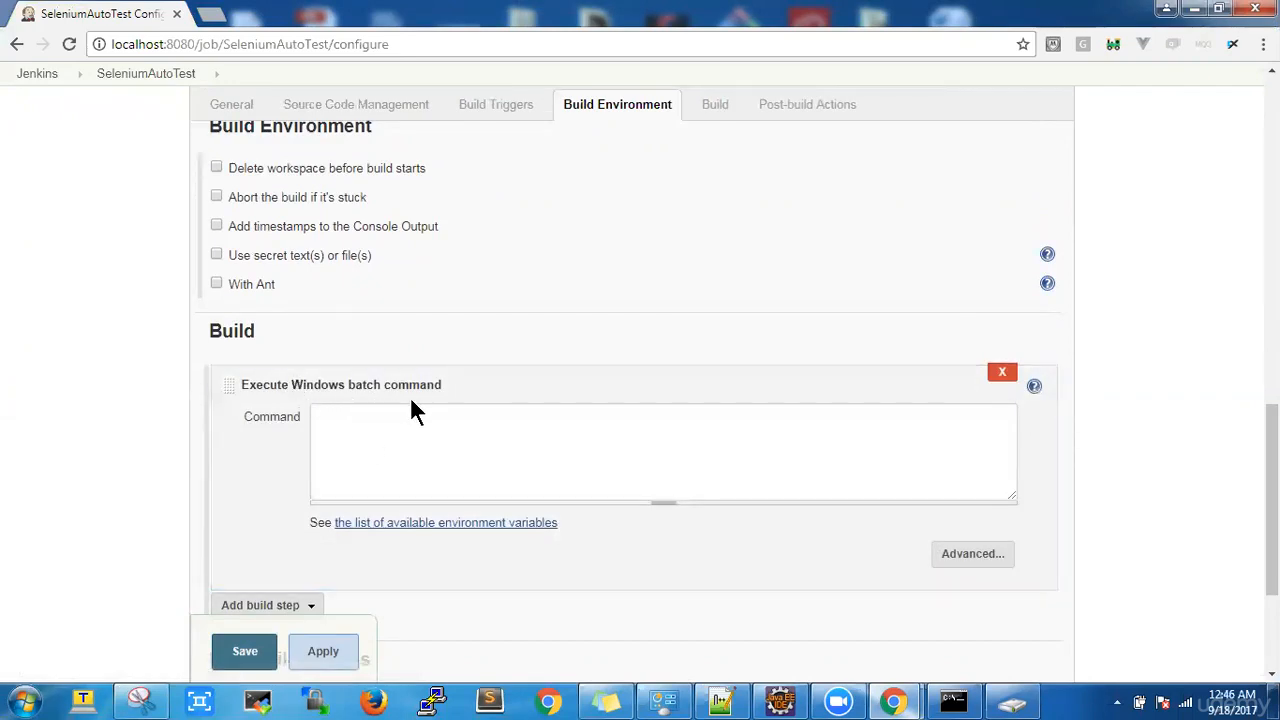
pyautogui.click(407, 425)
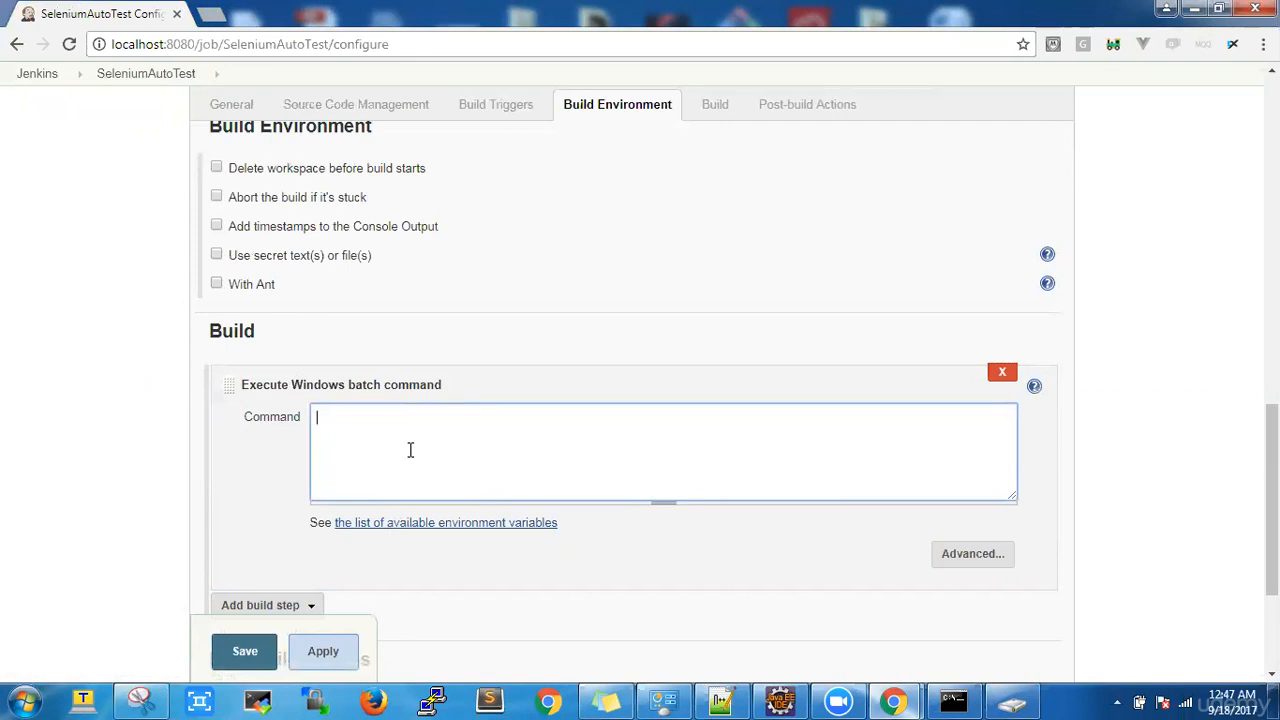
pyautogui.write('run.batch')
# Step: Add an E-mail Notification post-build action with the recipient's Gmail address
pyautogui.scroll(-3, 640, 450)
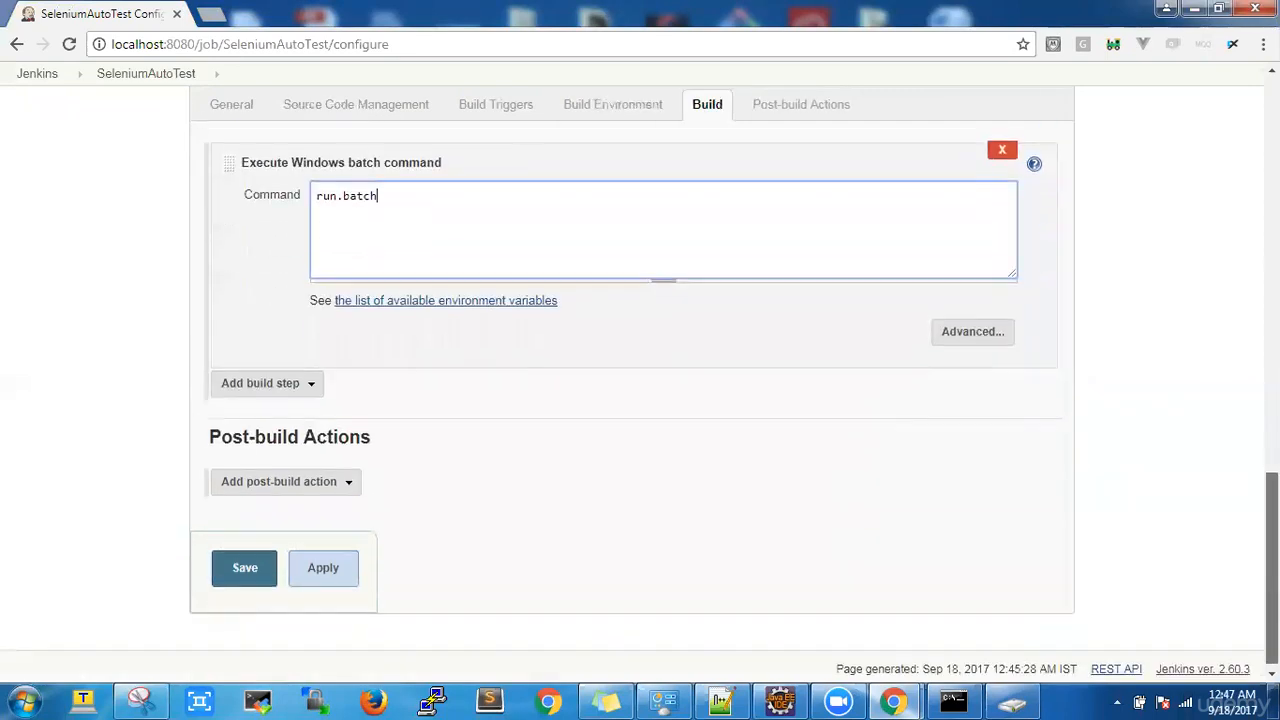
pyautogui.click(330, 478)
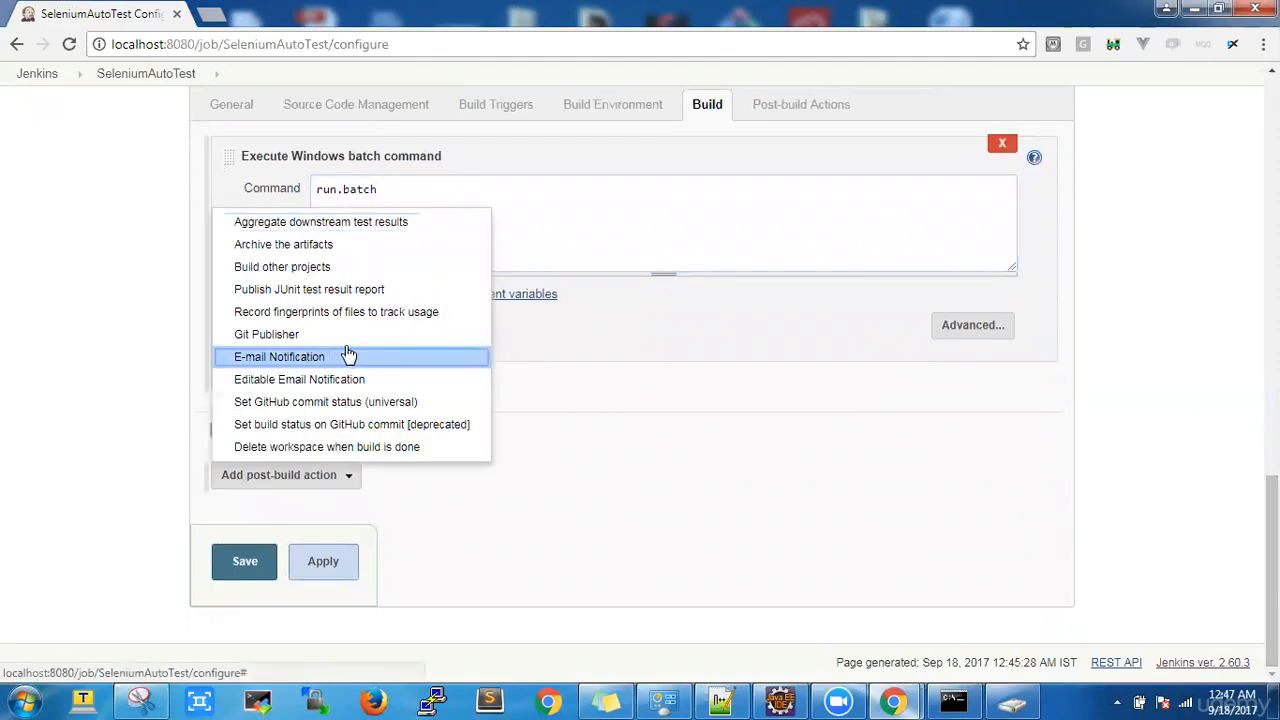
pyautogui.click(432, 517)
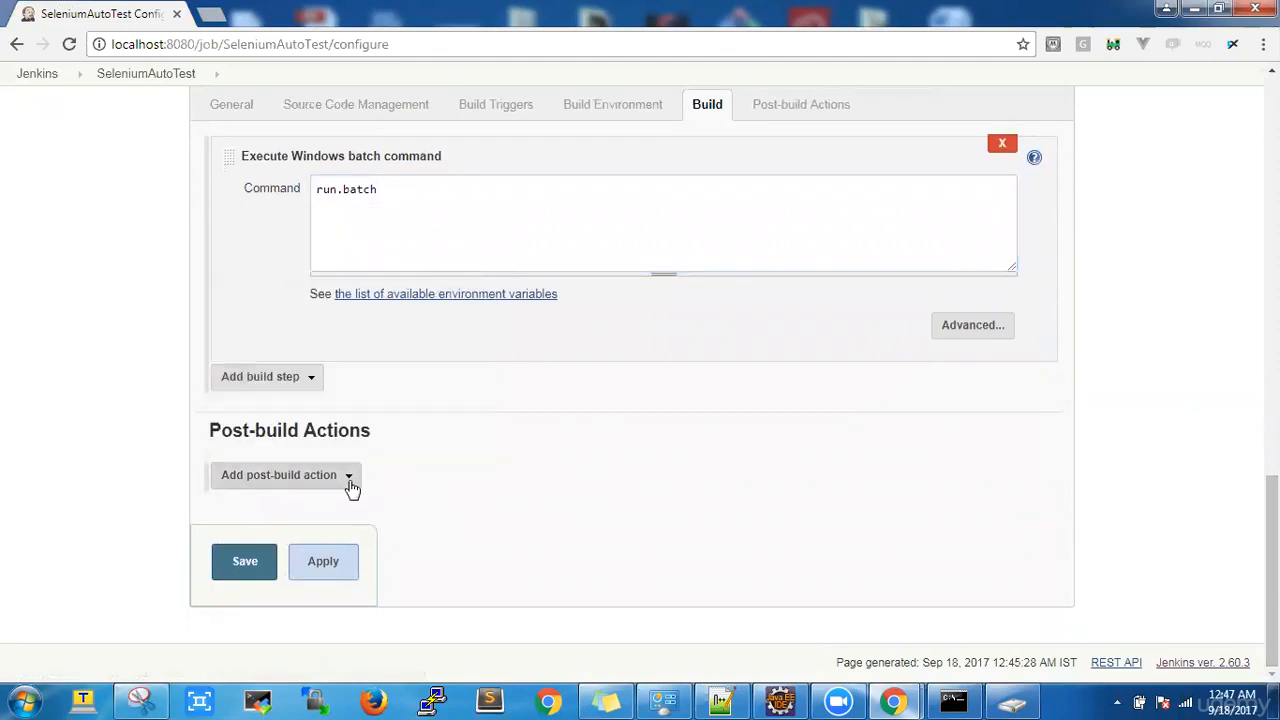
pyautogui.click(350, 477)
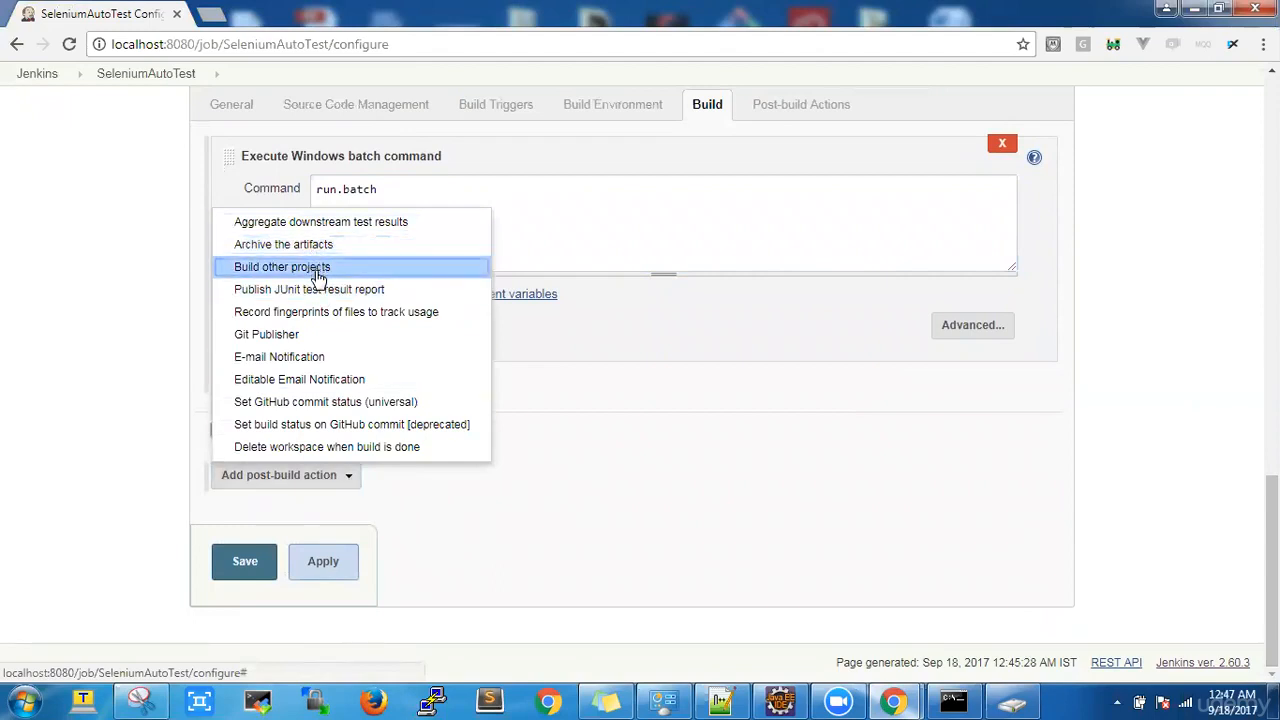
pyautogui.click(300, 357)
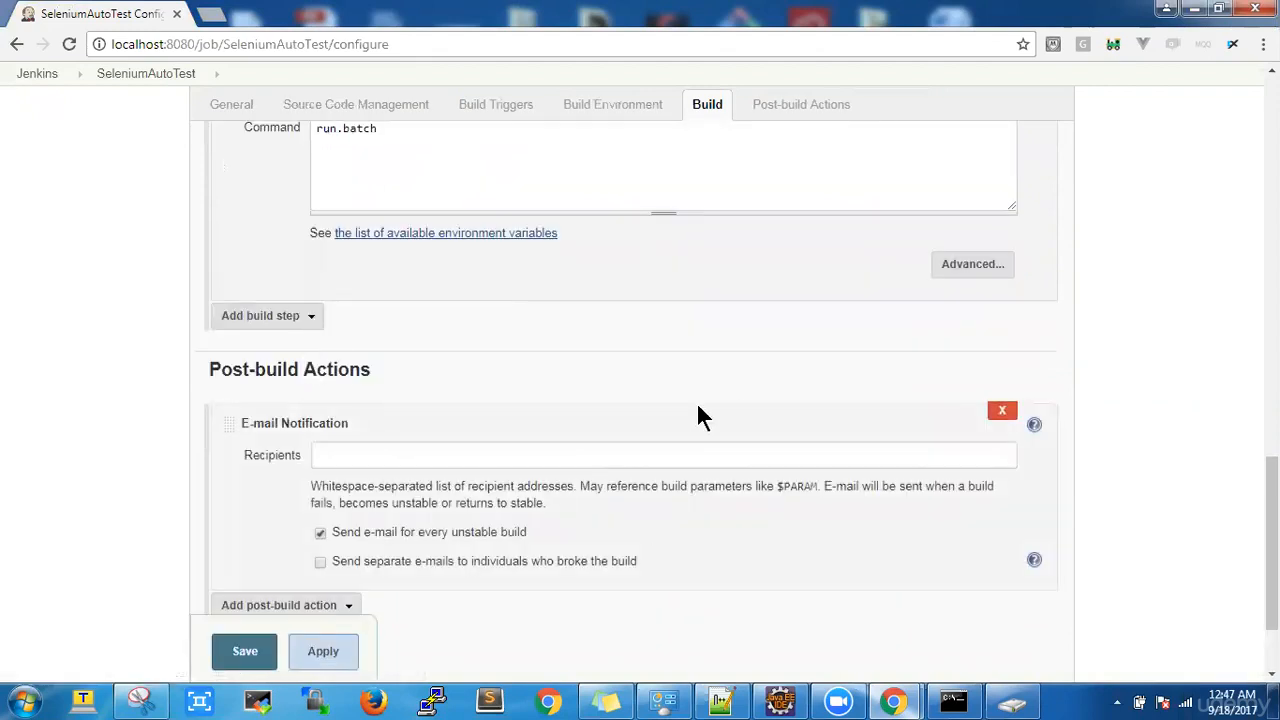
pyautogui.click(539, 459)
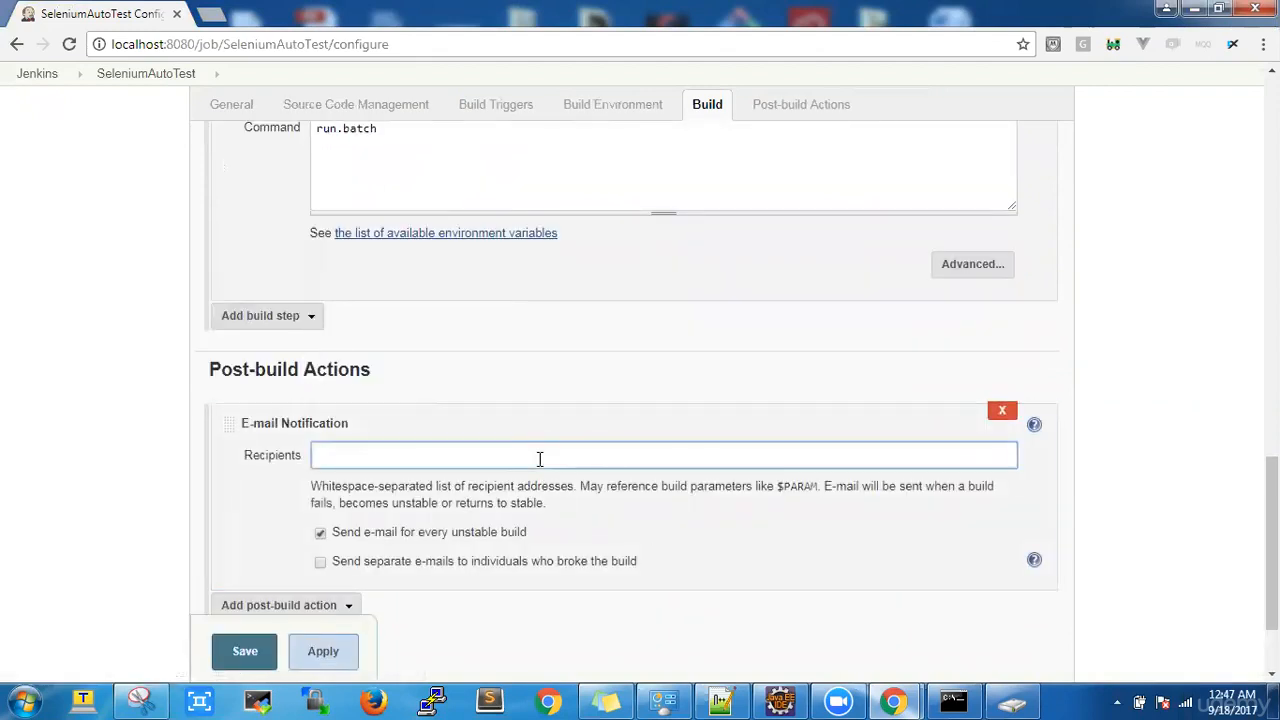
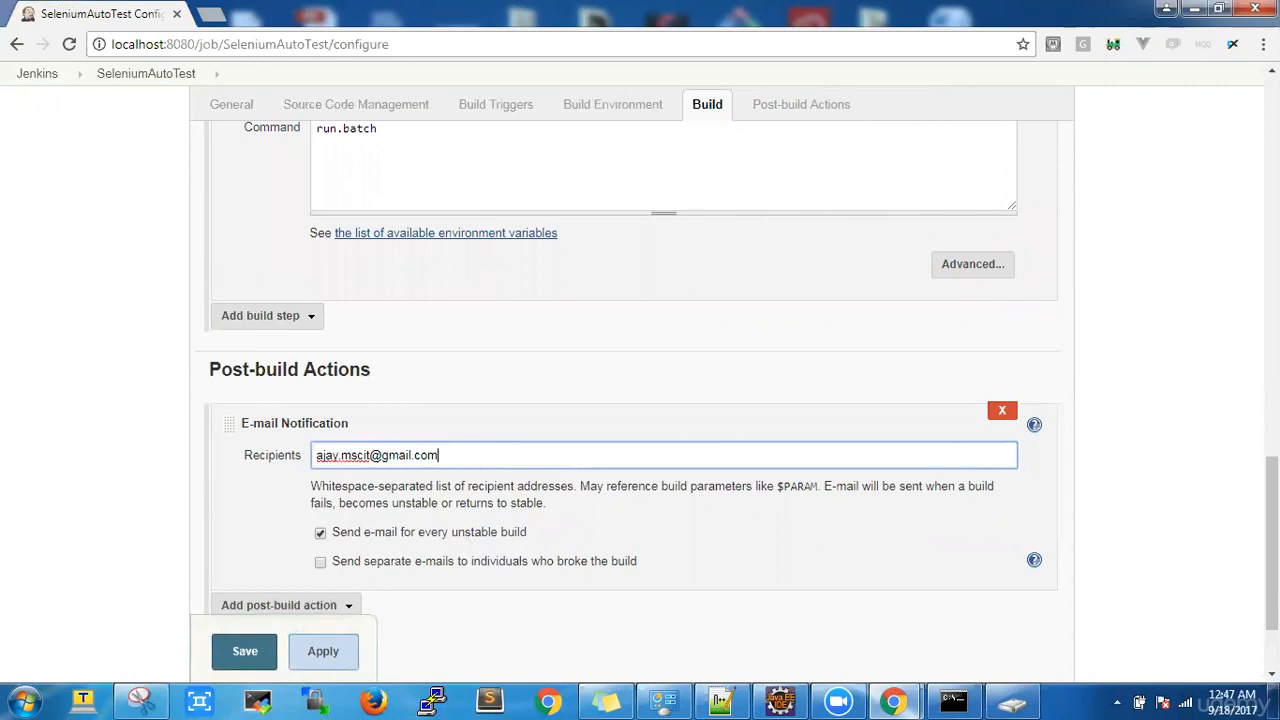
# Step: Apply and save the SeleniumAutoTest job configuration
pyautogui.scroll(-2, 1270, 540)
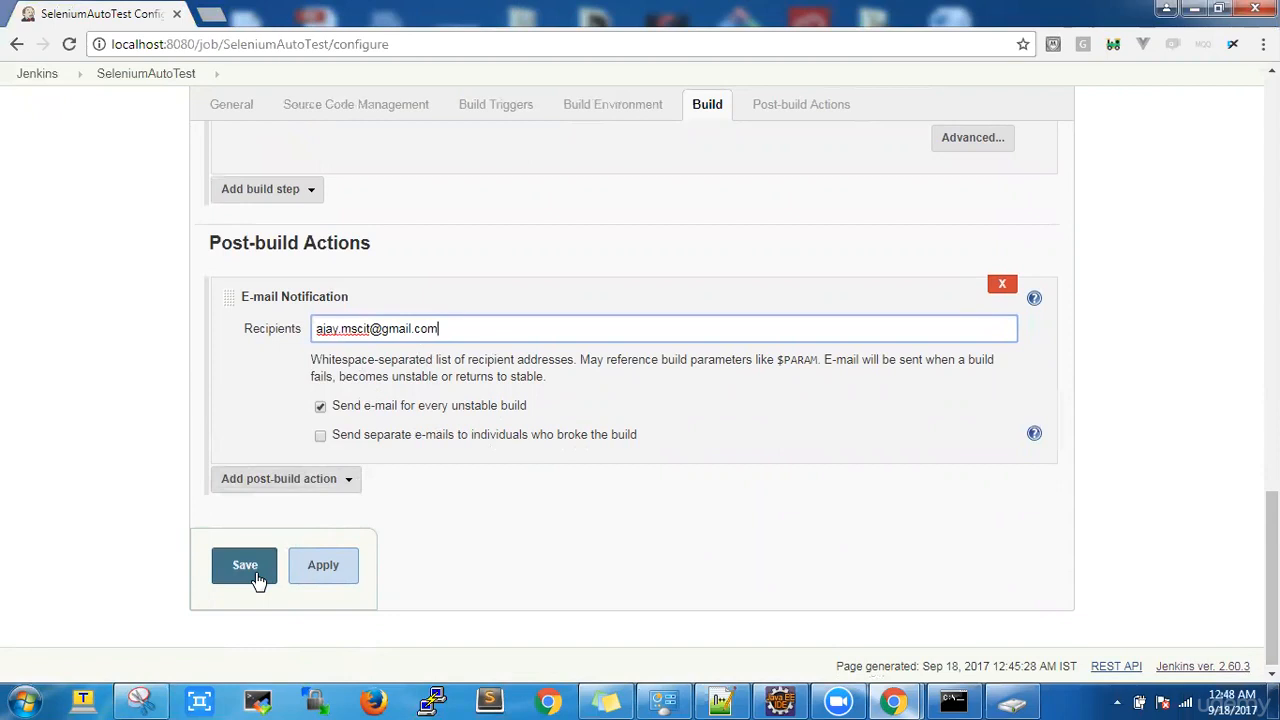
pyautogui.click(318, 570)
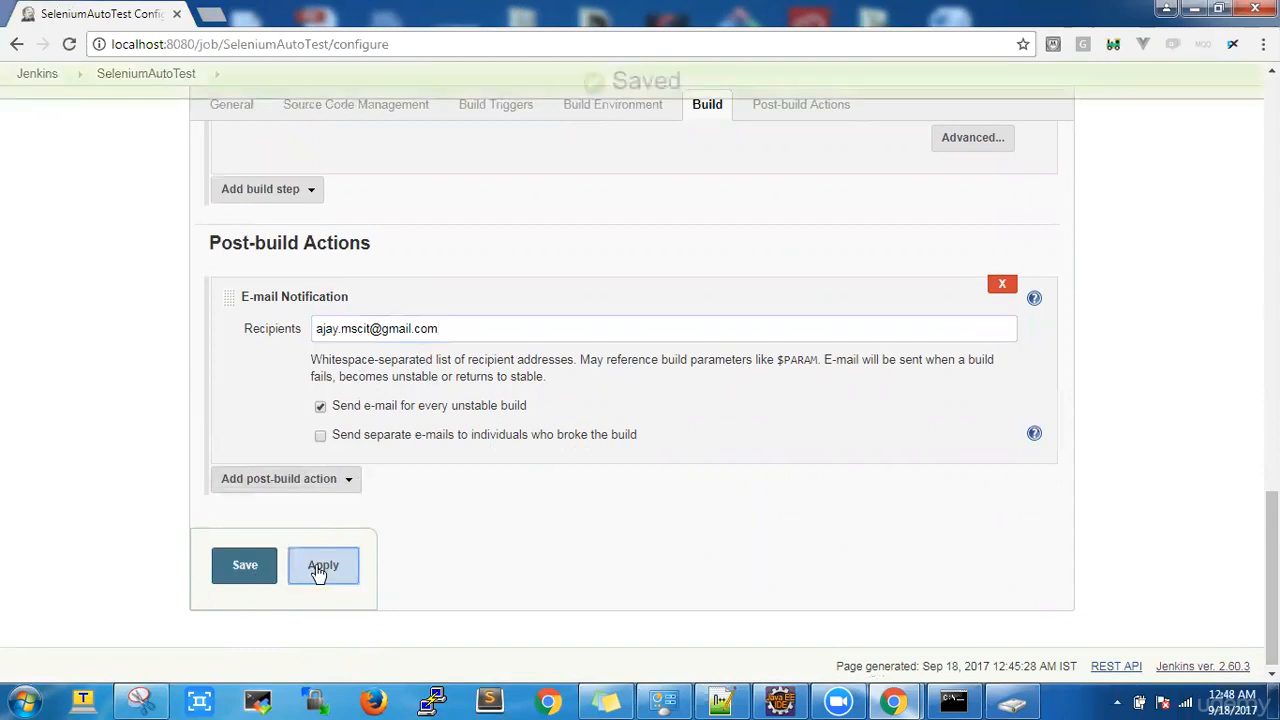
pyautogui.click(227, 570)
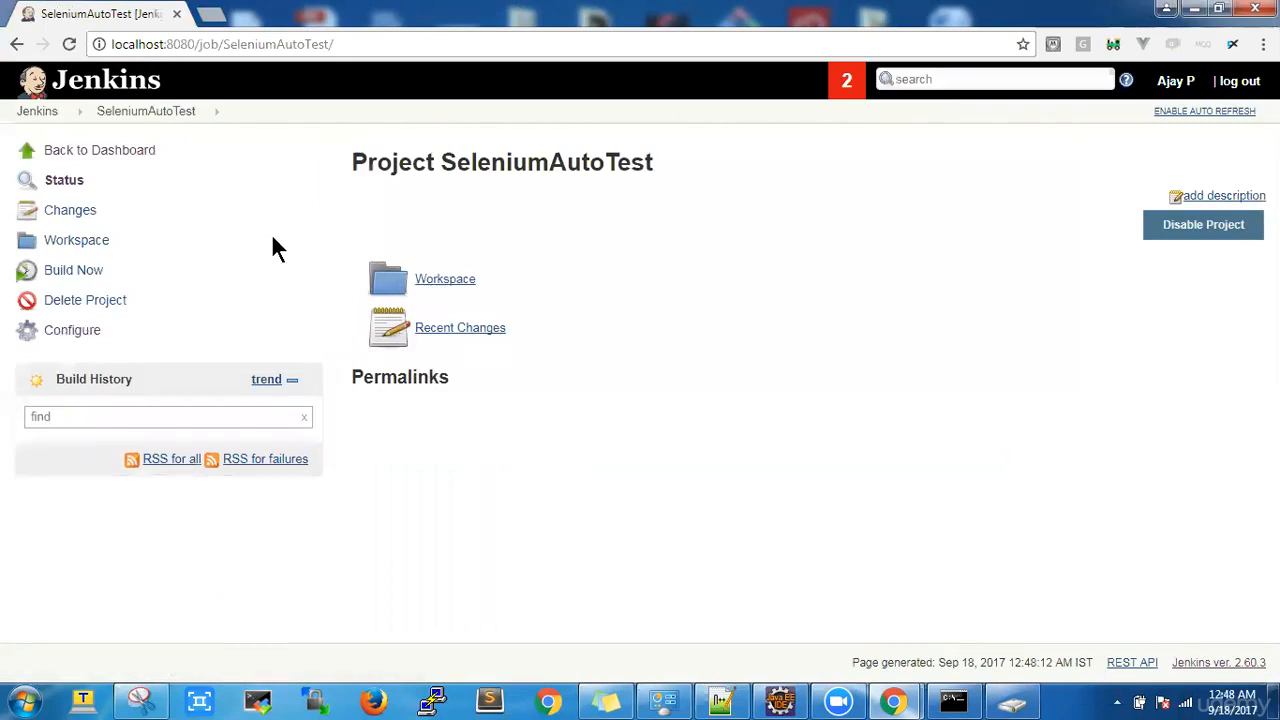
# Step: Delete the SeleniumYouTubeDemo job through its Delete Project option and confirm
pyautogui.click(72, 154)
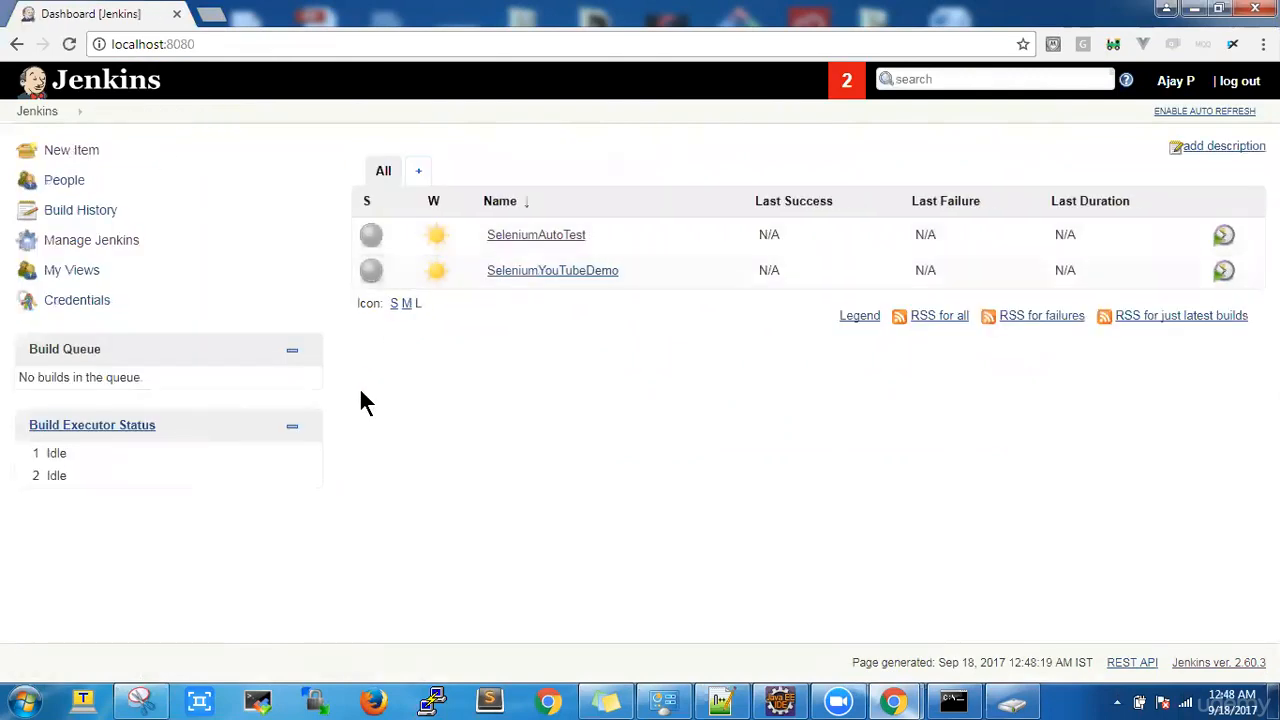
pyautogui.click(626, 274)
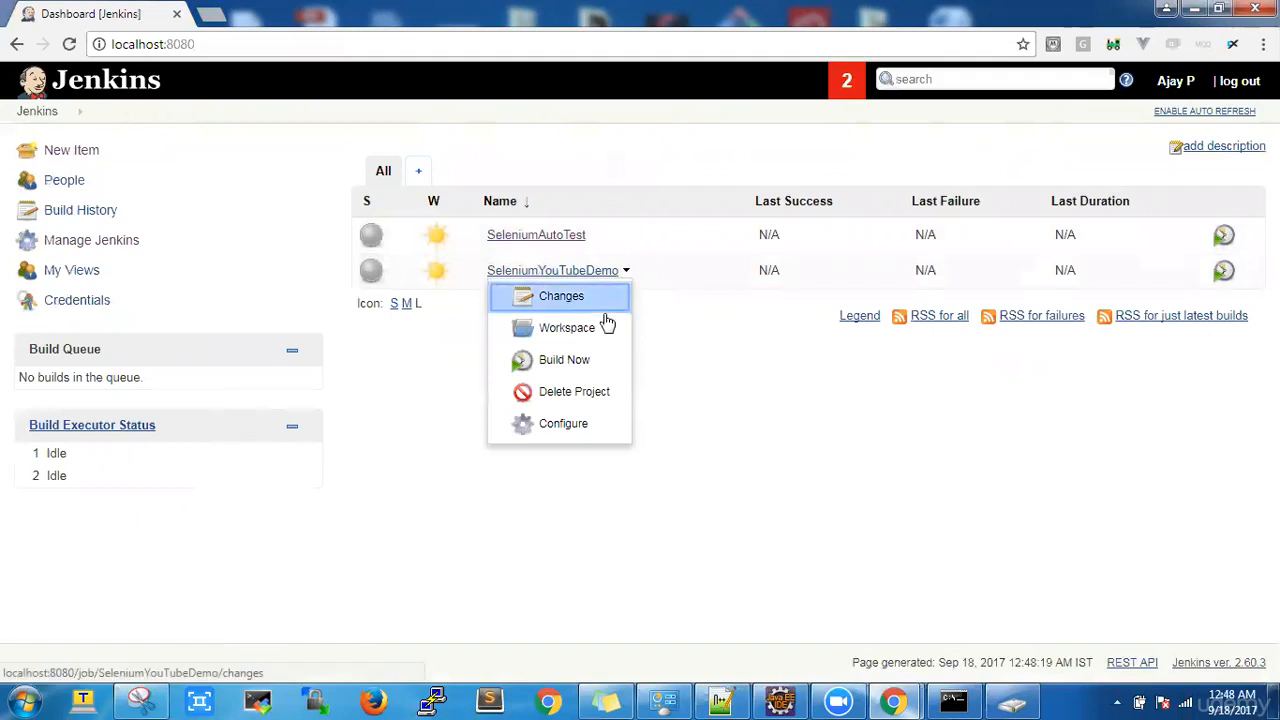
pyautogui.click(582, 400)
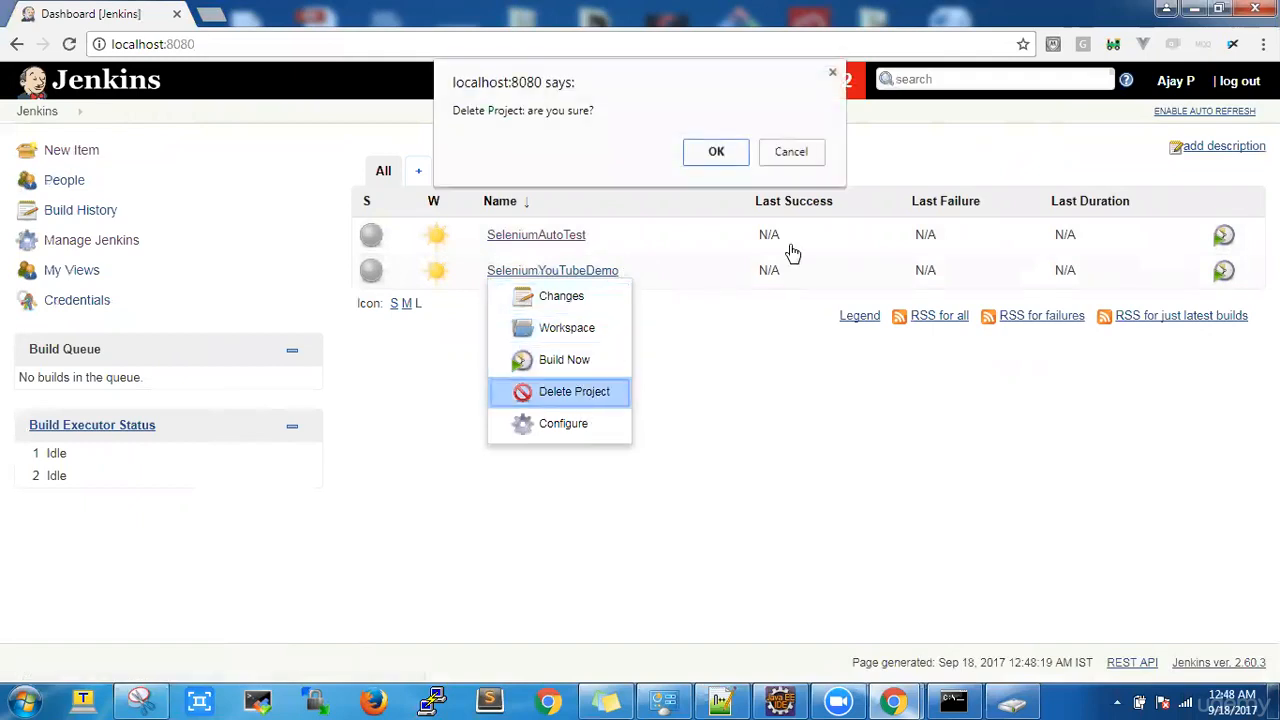
pyautogui.click(720, 152)
pyautogui.moveTo(604, 242)
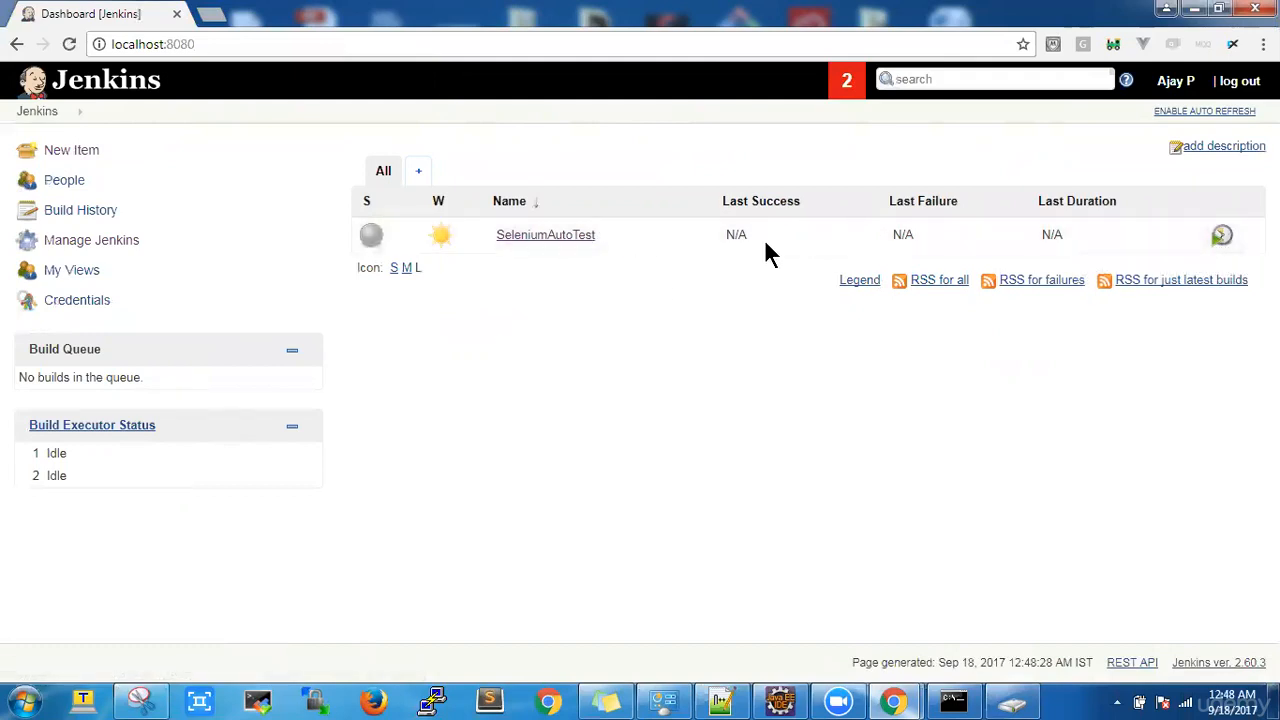
# Step: Build SeleniumAutoTest, review build #1's failing console log and notification recipient, then go back to the project
pyautogui.click(1219, 245)
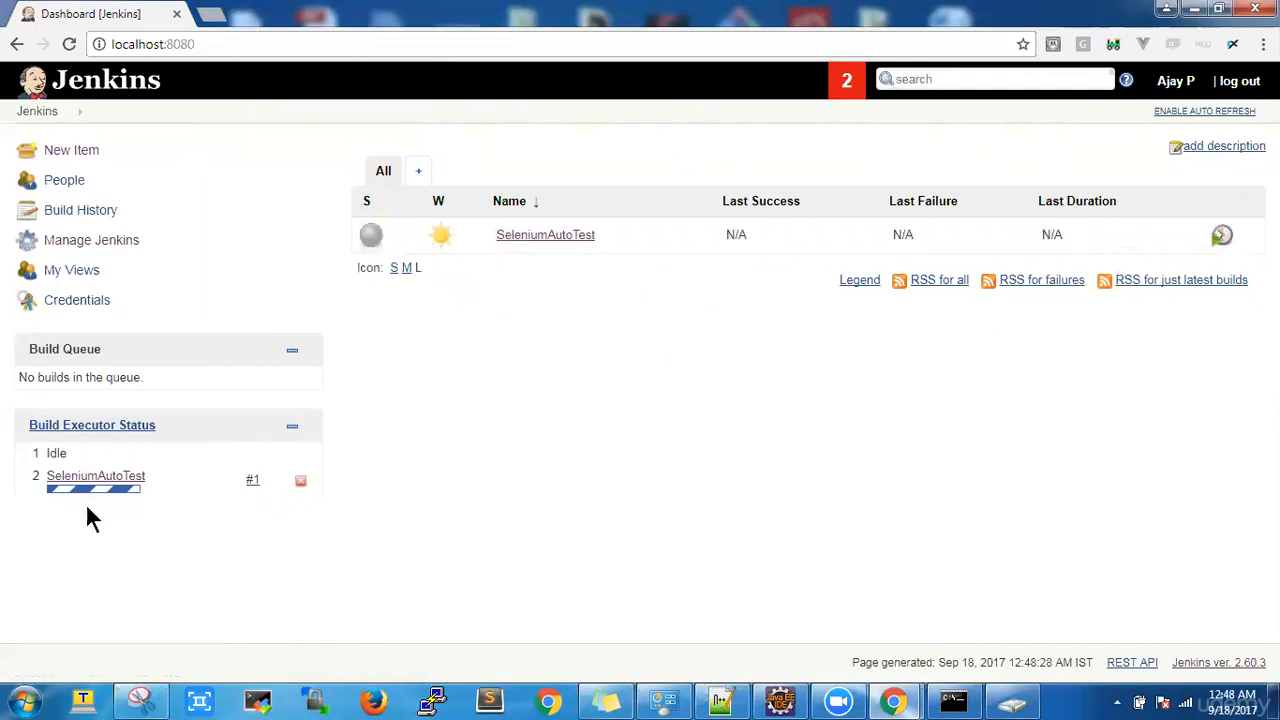
pyautogui.click(267, 483)
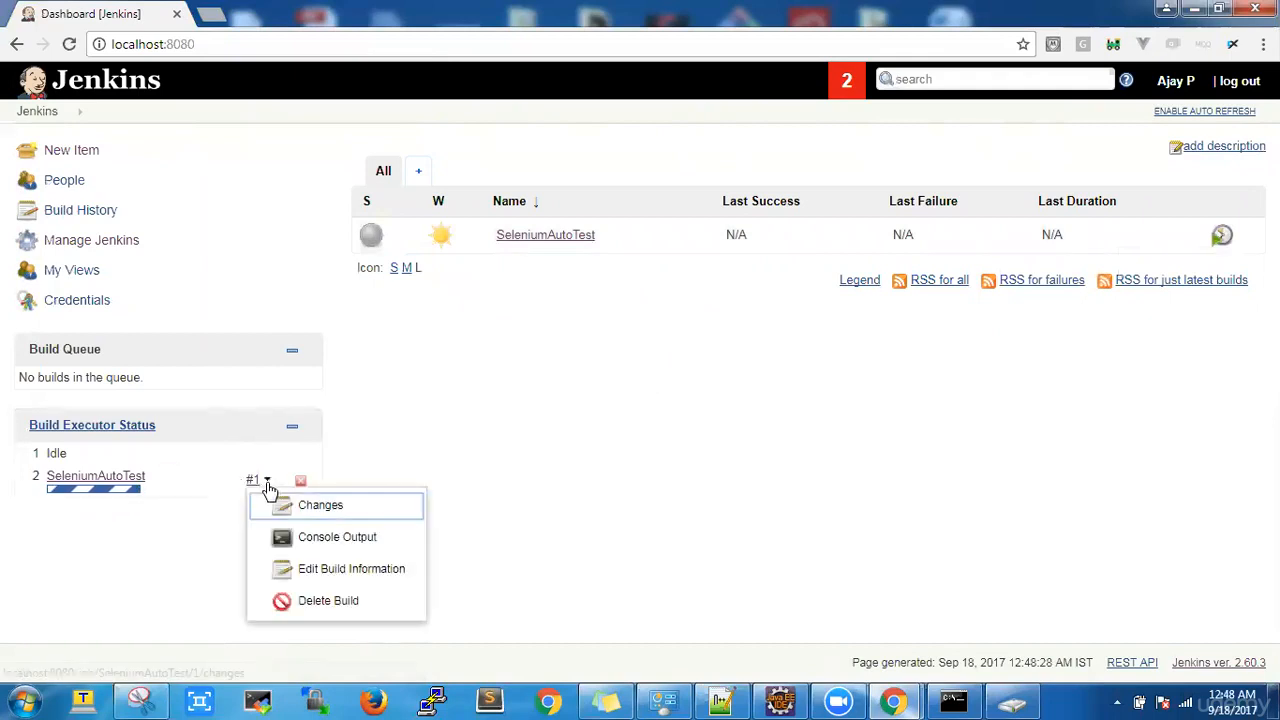
pyautogui.click(314, 537)
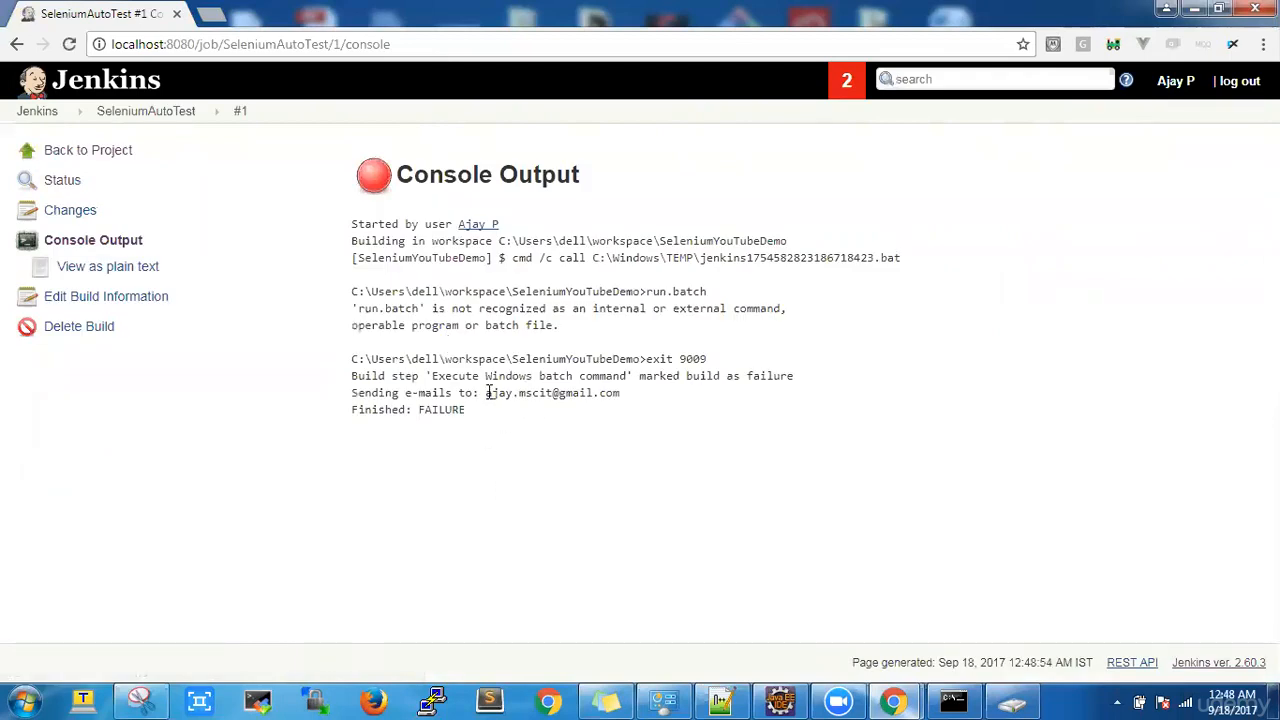
pyautogui.moveTo(489, 392); pyautogui.dragTo(626, 398)
pyautogui.click(500, 393)
pyautogui.click(59, 147)
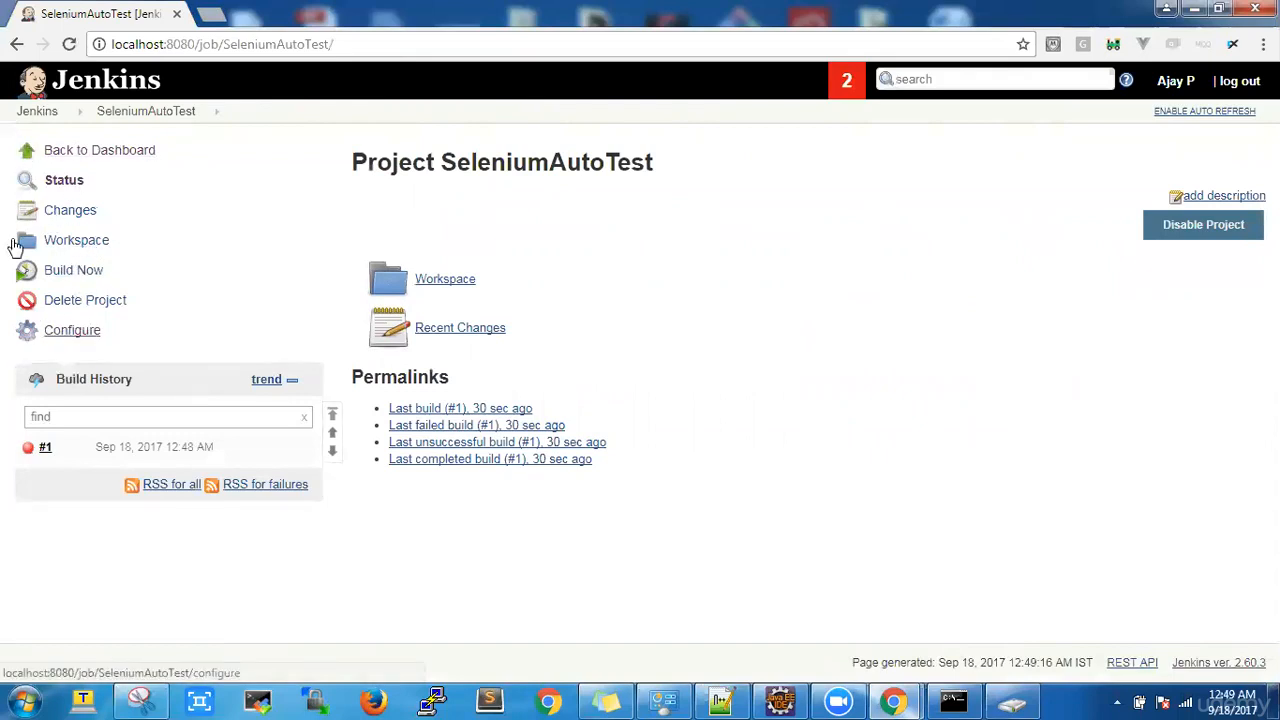
# Step: Open the SeleniumAutoTest job configuration and expand its advanced project options
pyautogui.click(43, 114)
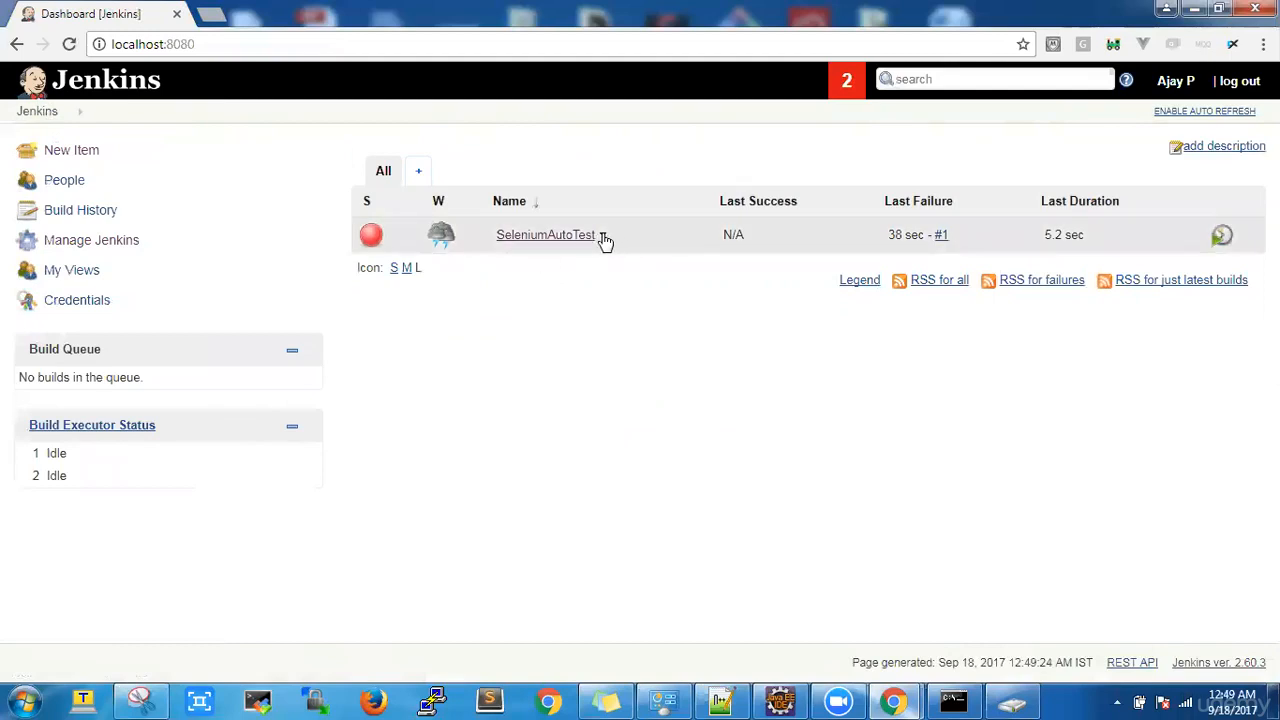
pyautogui.click(603, 238)
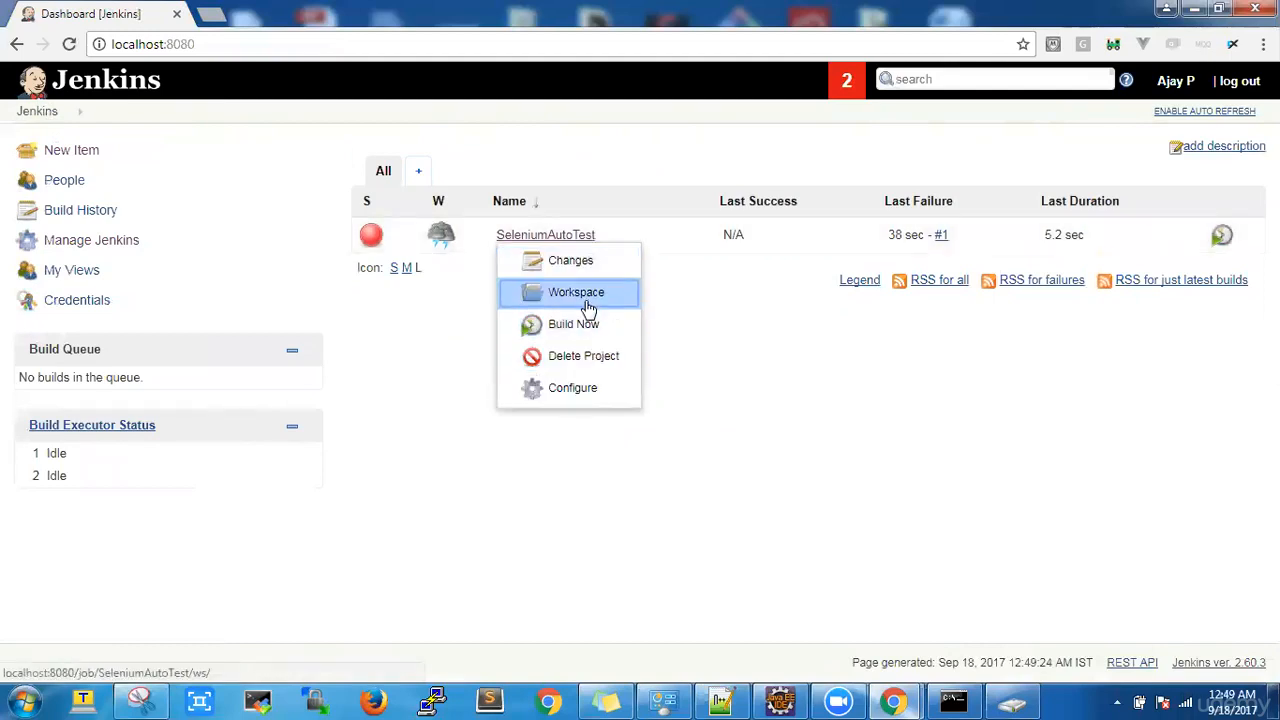
pyautogui.click(586, 390)
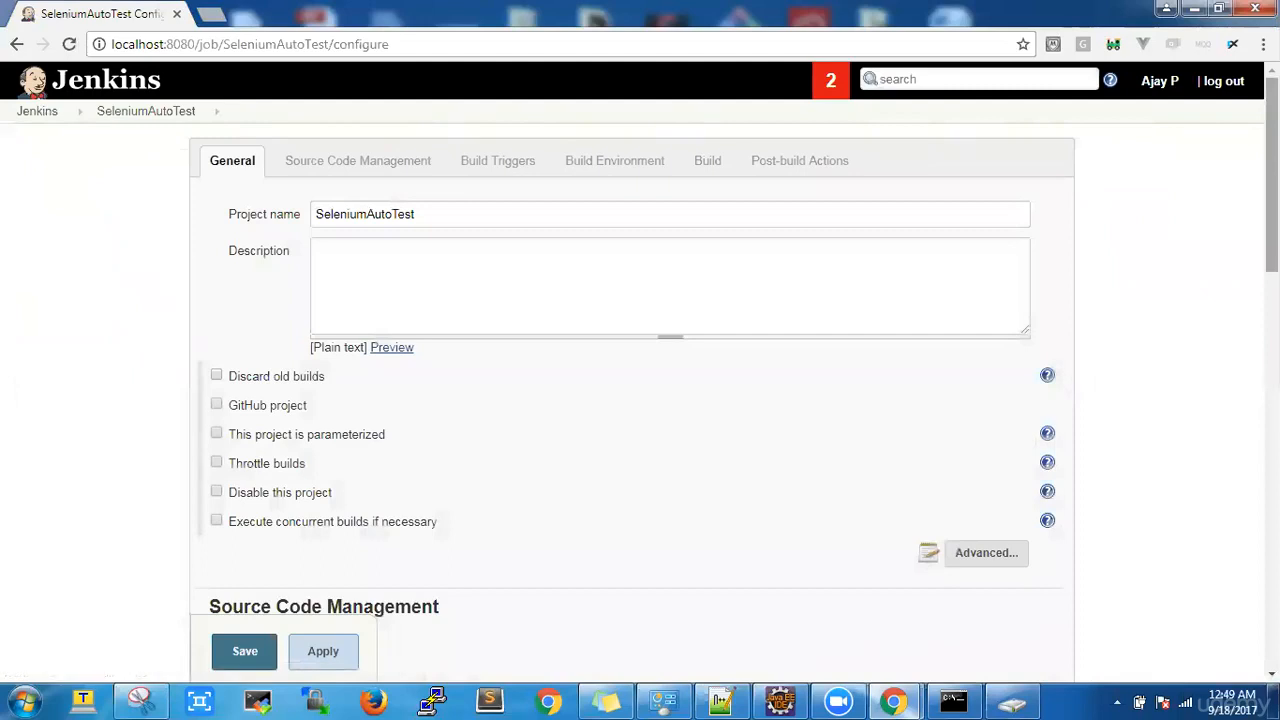
pyautogui.scroll(-3, 640, 400)
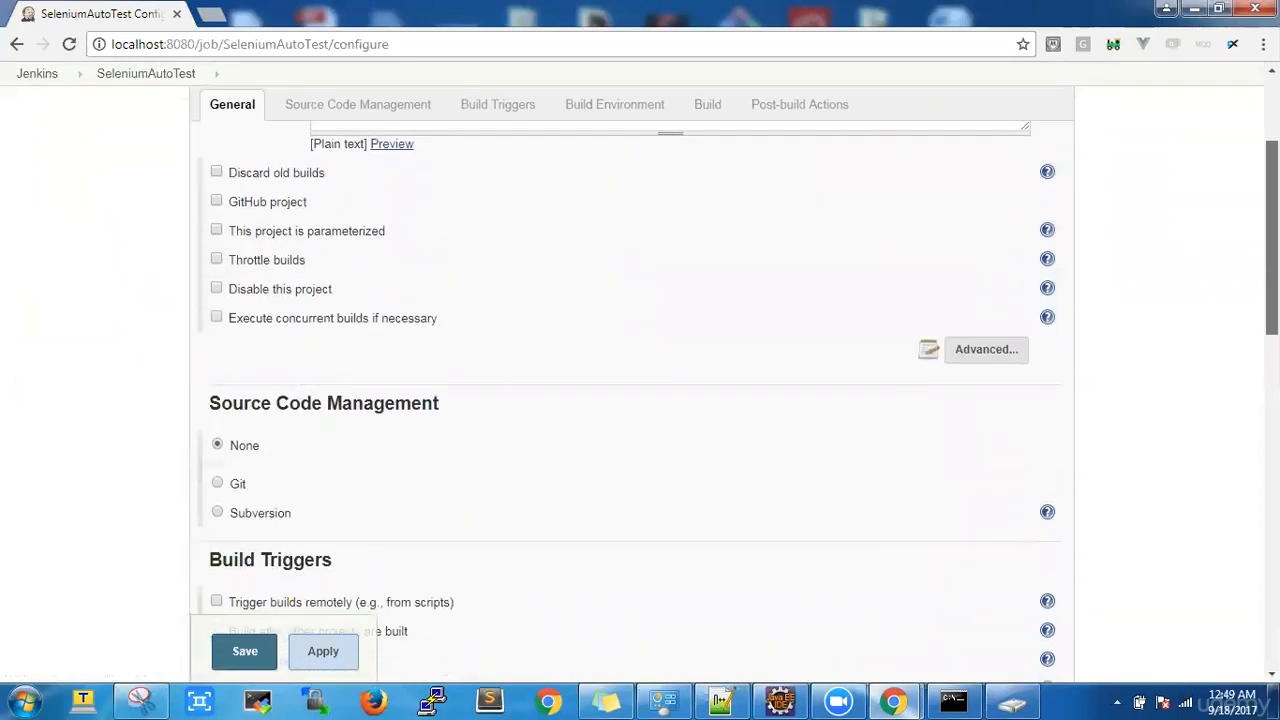
pyautogui.scroll(2, 640, 400)
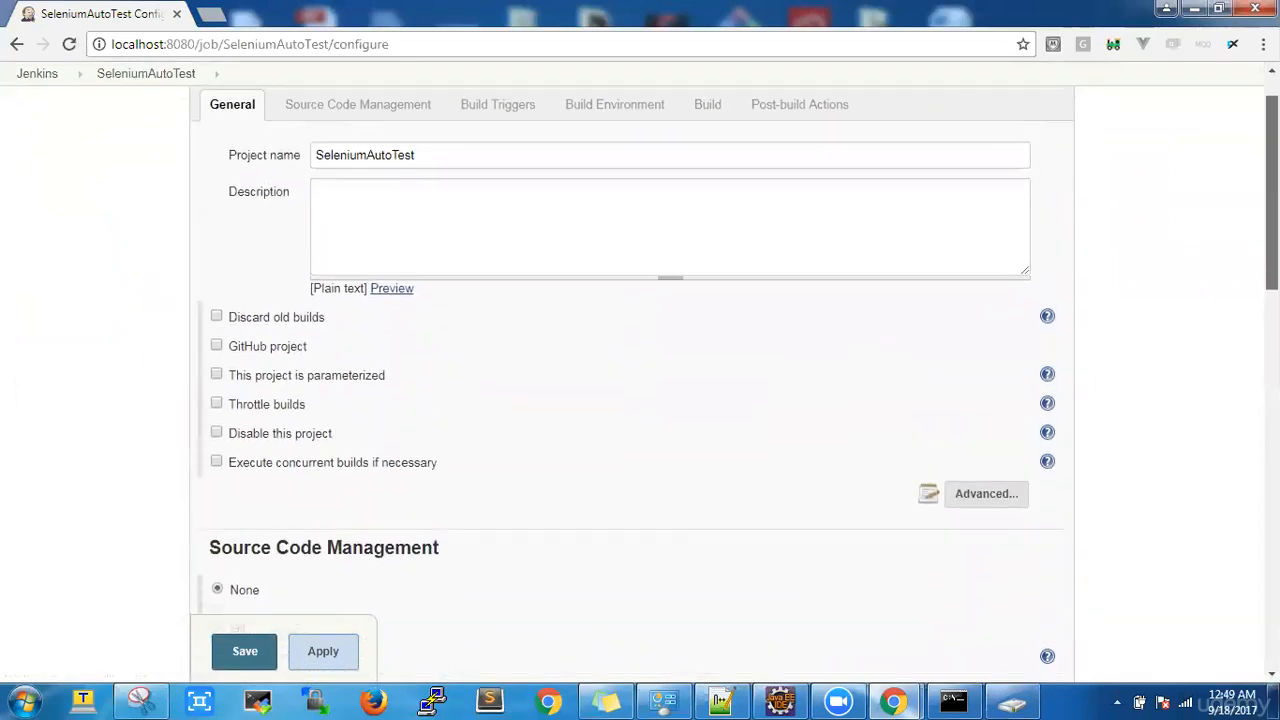
pyautogui.click(608, 240)
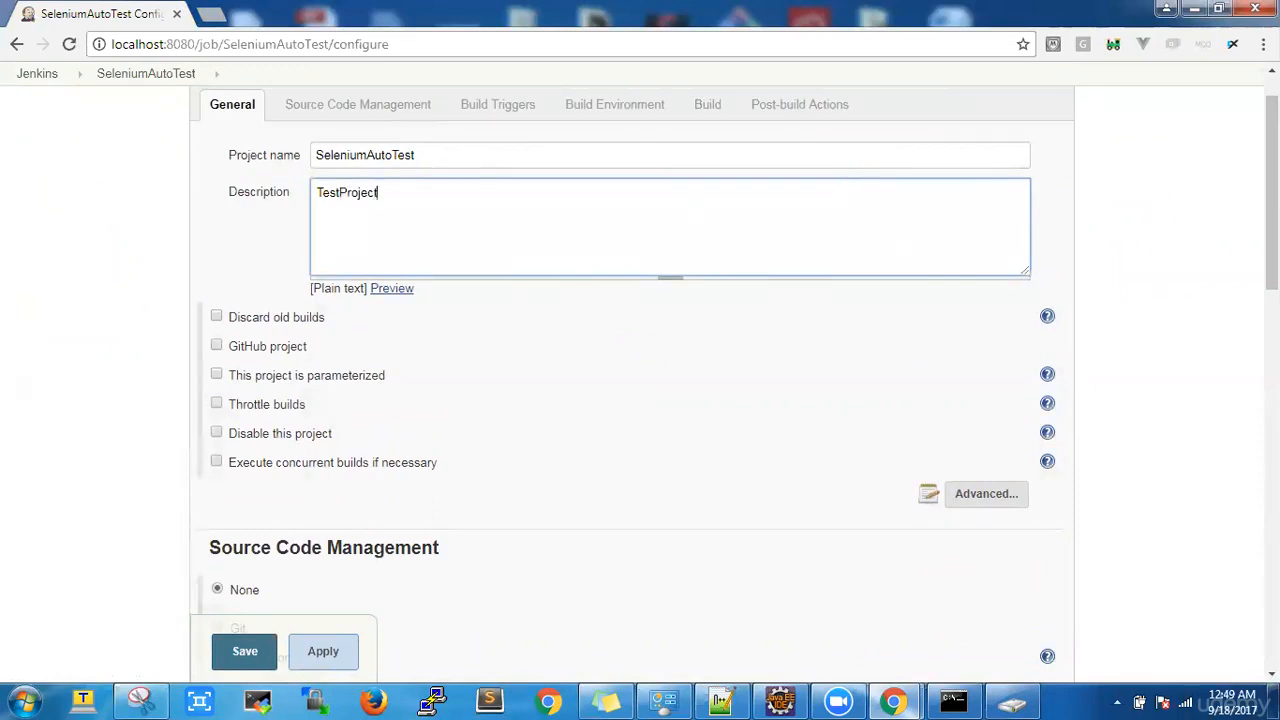
pyautogui.click(982, 500)
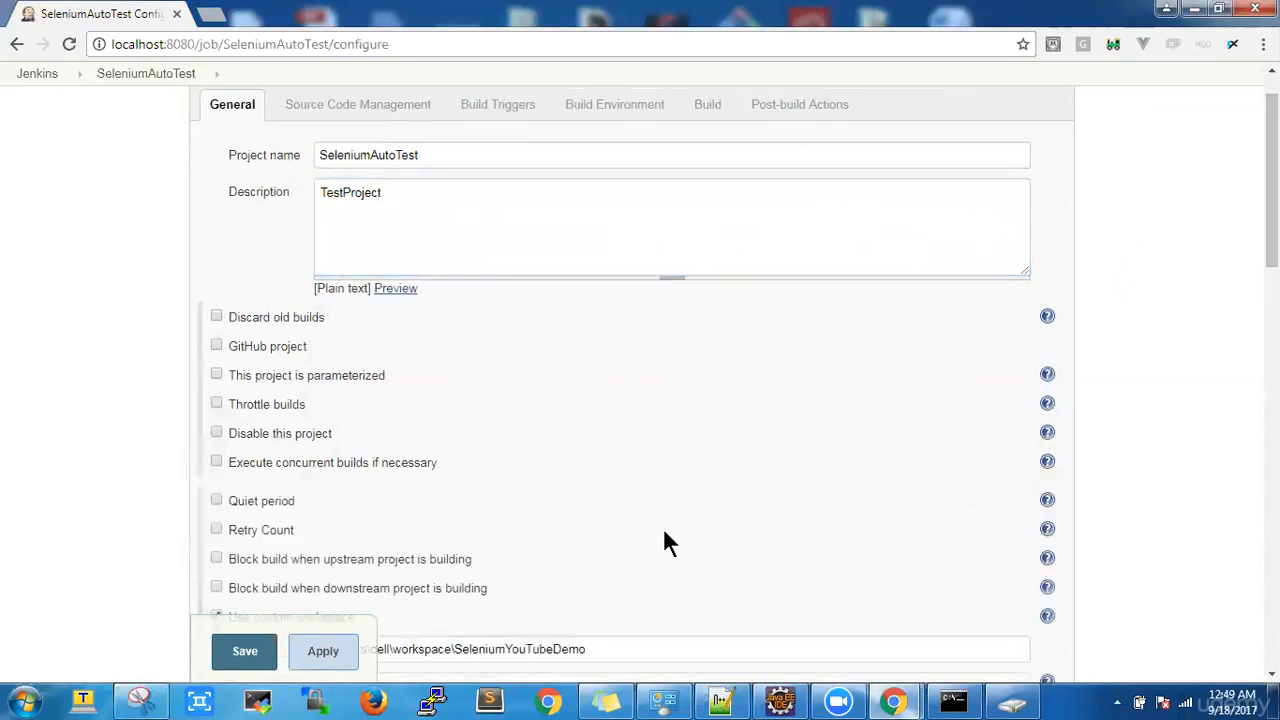
pyautogui.moveTo(1271, 200); pyautogui.dragTo(1271, 272)
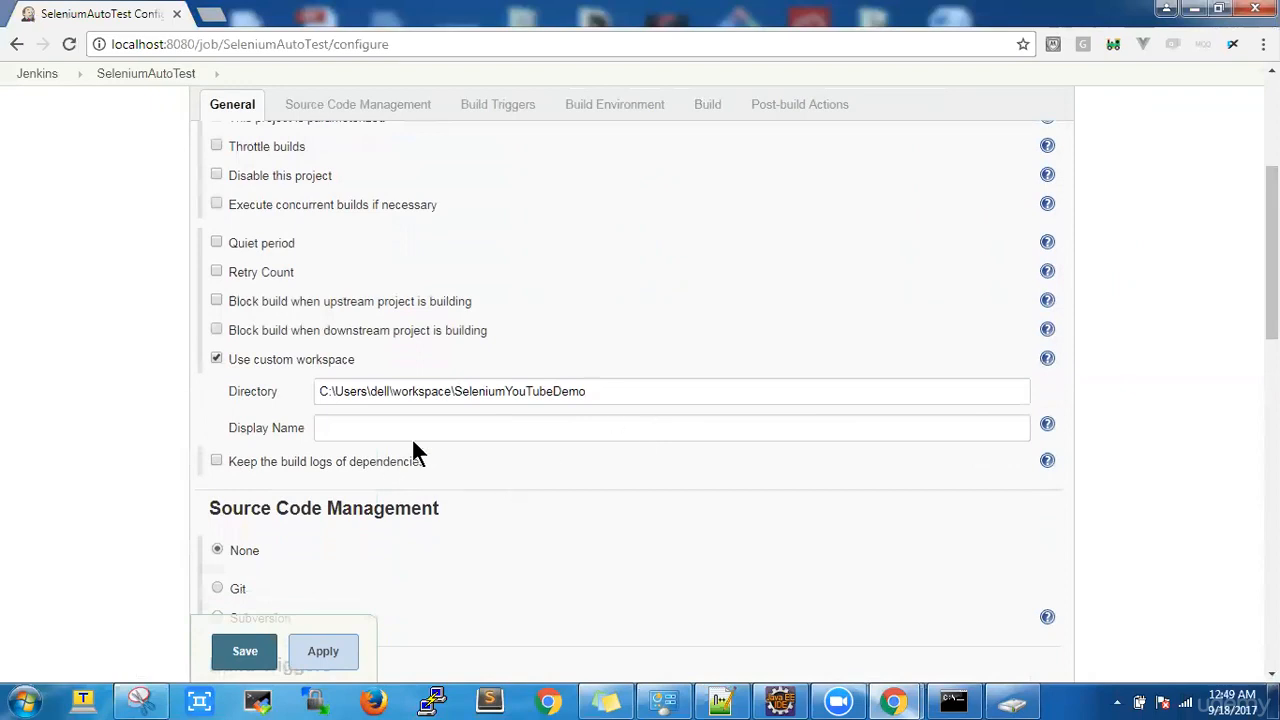
pyautogui.moveTo(1271, 330); pyautogui.dragTo(1271, 503)
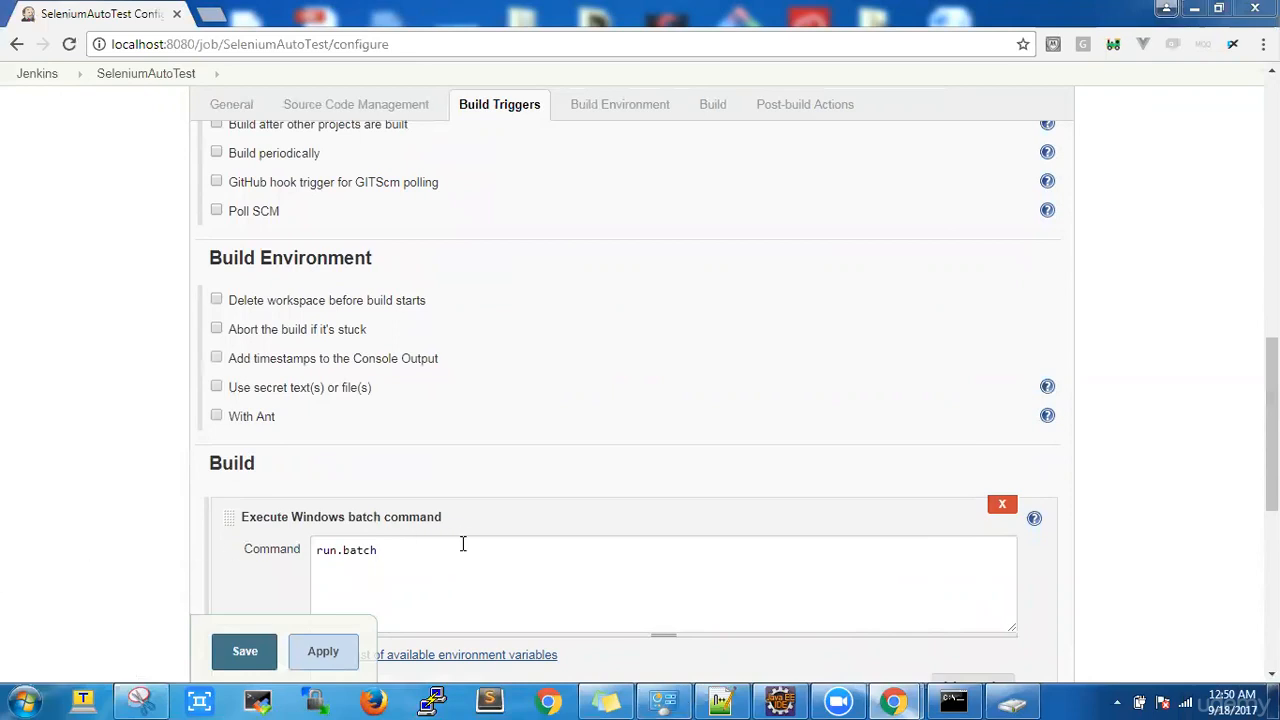
# Step: Change the Windows batch command from run.batch to run.bat, then apply and save
pyautogui.click(463, 544)
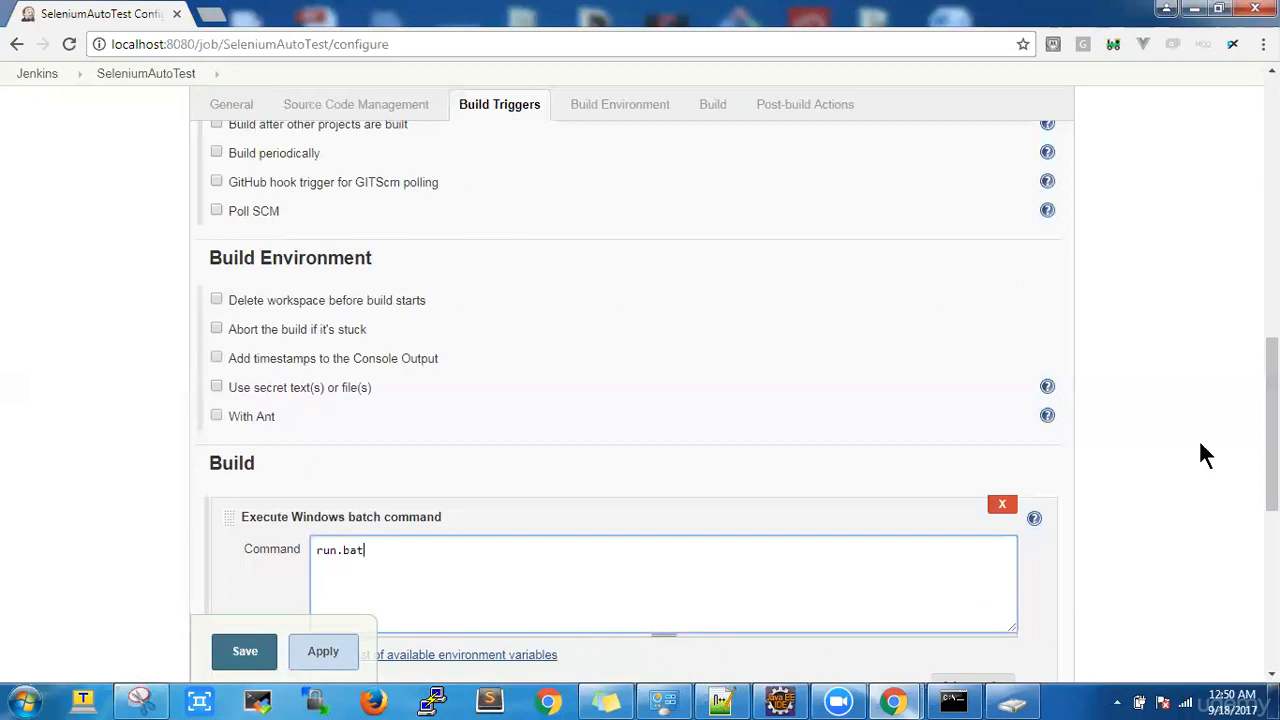
pyautogui.scroll(-3, 640, 400)
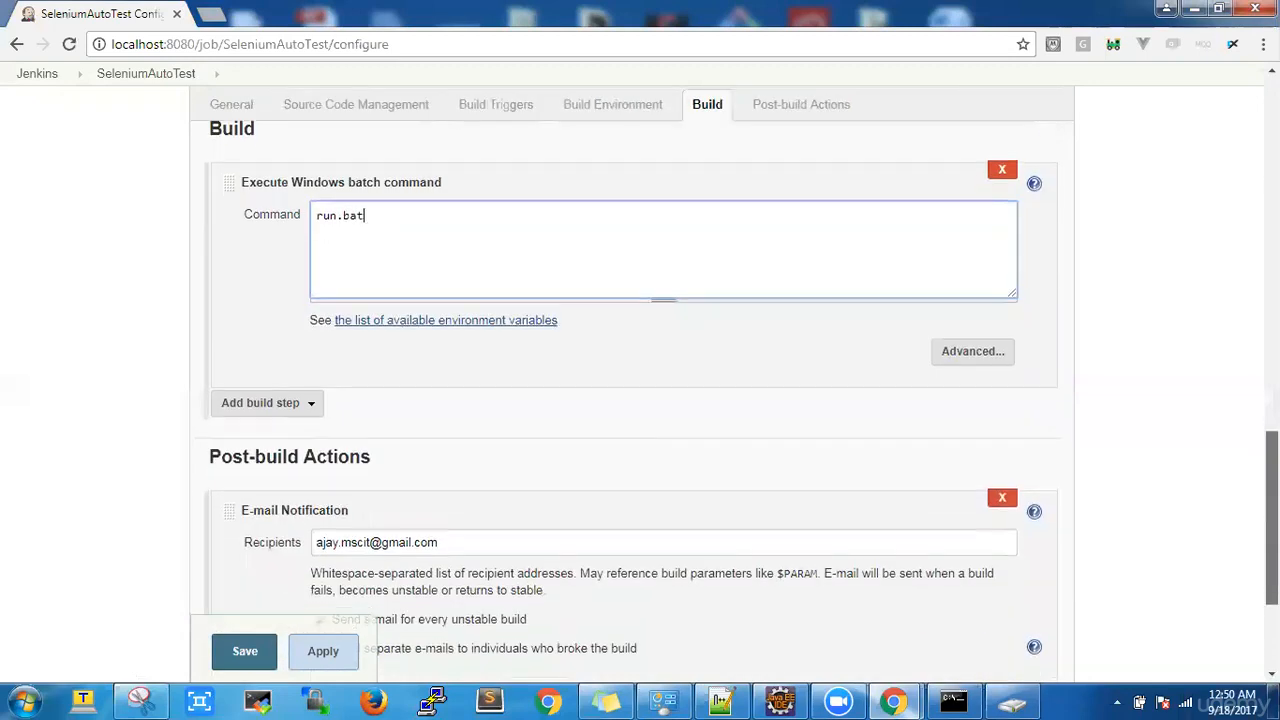
pyautogui.scroll(-2, 640, 400)
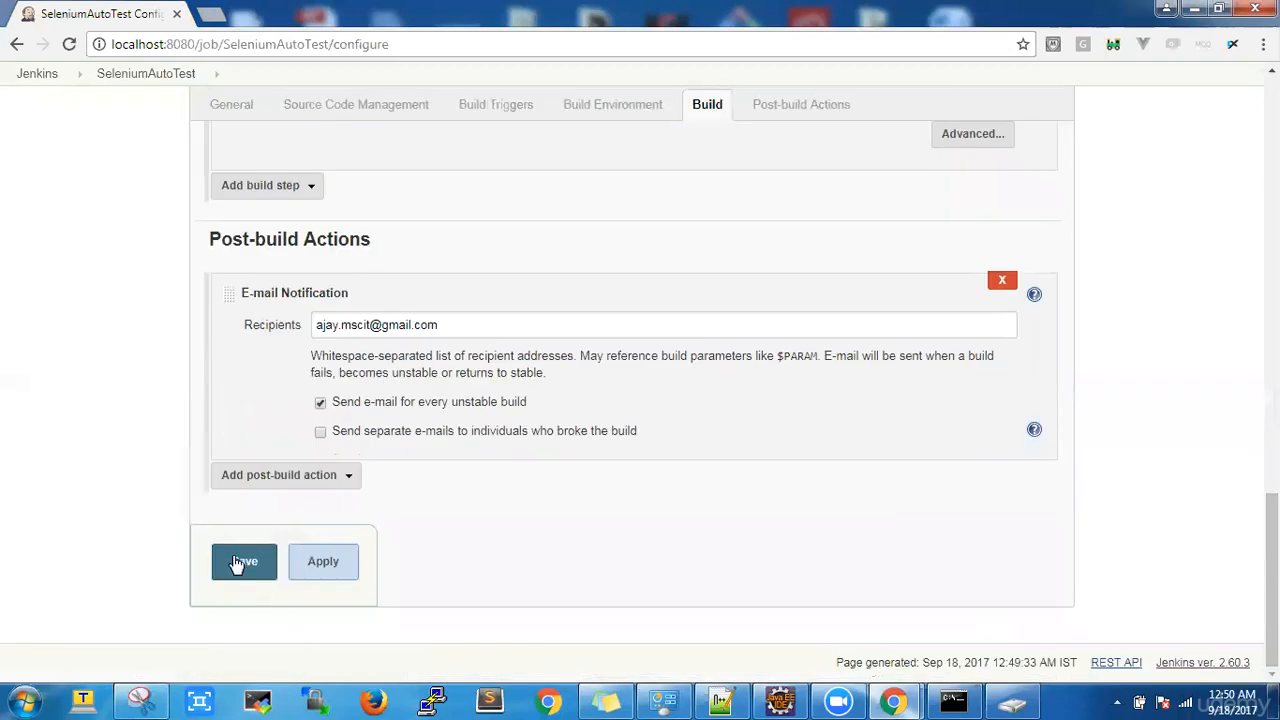
pyautogui.click(320, 576)
pyautogui.click(236, 575)
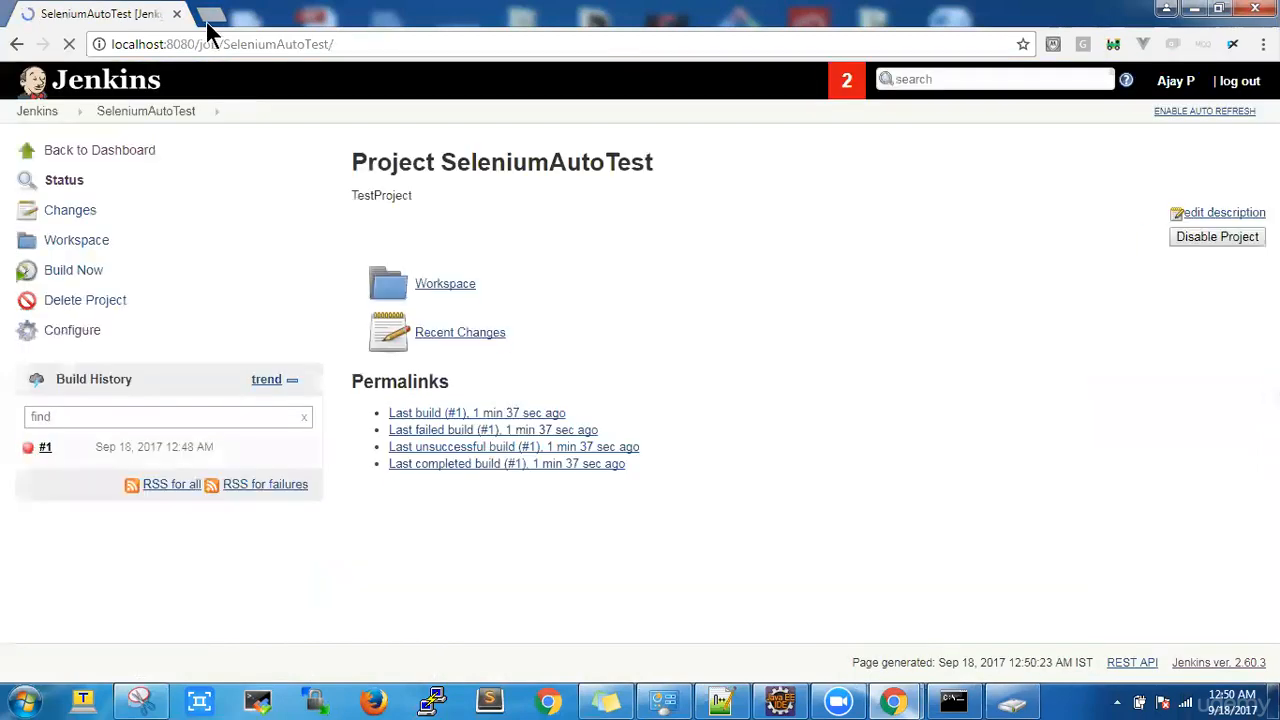
# Step: Load Gmail in a new tab and open the 'Build failed in Jenkins' e-mail
pyautogui.click(208, 14)
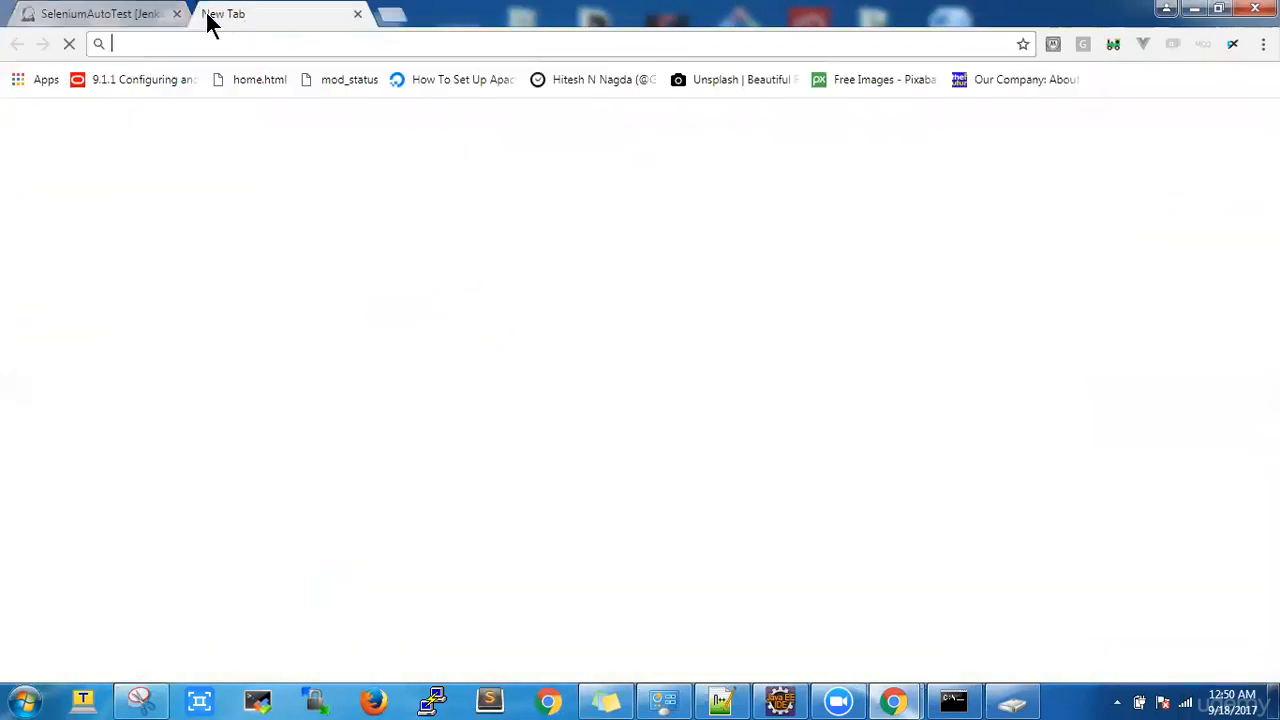
pyautogui.write('gmail.com')
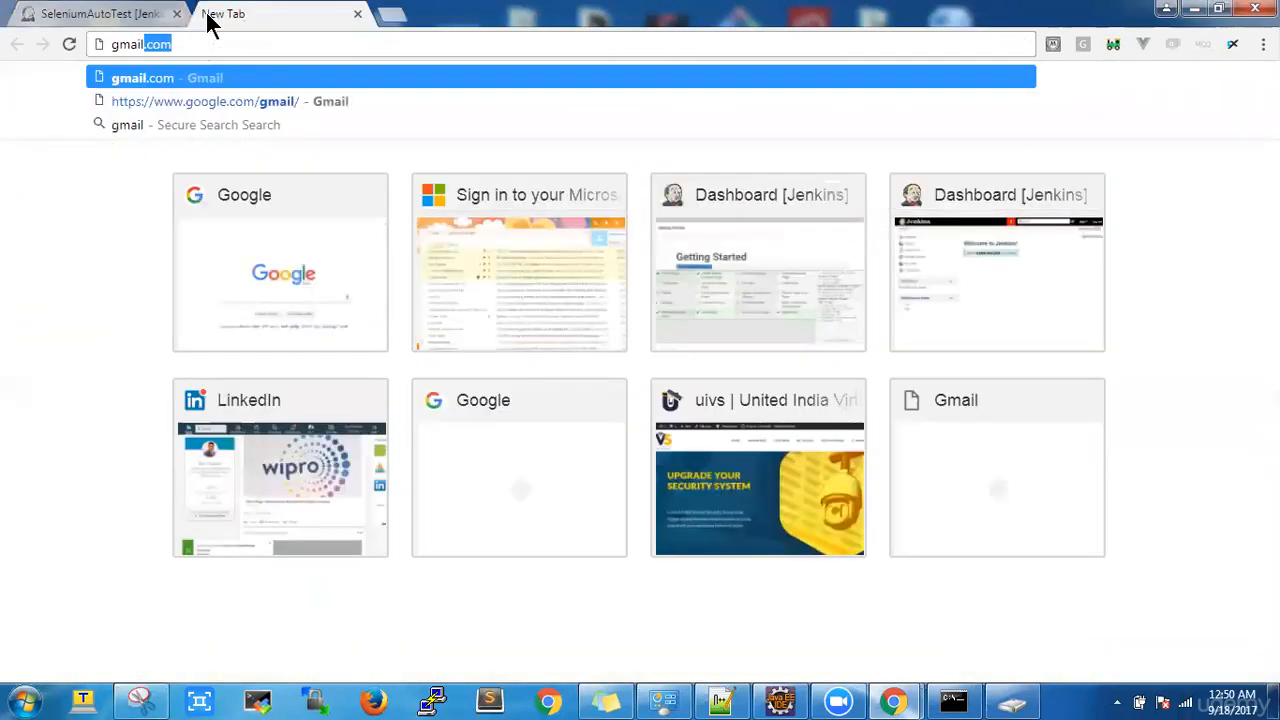
pyautogui.press('Return')
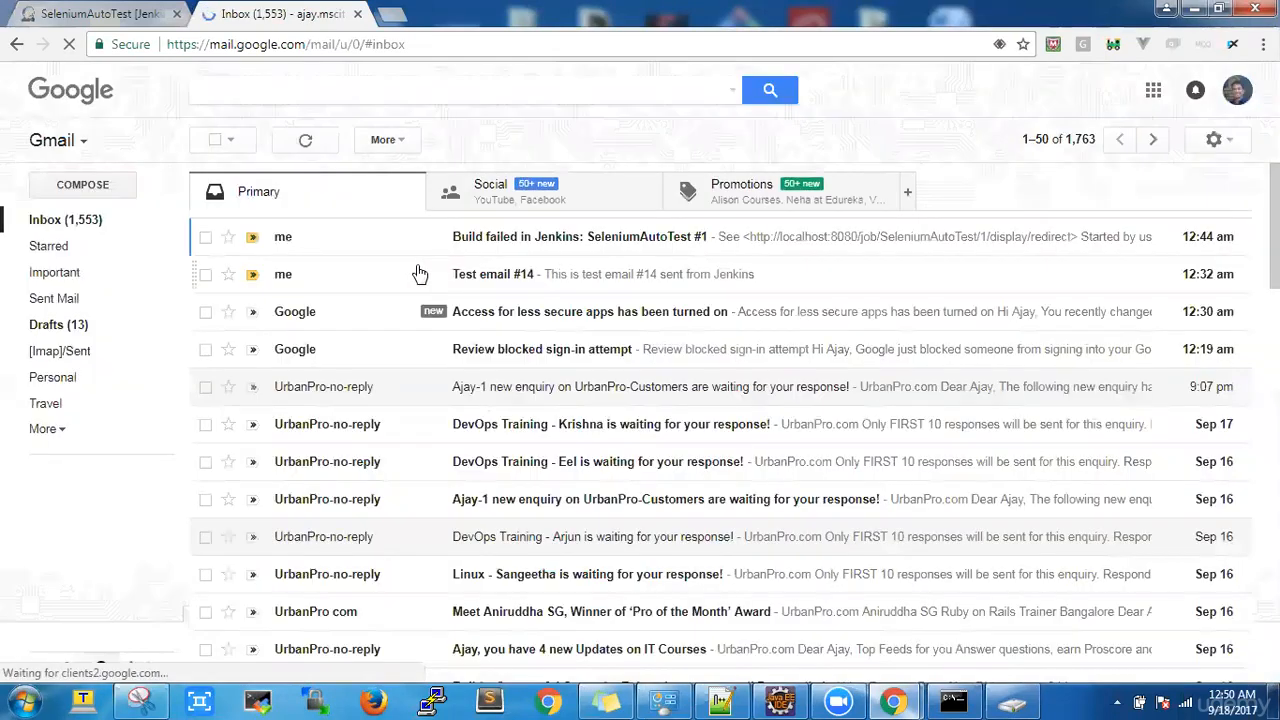
pyautogui.click(490, 285)
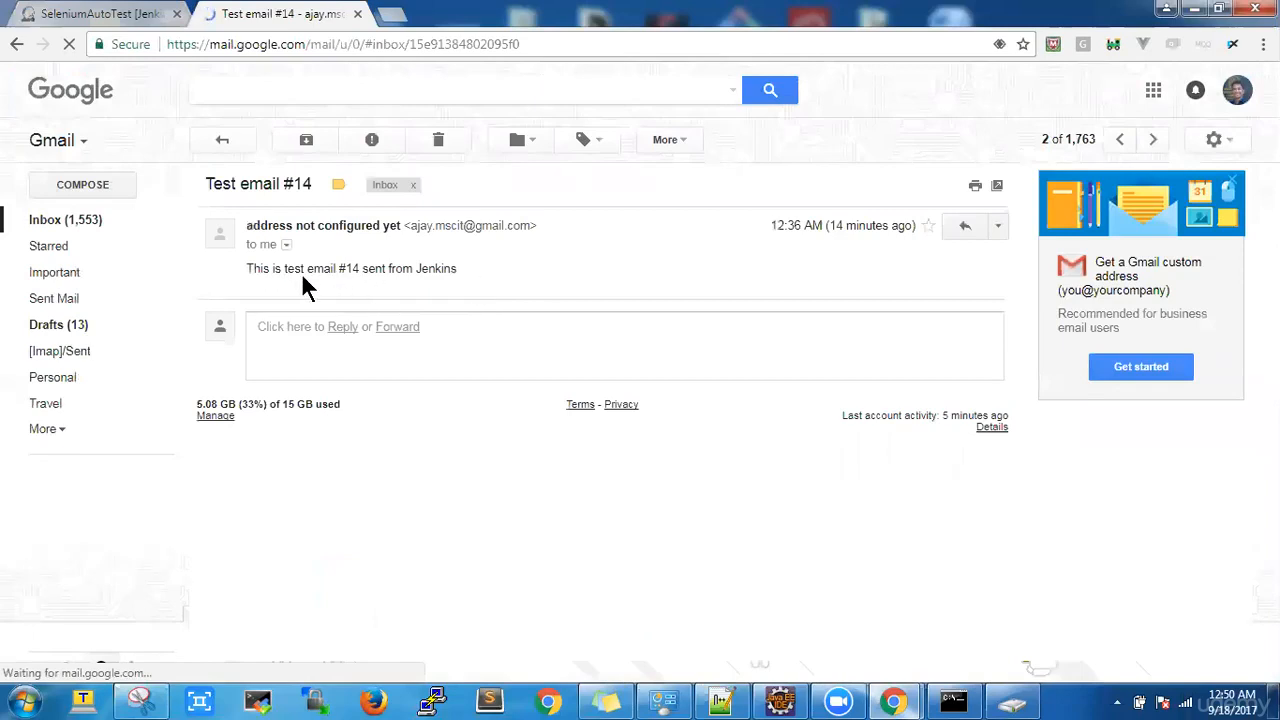
pyautogui.click(70, 221)
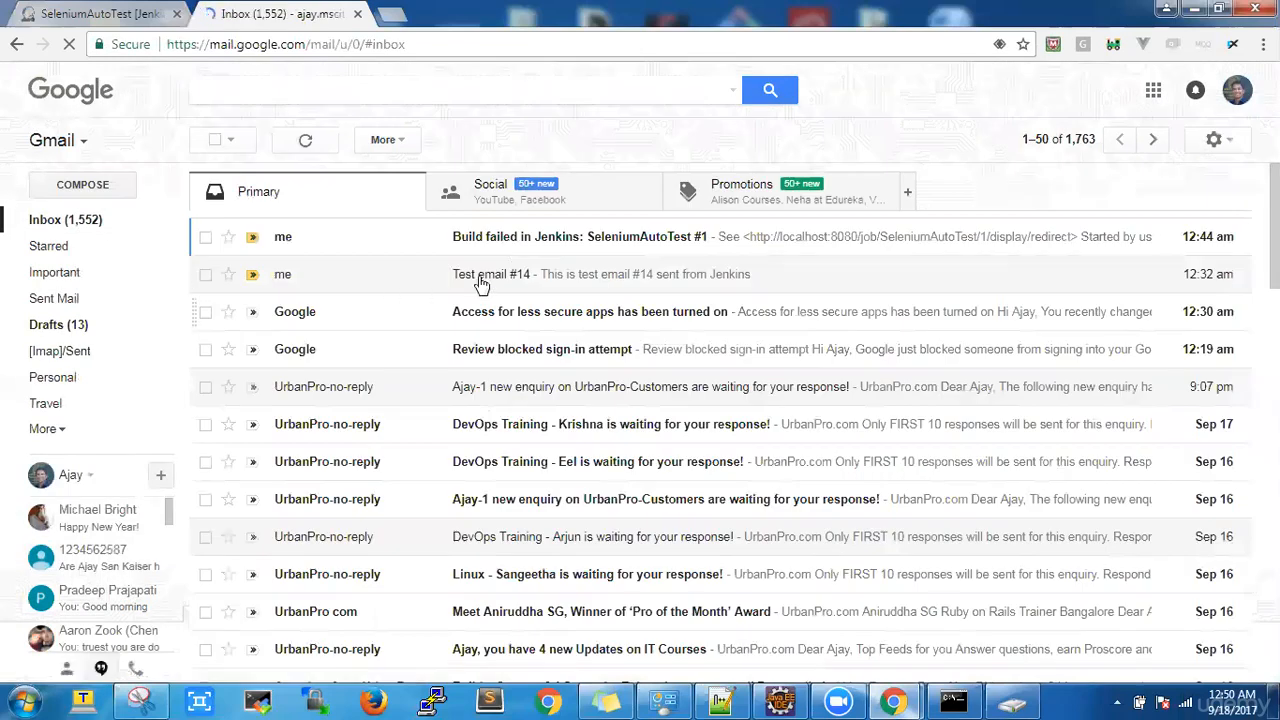
pyautogui.click(541, 239)
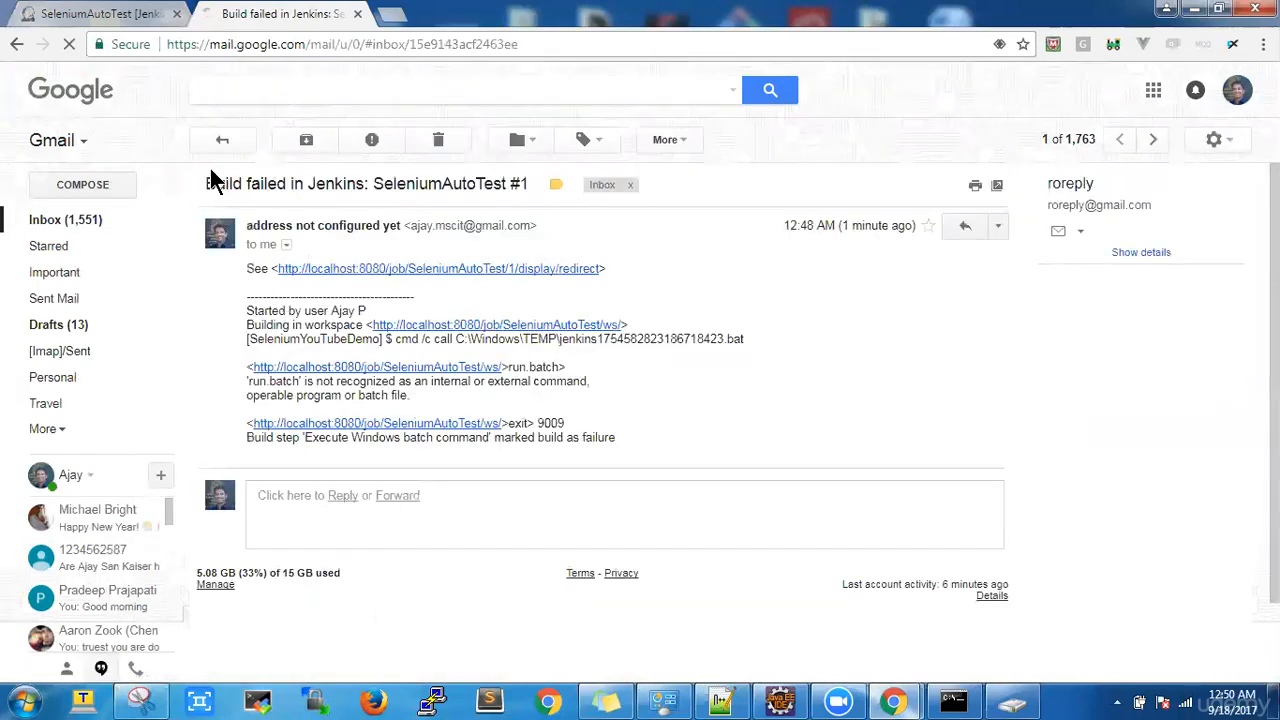
pyautogui.moveTo(200, 180); pyautogui.dragTo(408, 180)
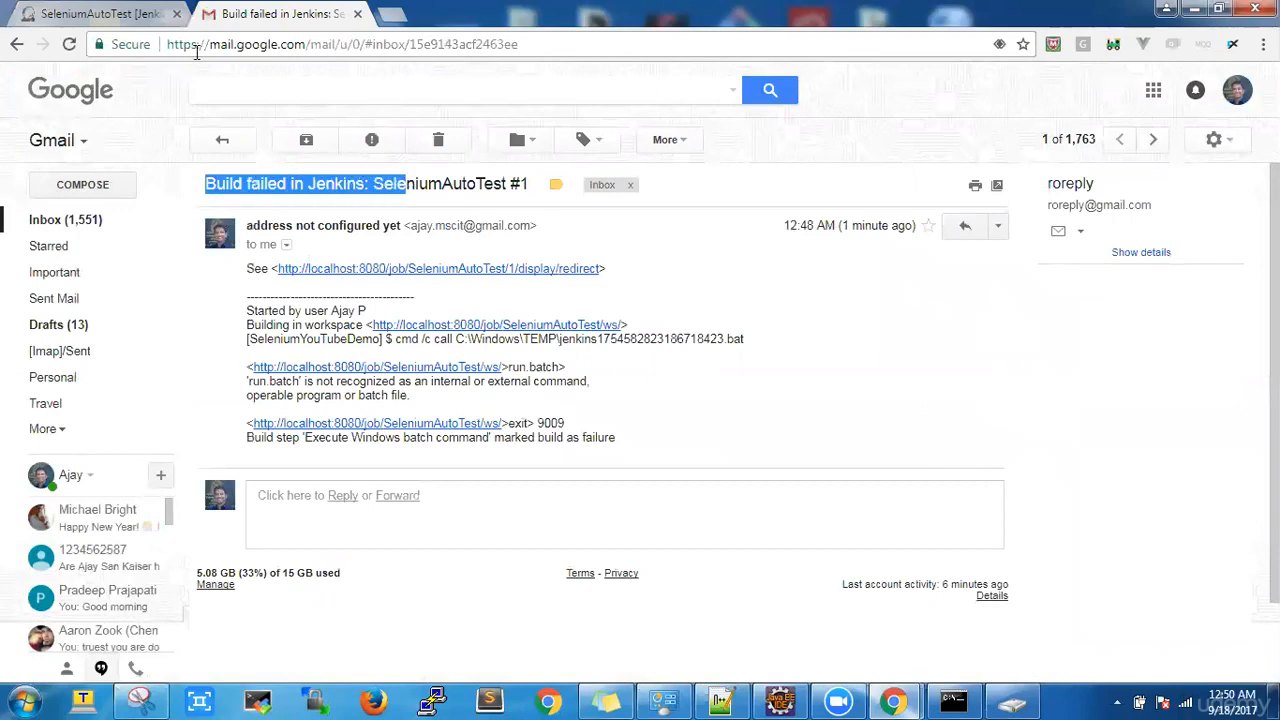
pyautogui.click(49, 219)
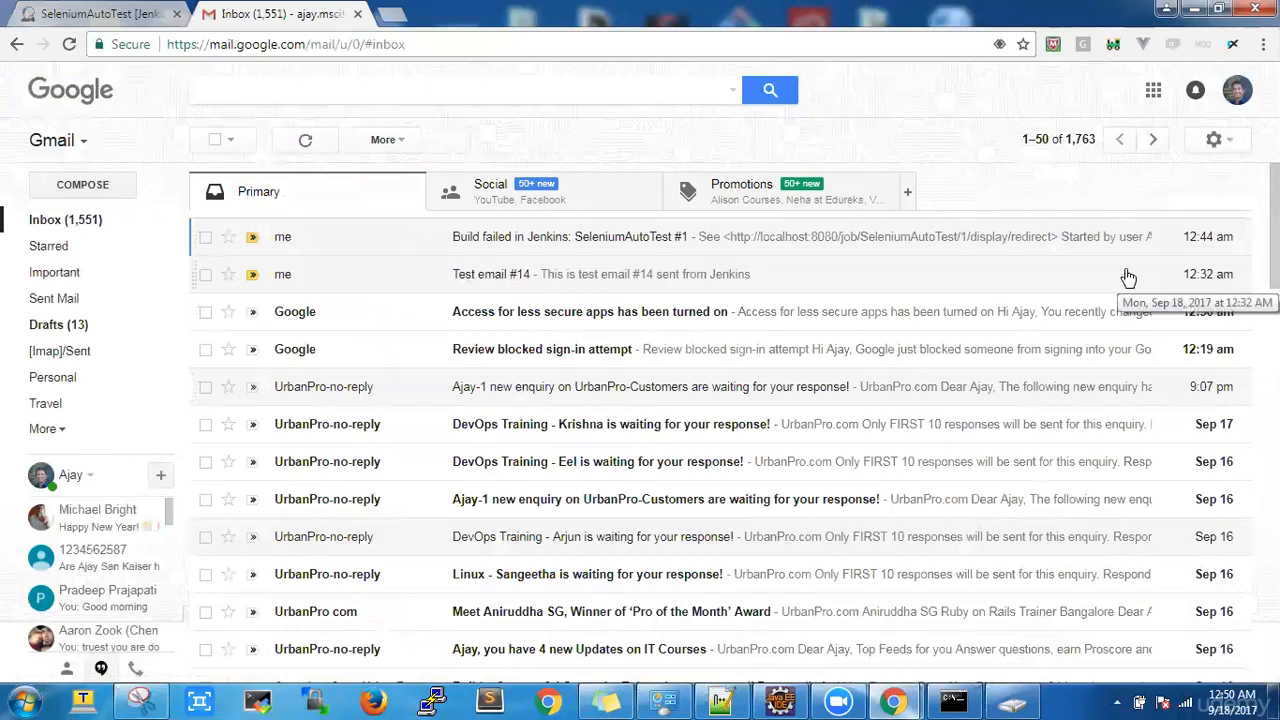
pyautogui.click(1011, 242)
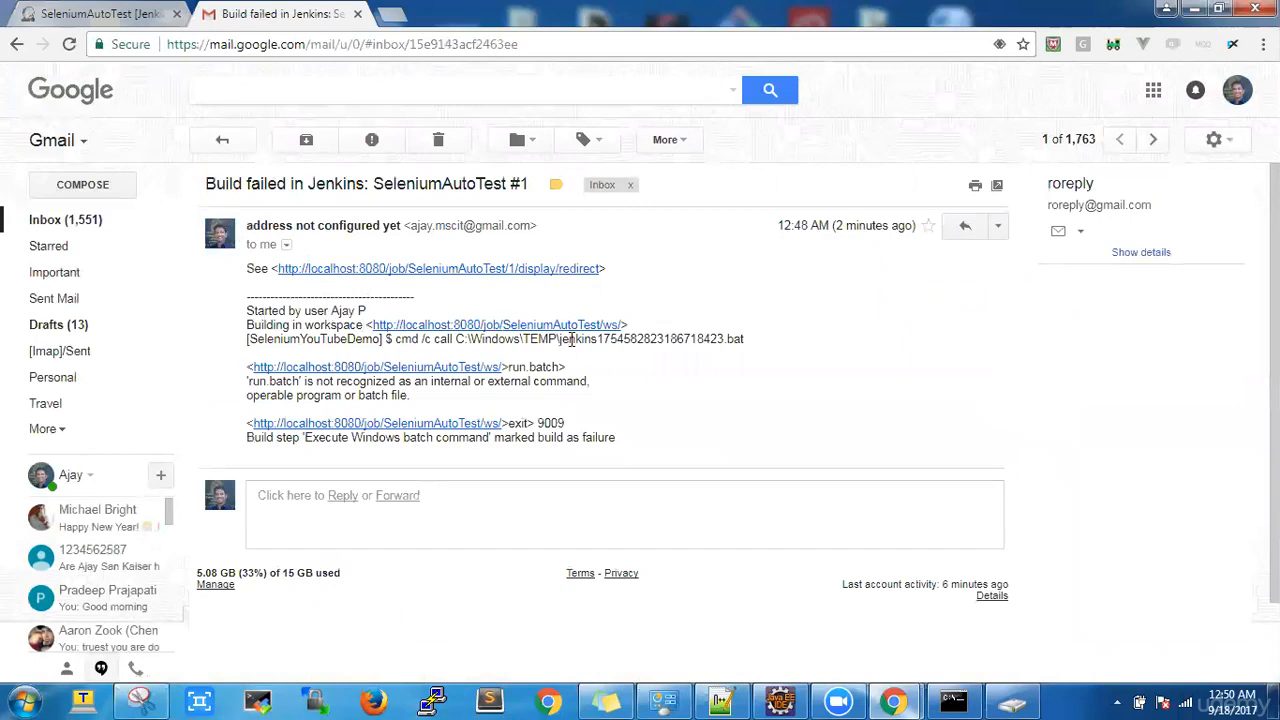
# Step: Highlight the batch call and 'run.batch' not-recognized error in the e-mail, then return to the Jenkins tab
pyautogui.moveTo(393, 339); pyautogui.dragTo(737, 341)
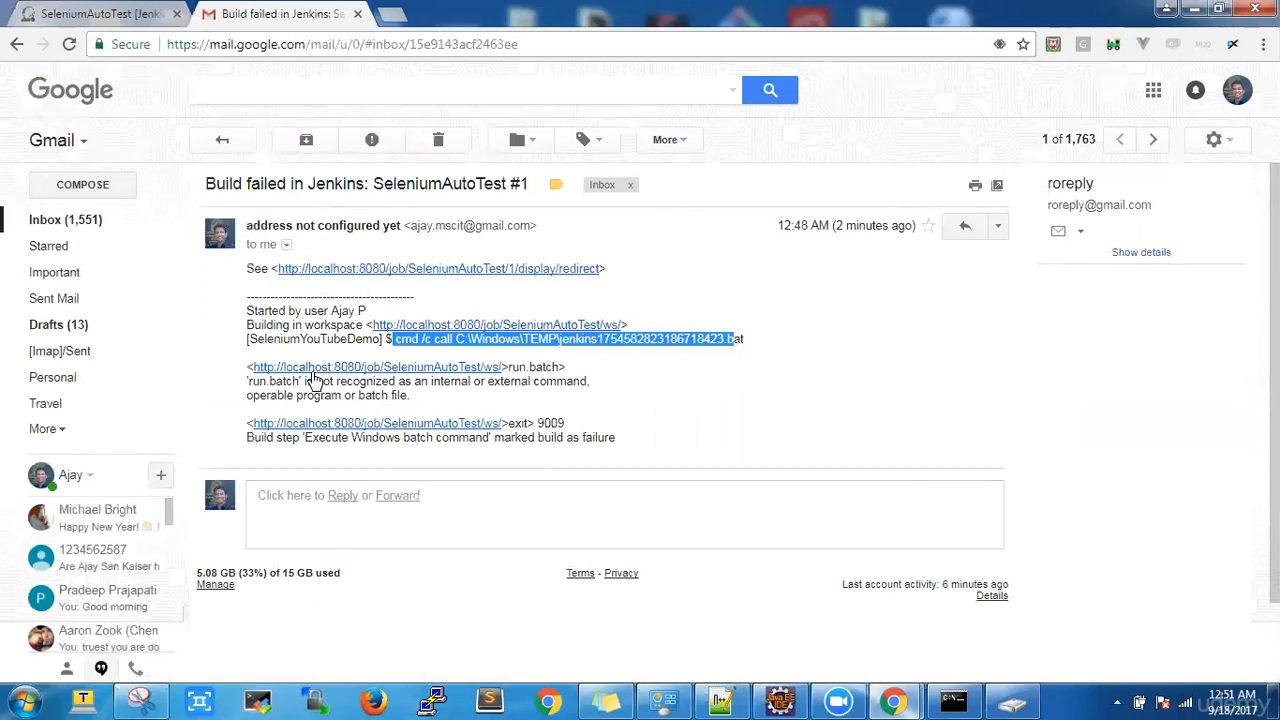
pyautogui.moveTo(252, 381); pyautogui.dragTo(583, 408)
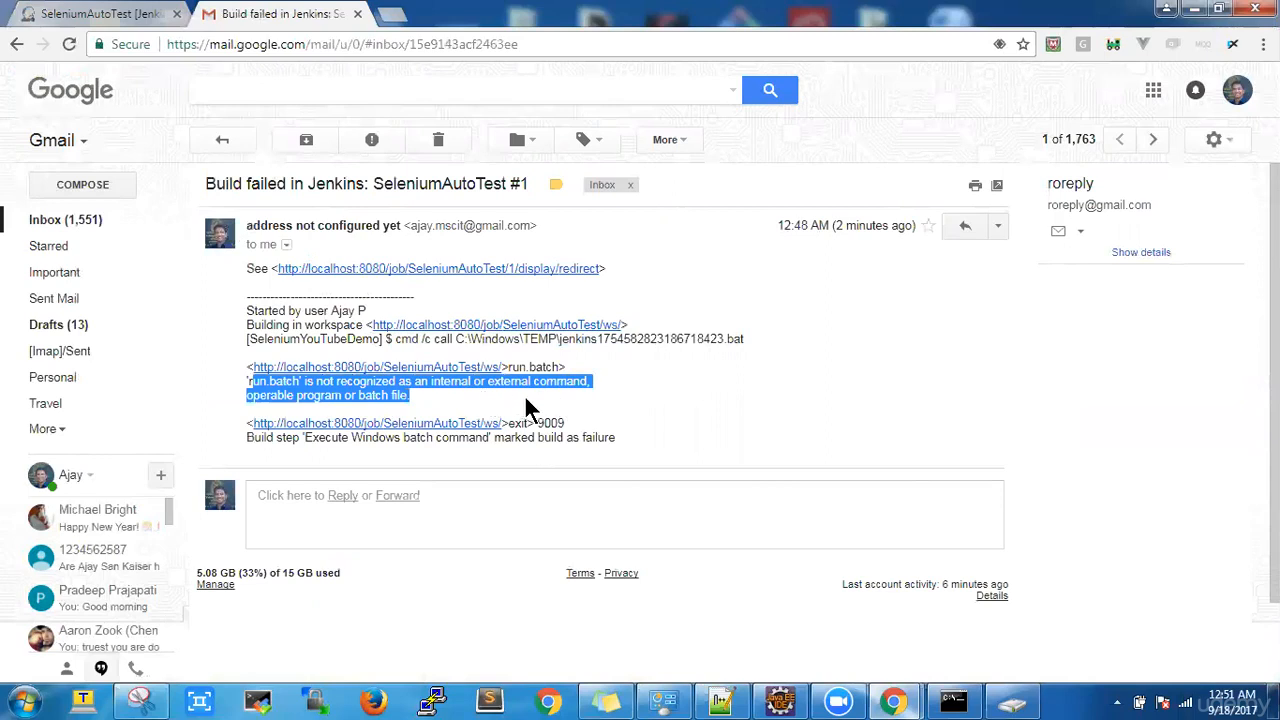
pyautogui.click(412, 395)
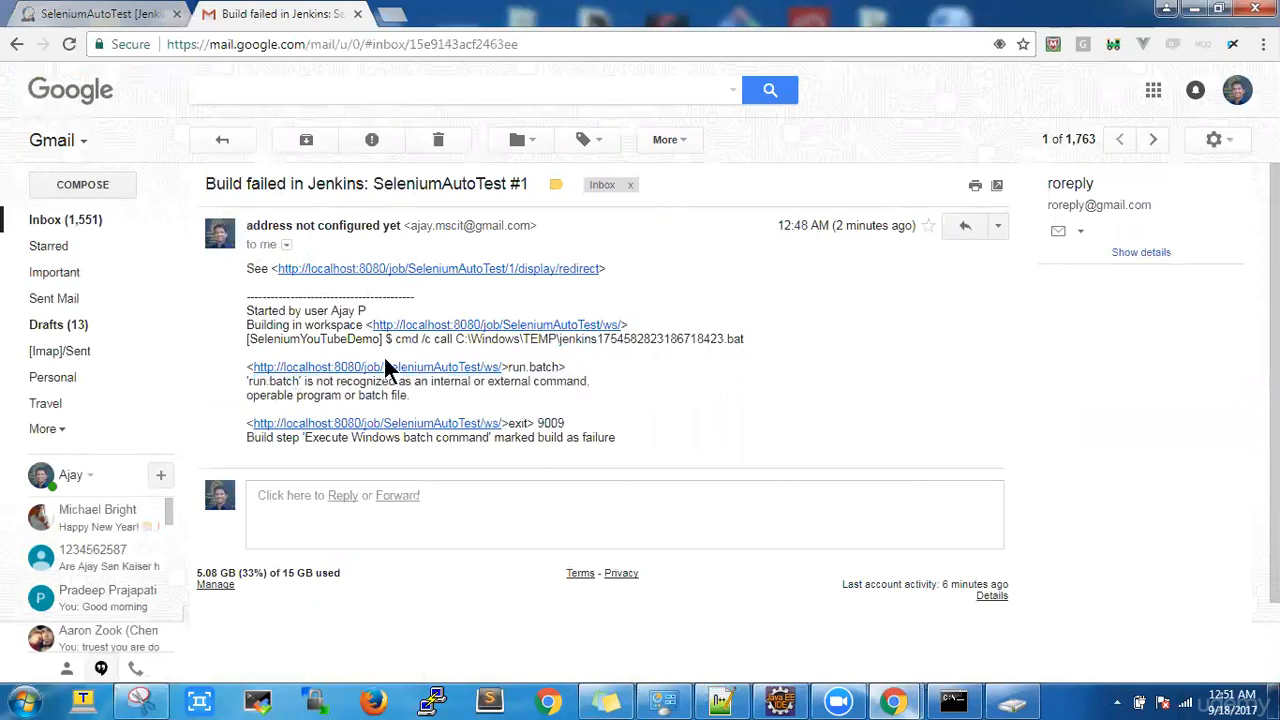
pyautogui.click(112, 13)
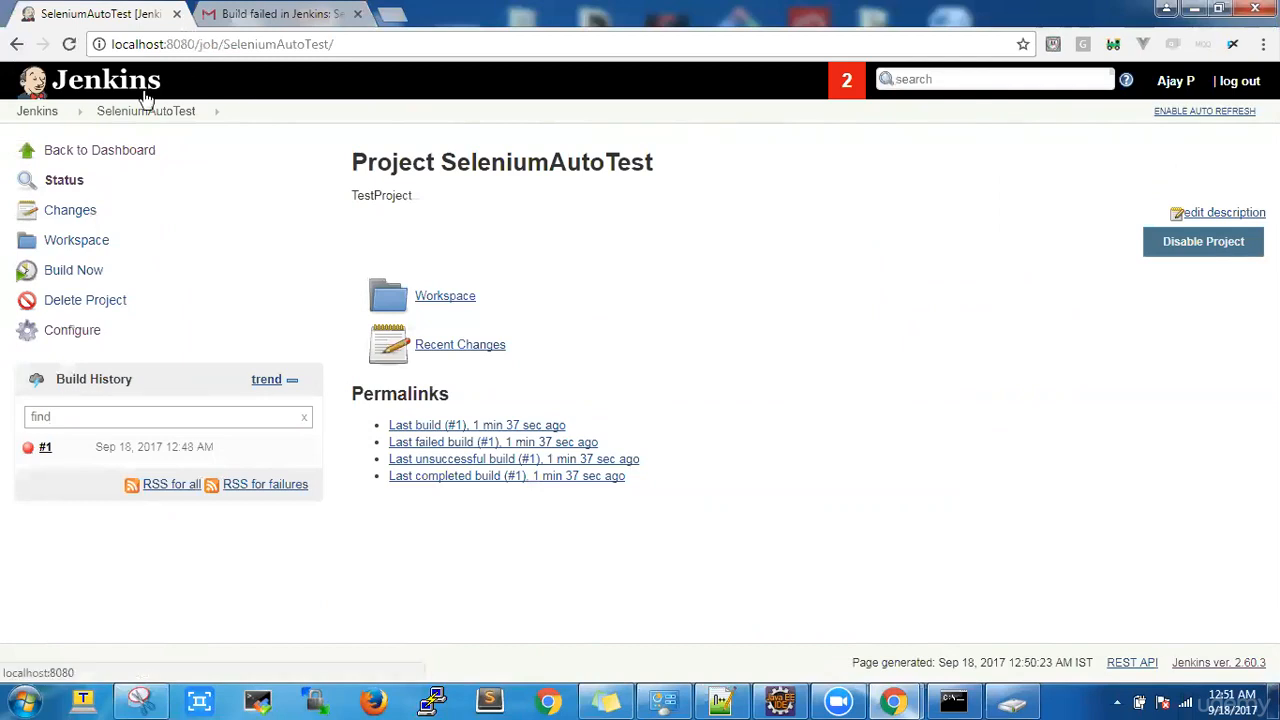
# Step: Schedule build #2 of SeleniumAutoTest and follow its console output to SUCCESS with 0 test failures
pyautogui.click(46, 111)
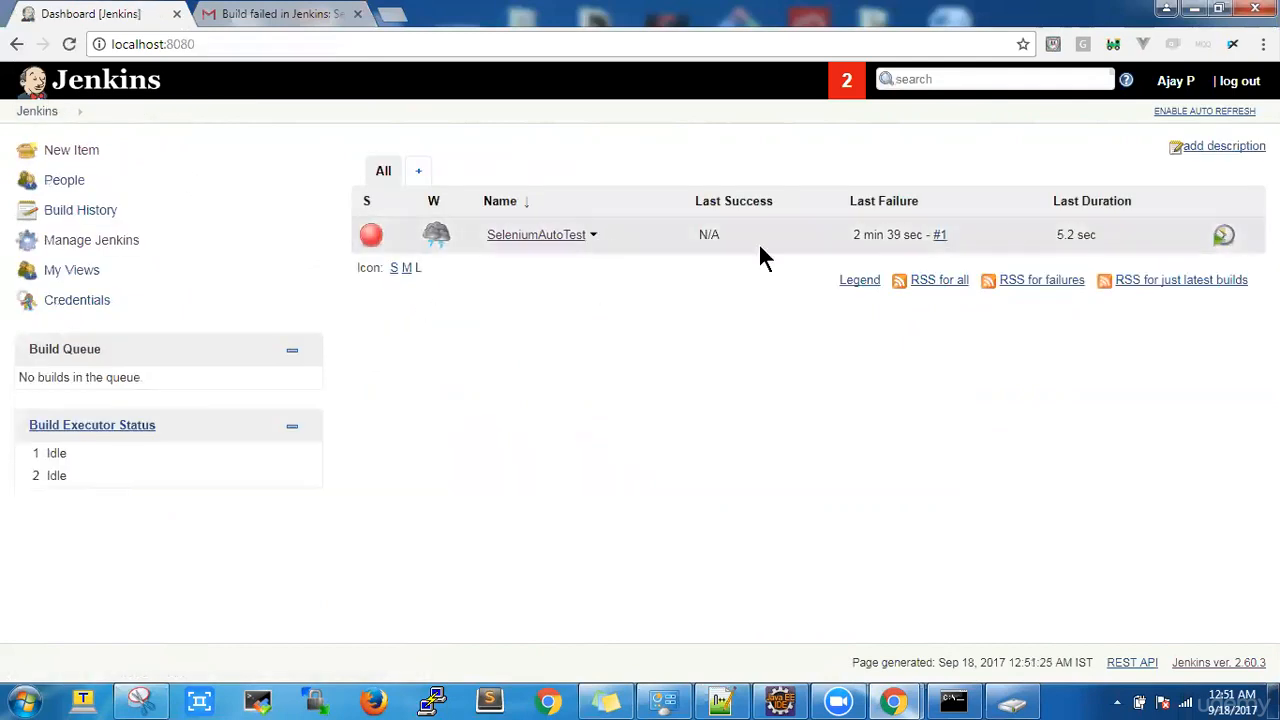
pyautogui.click(1233, 240)
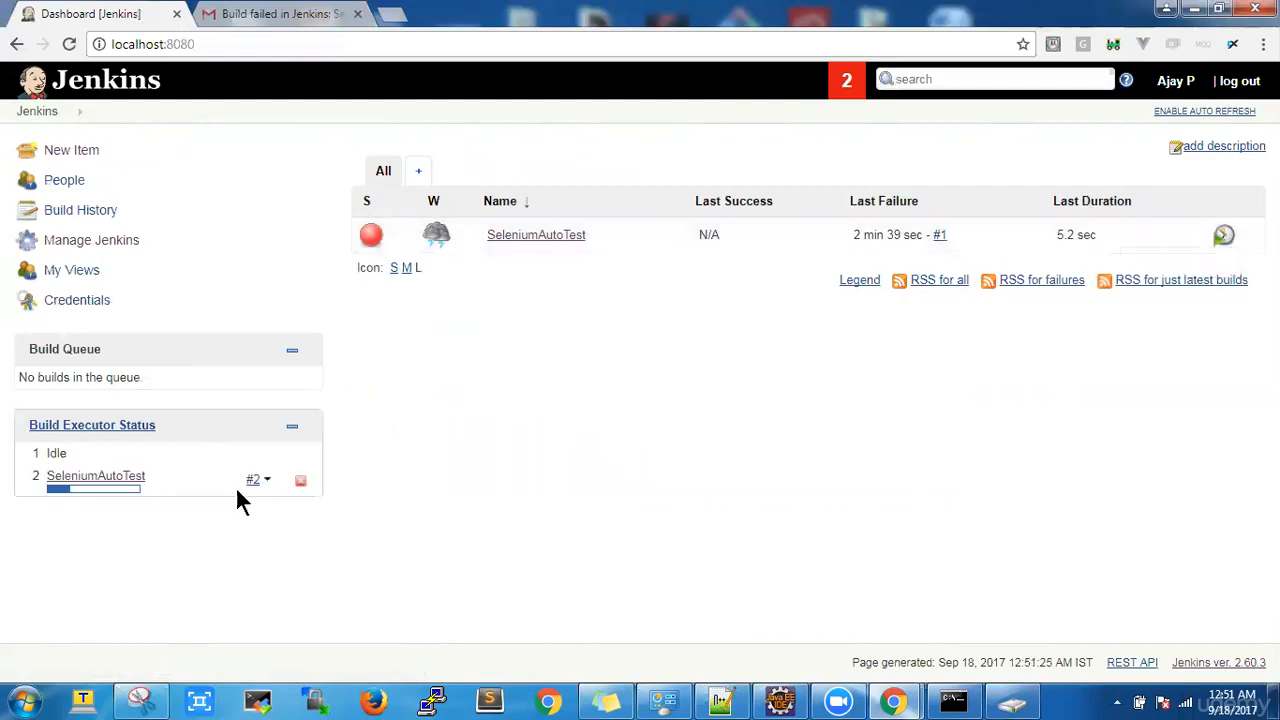
pyautogui.click(272, 480)
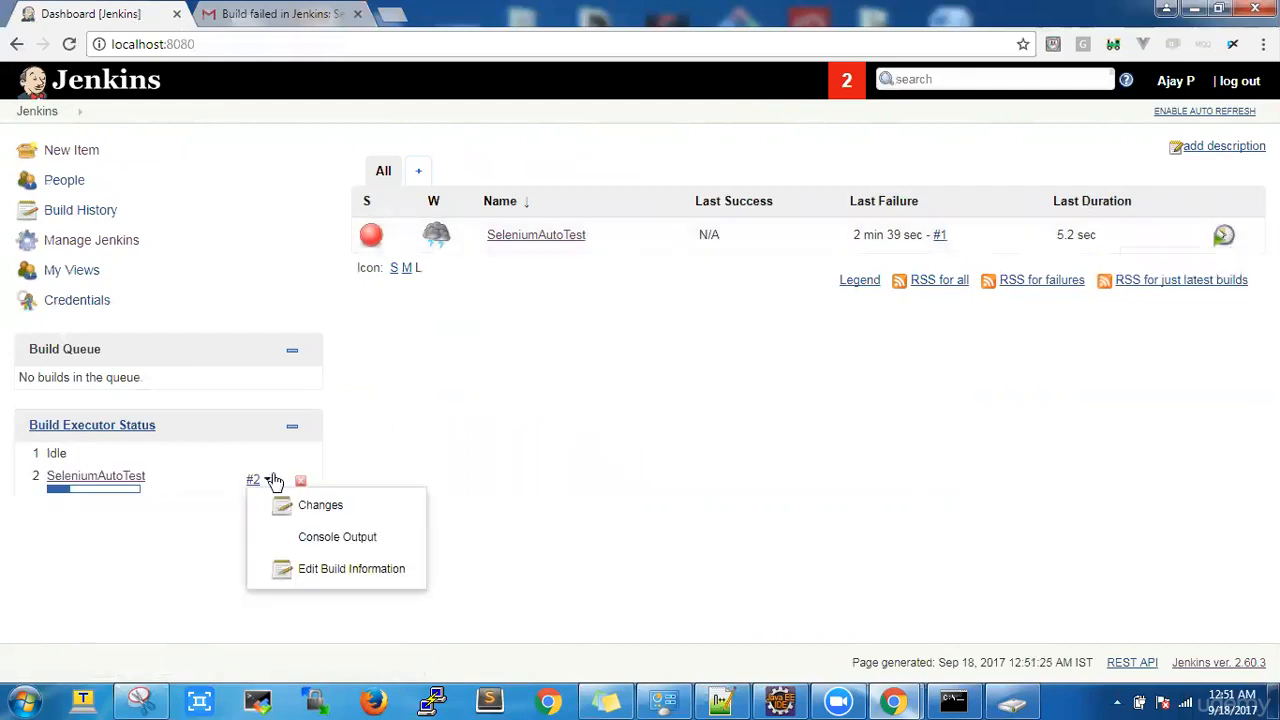
pyautogui.click(304, 540)
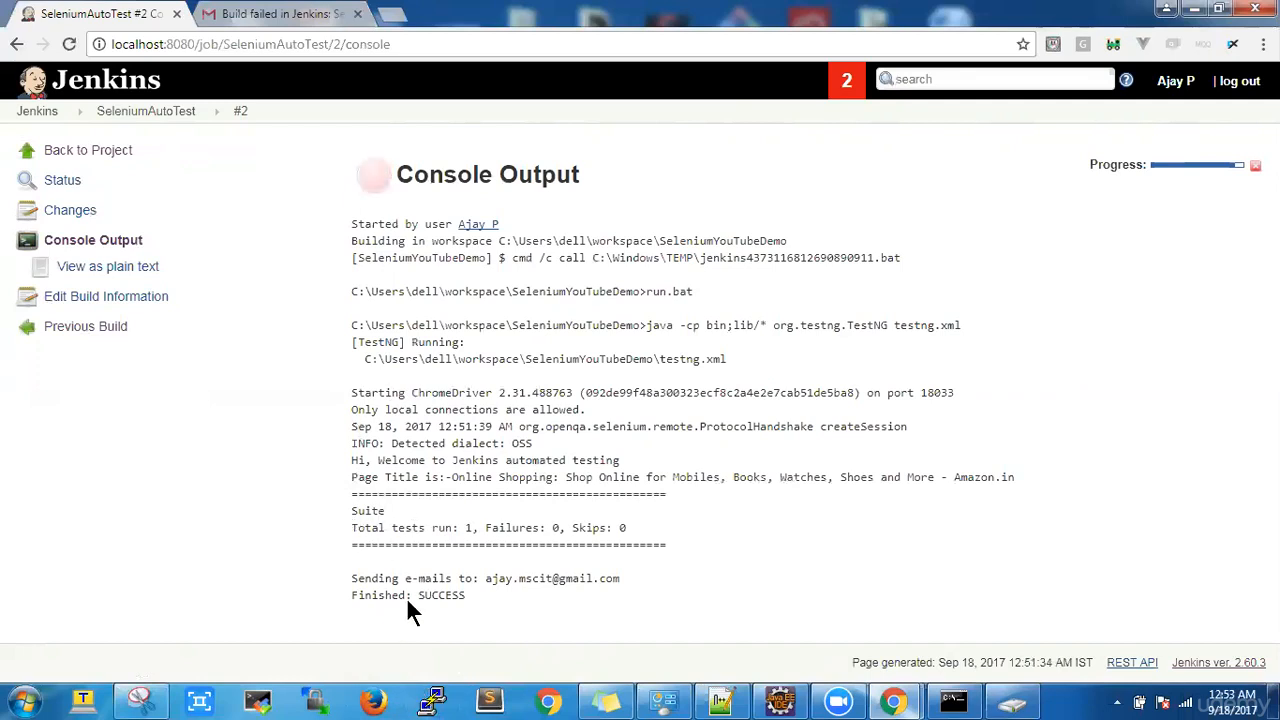
pyautogui.doubleClick(473, 527)
# Step: Read the 'Jenkins build is back to normal' e-mail for build #2, then return to the Jenkins console tab
pyautogui.click(285, 13)
pyautogui.click(91, 220)
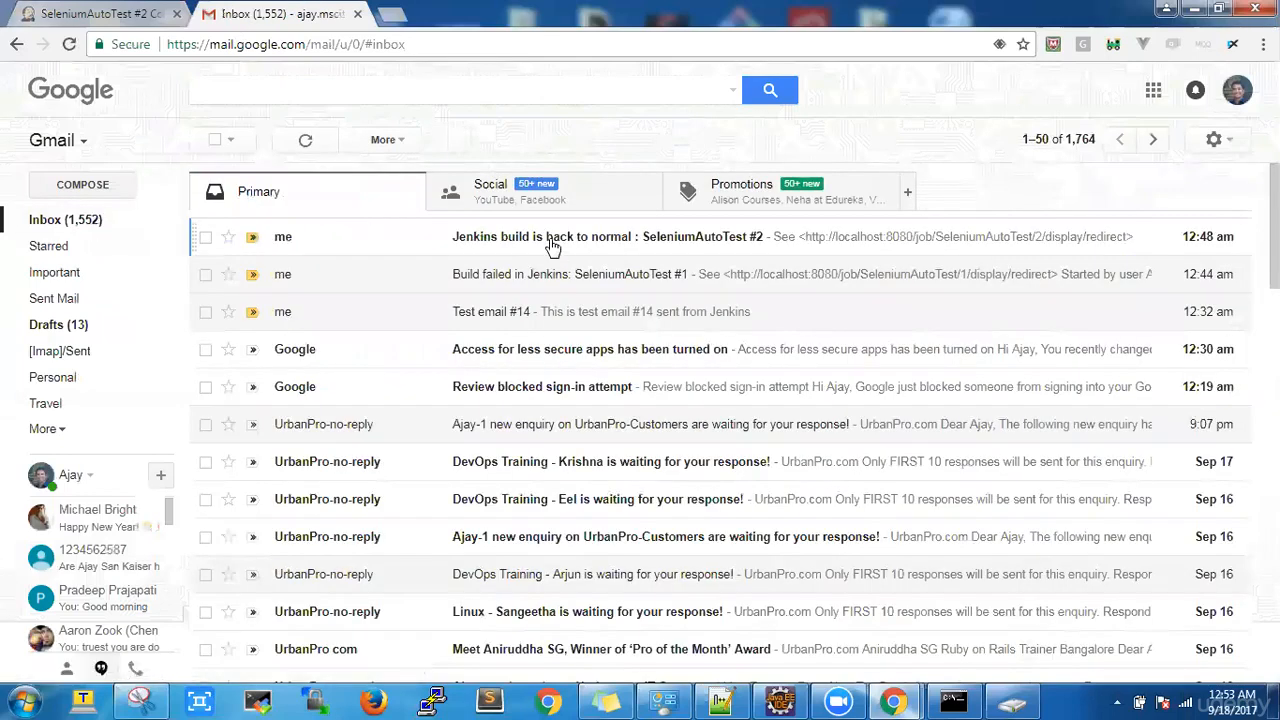
pyautogui.click(548, 240)
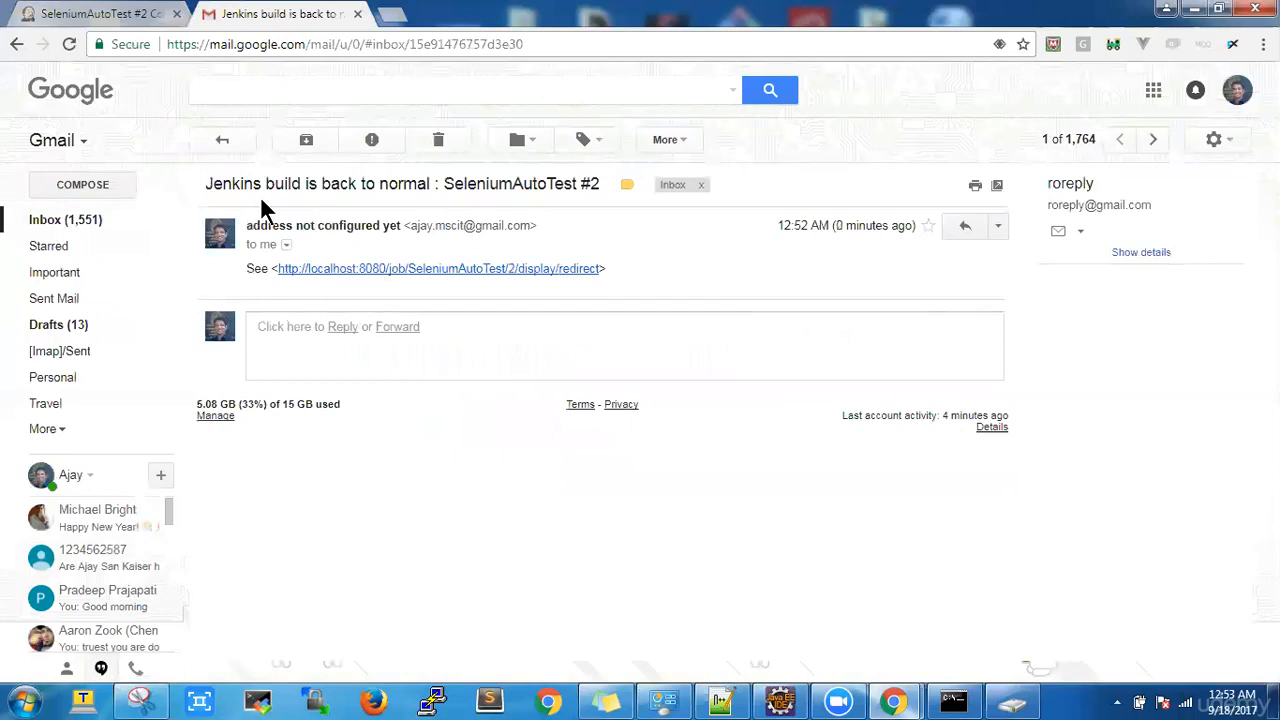
pyautogui.click(58, 225)
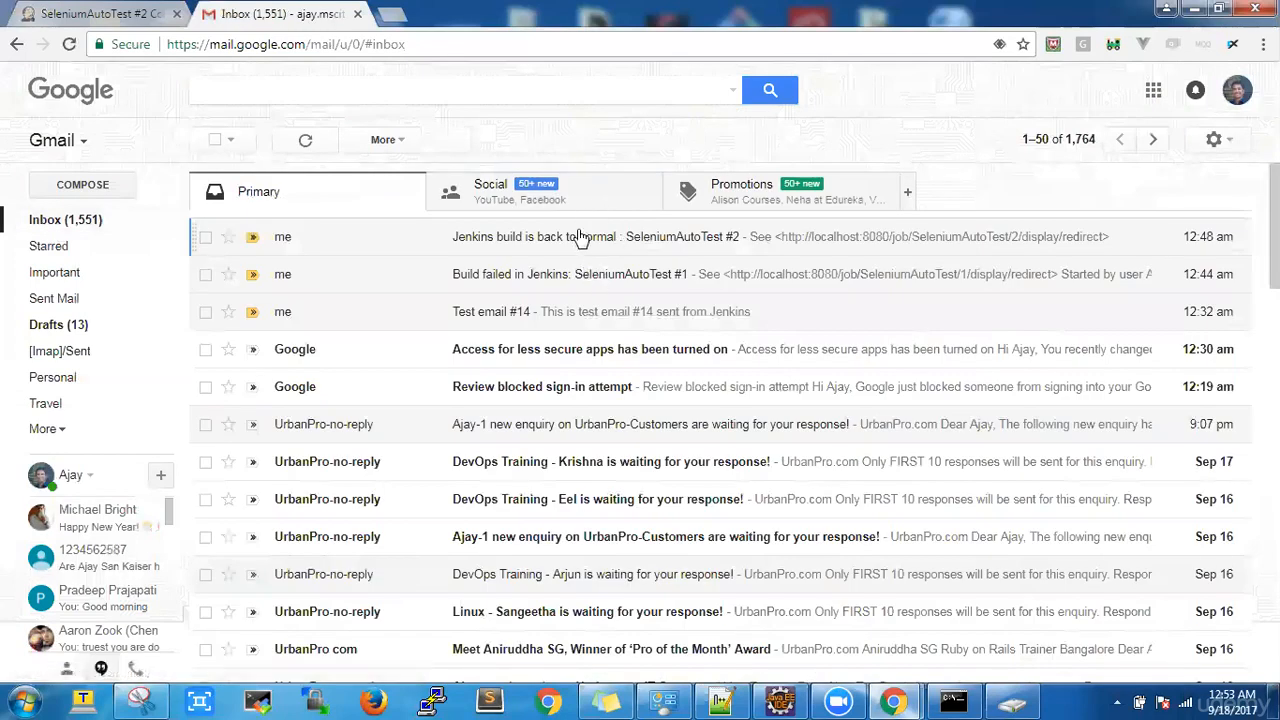
pyautogui.click(100, 14)
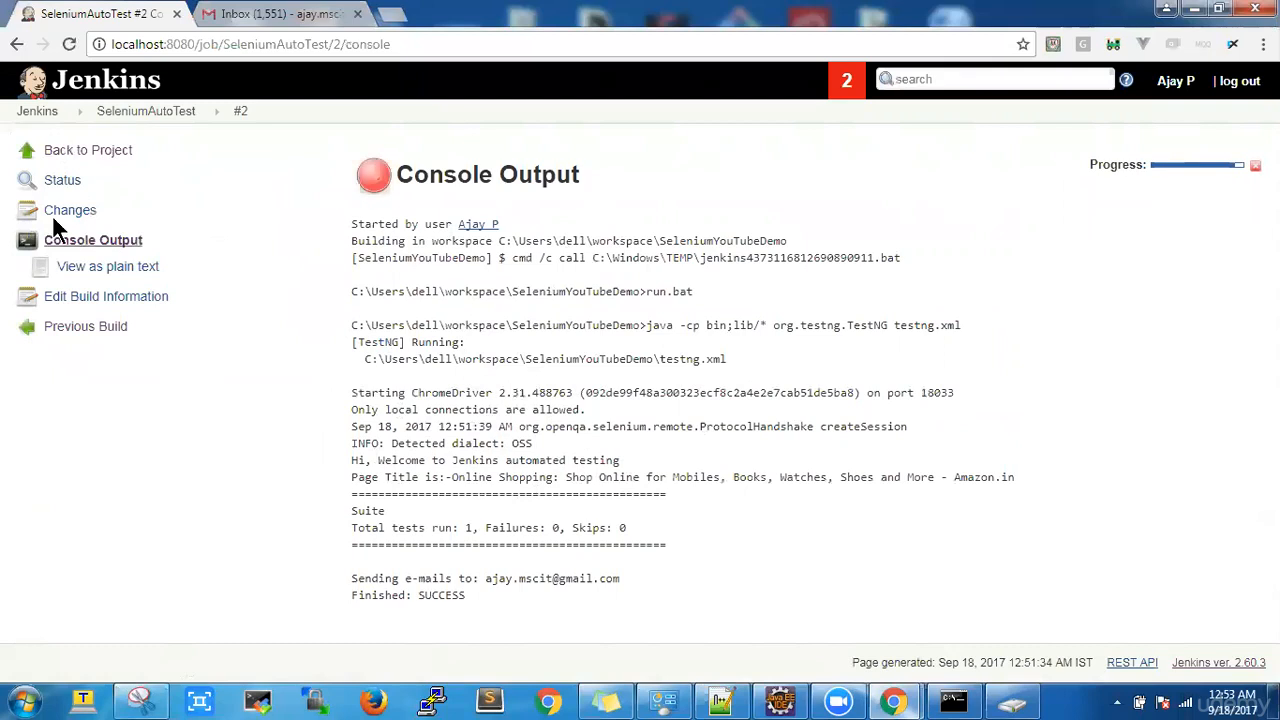
# Step: Go from the dashboard through Manage Jenkins to the Configure System page
pyautogui.click(64, 90)
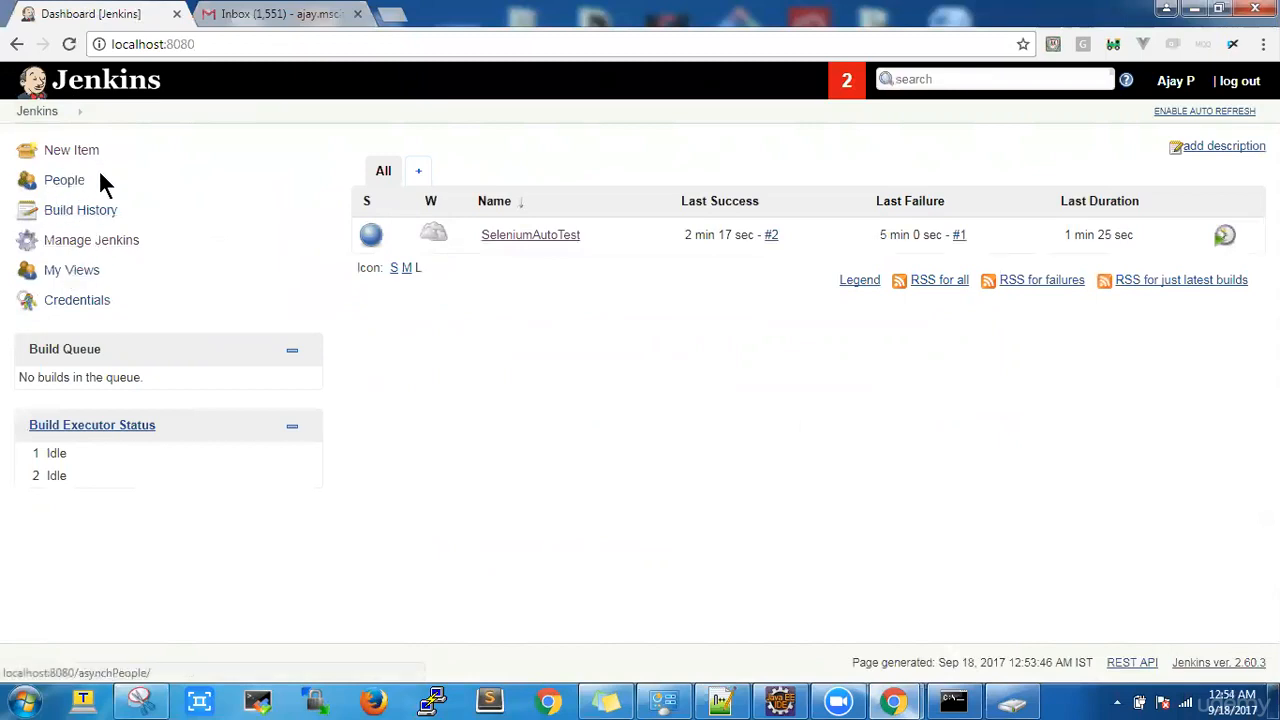
pyautogui.click(65, 114)
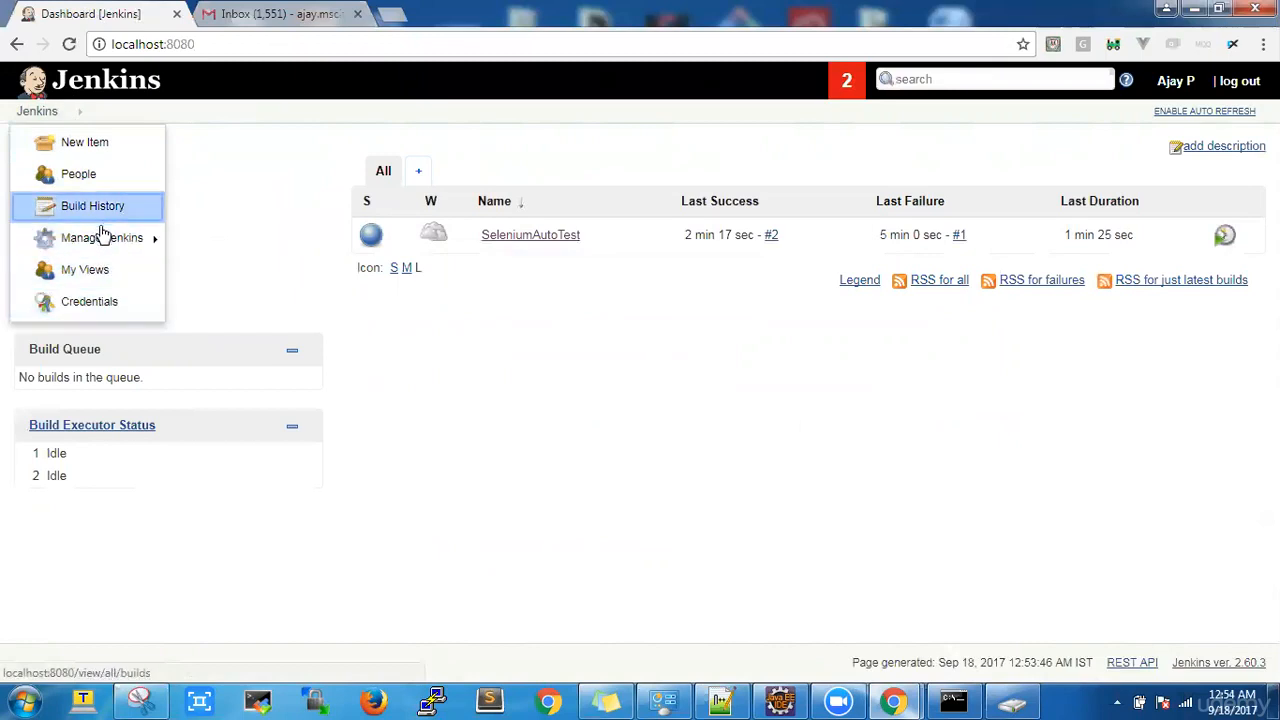
pyautogui.moveTo(103, 237)
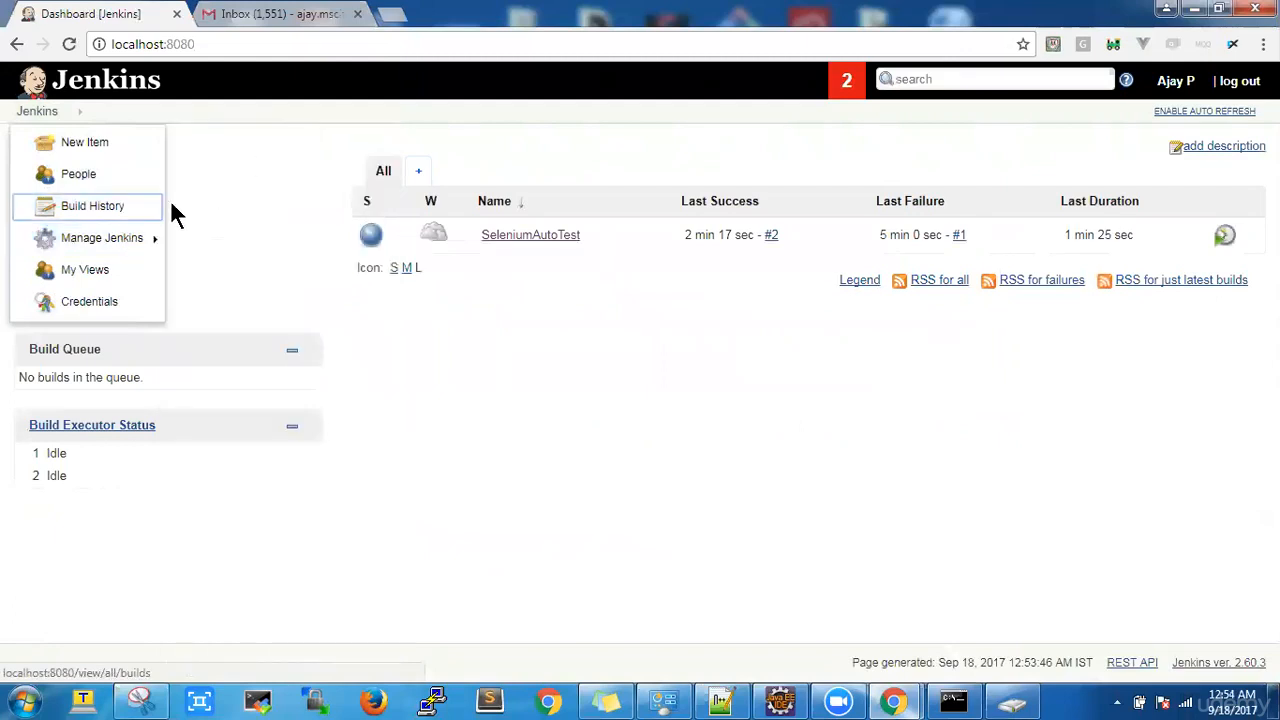
pyautogui.click(268, 143)
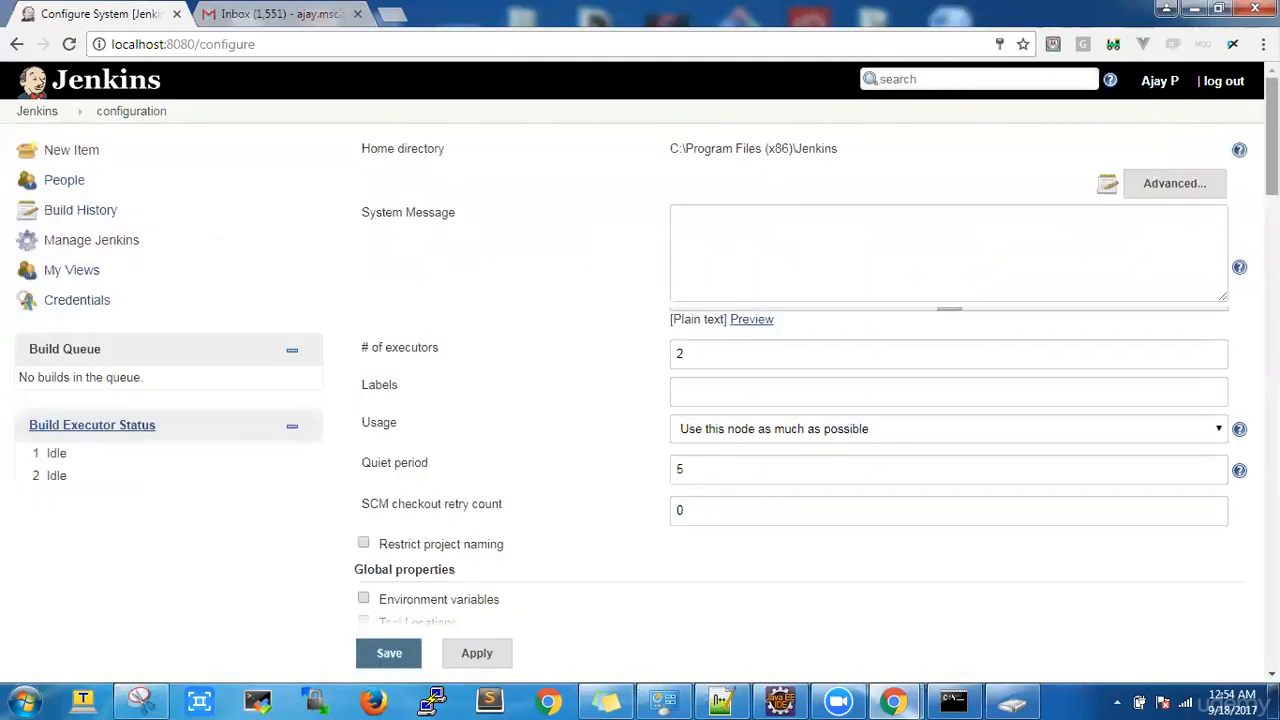
# Step: Expand E-mail Notification's advanced fields and check smtp.gmail.com, SMTP authentication, SSL, port 465 and UTF-8
pyautogui.scroll(-2, 1268, 150)
pyautogui.scroll(-20, 800, 380)
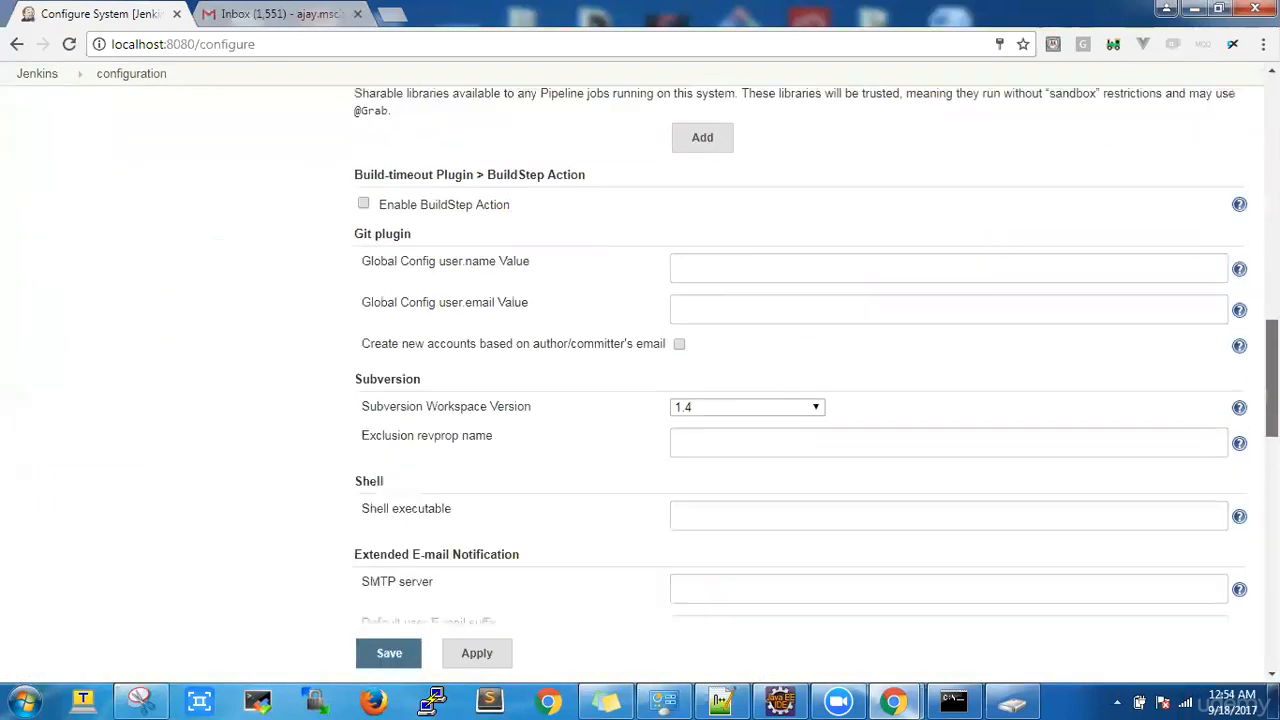
pyautogui.scroll(-1, 800, 380)
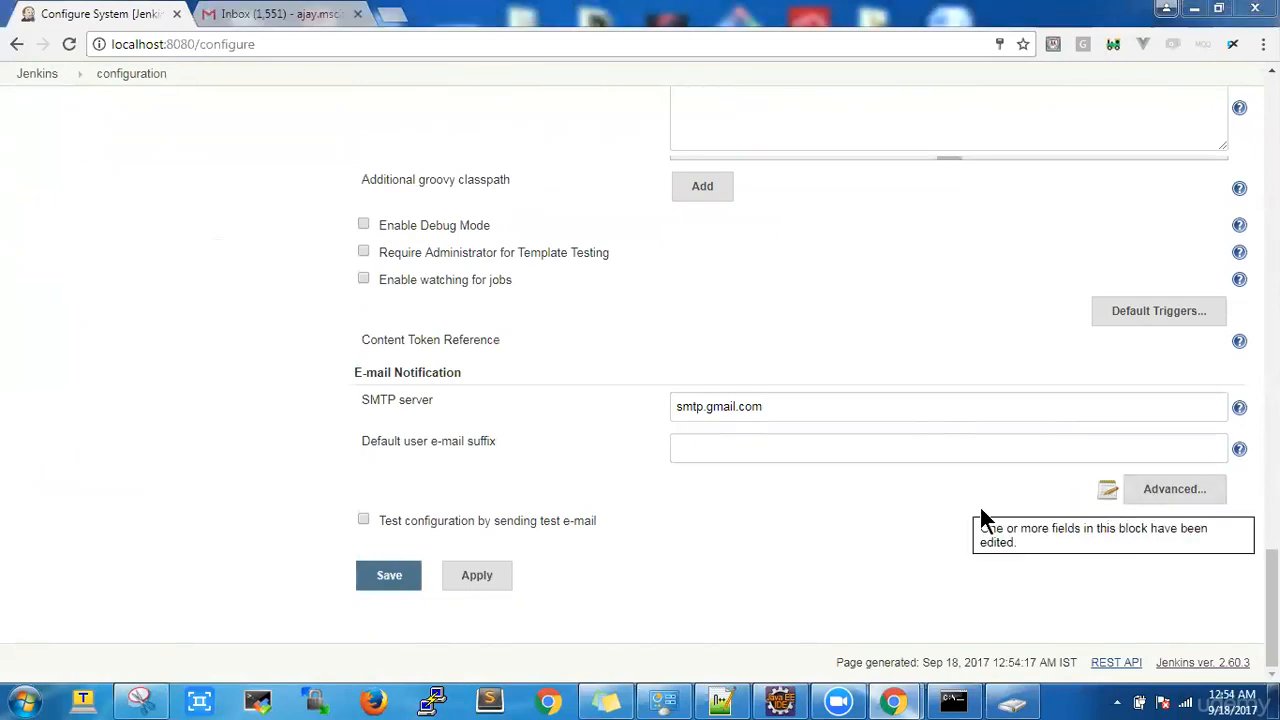
pyautogui.click(1156, 493)
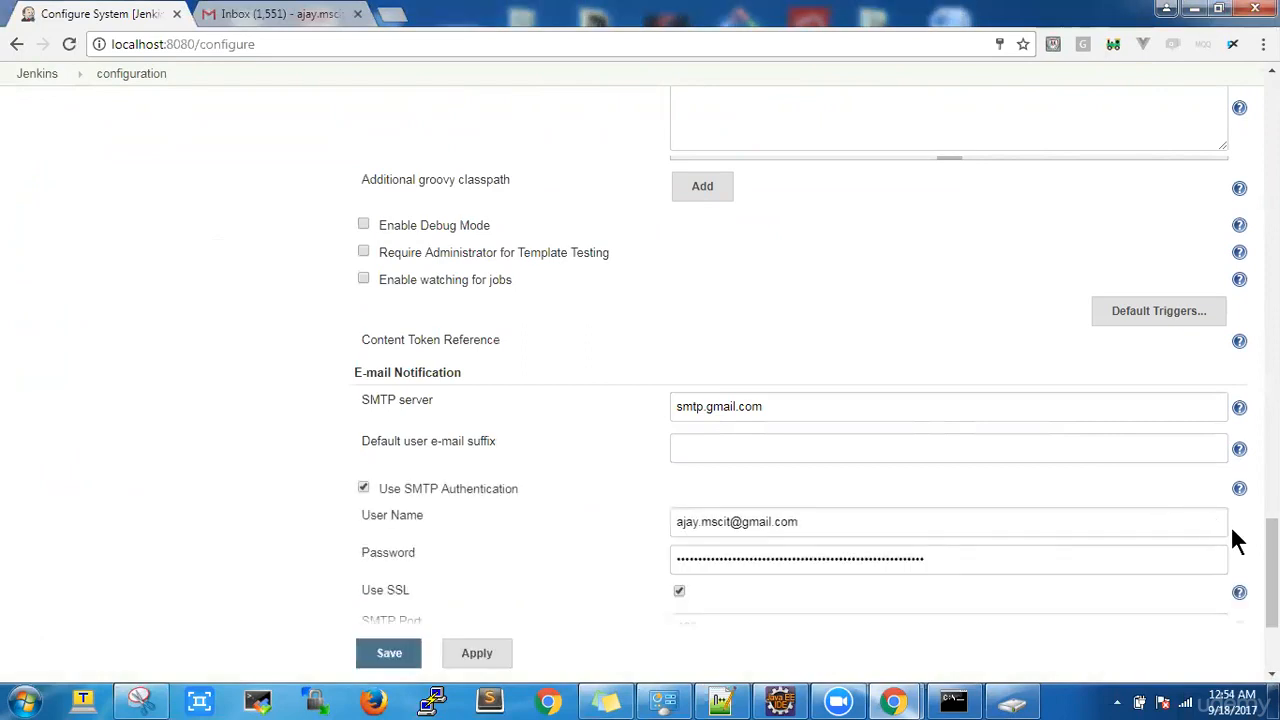
pyautogui.click(785, 410)
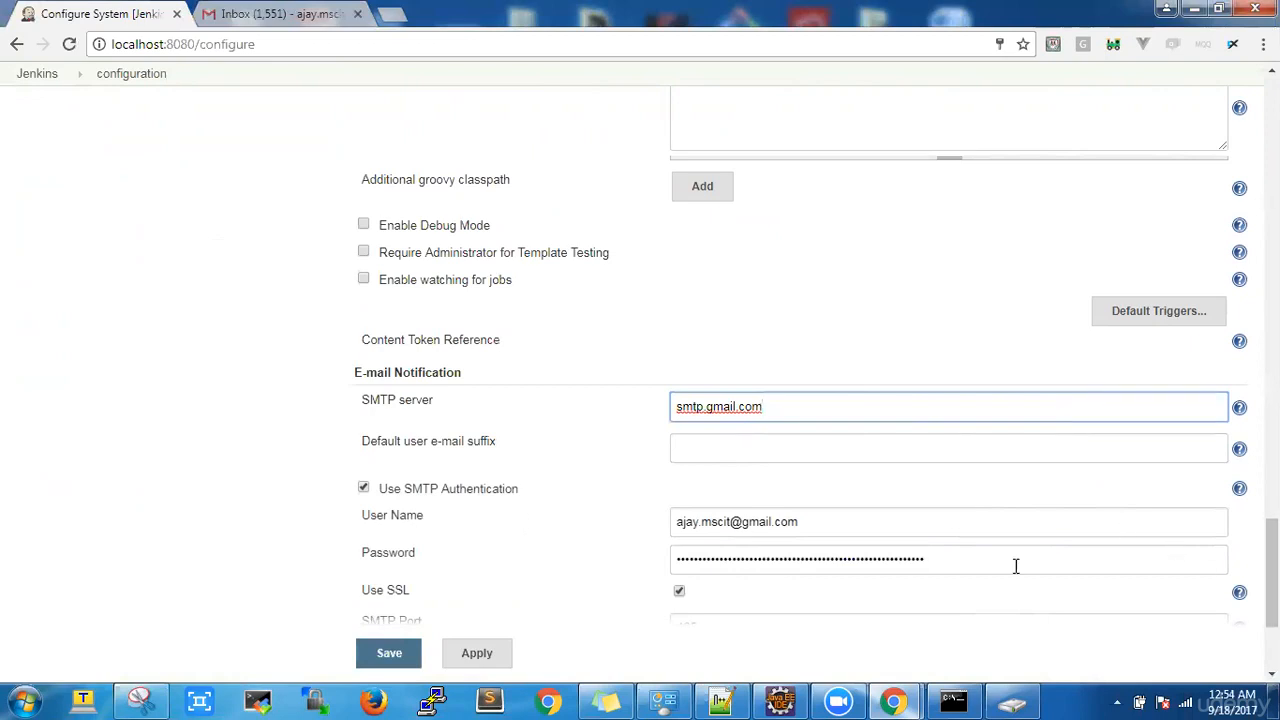
pyautogui.scroll(-2, 686, 331)
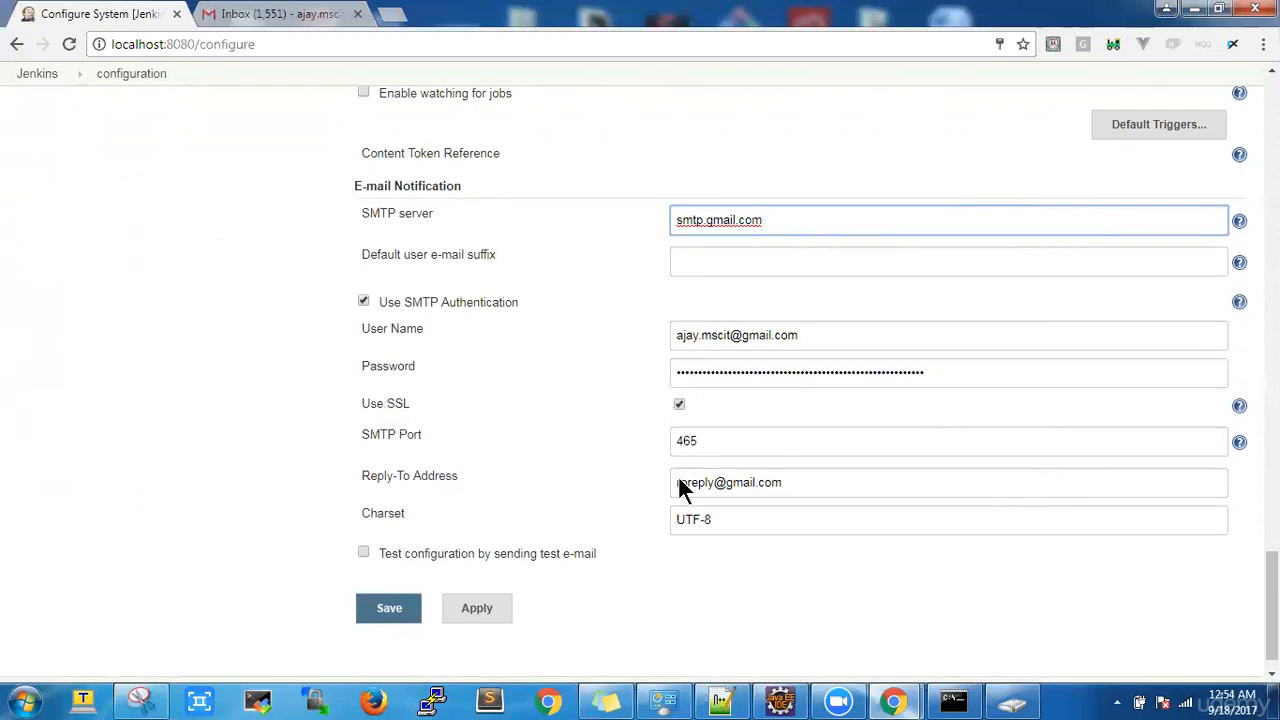
pyautogui.click(700, 442)
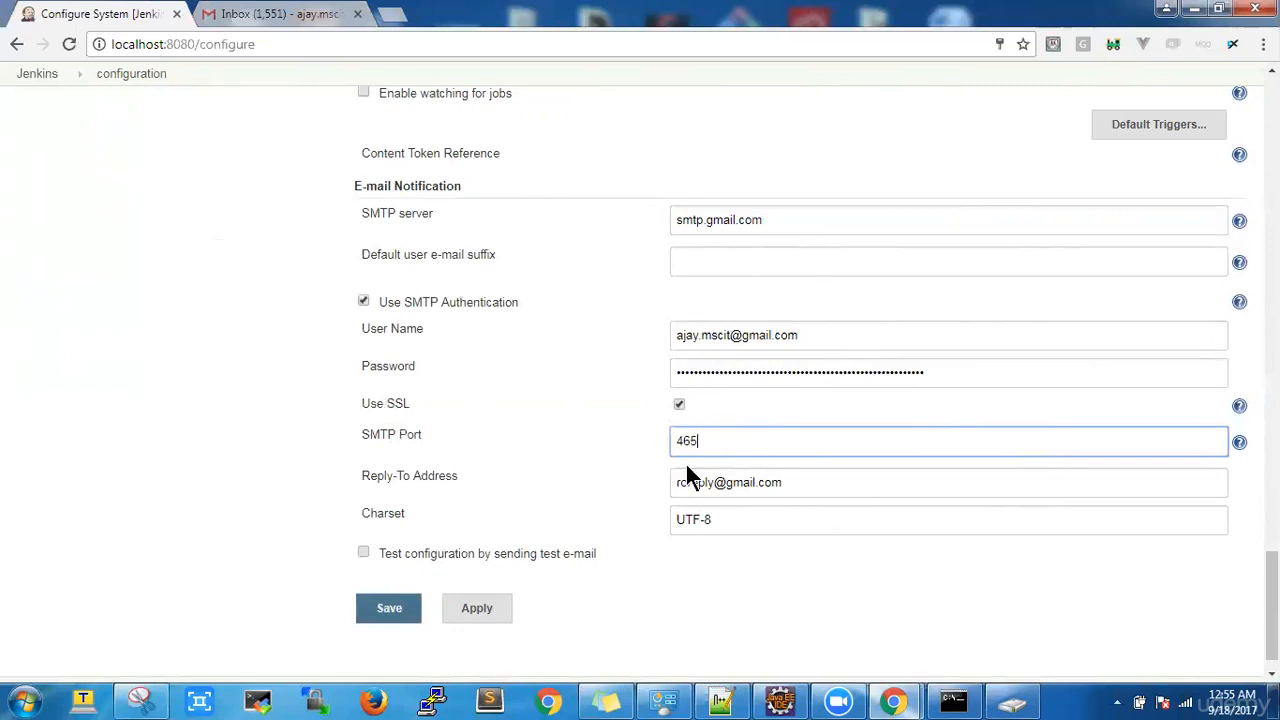
pyautogui.click(707, 546)
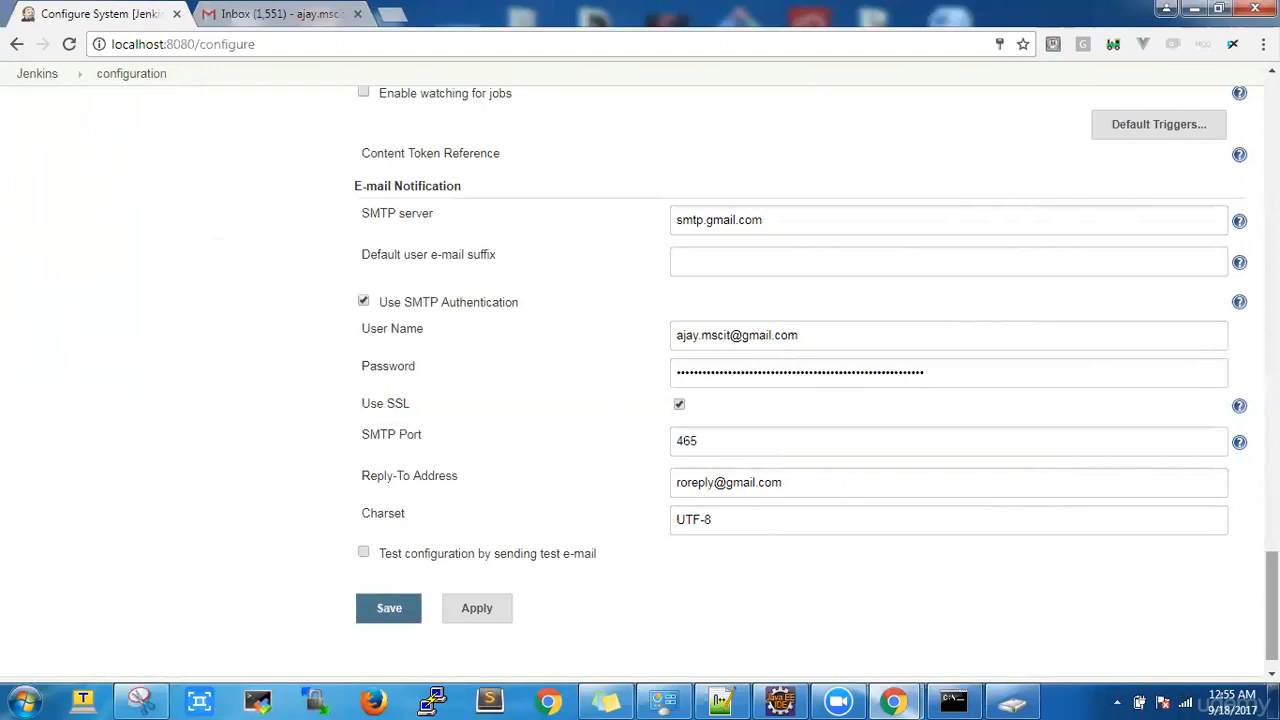
pyautogui.scroll(-1, 1271, 600)
pyautogui.moveTo(1271, 612); pyautogui.dragTo(1271, 582)
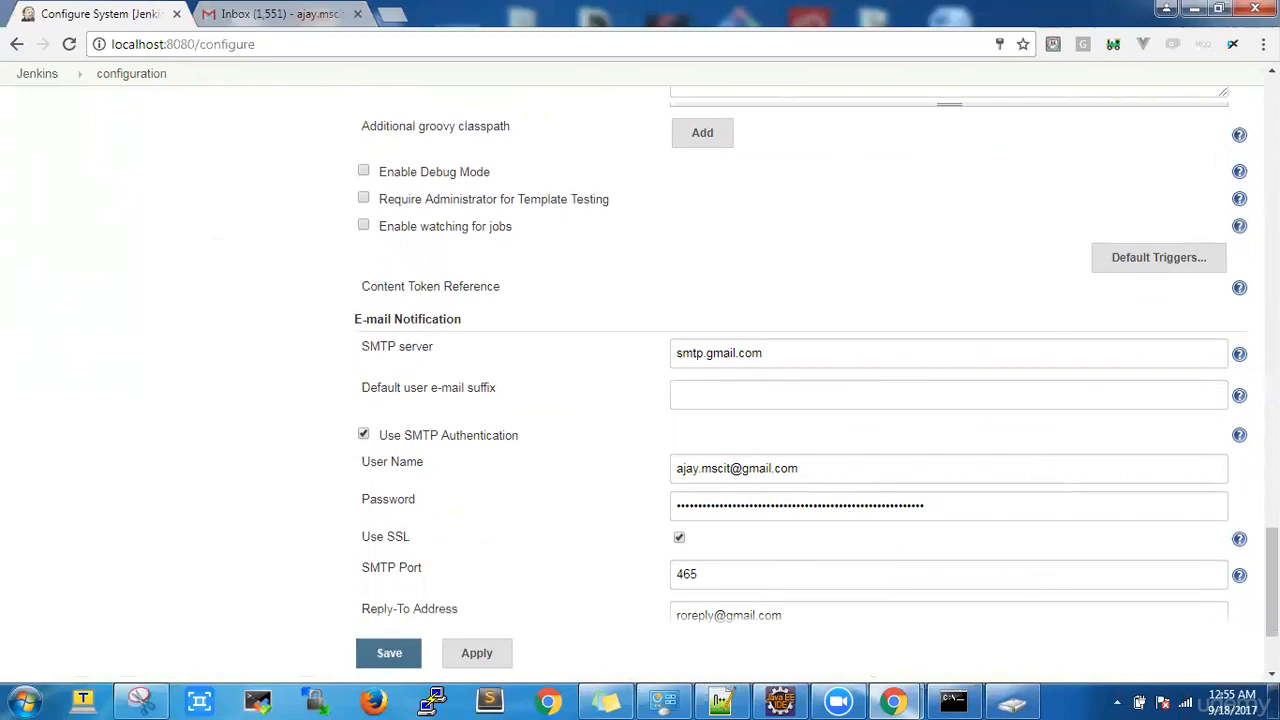
pyautogui.scroll(-2, 1272, 583)
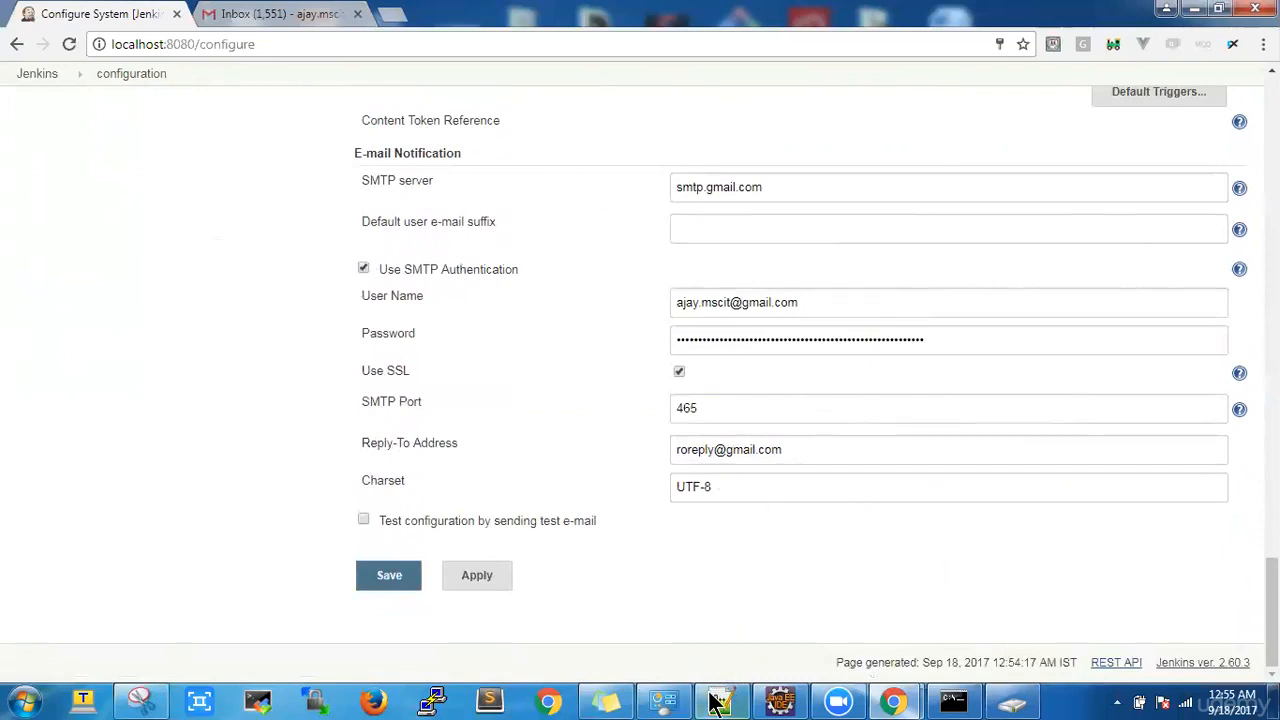
# Step: Circle the 'Allow less secure apps: ON' switch on the Snipping Tool capture, then minimize it
pyautogui.click(160, 700)
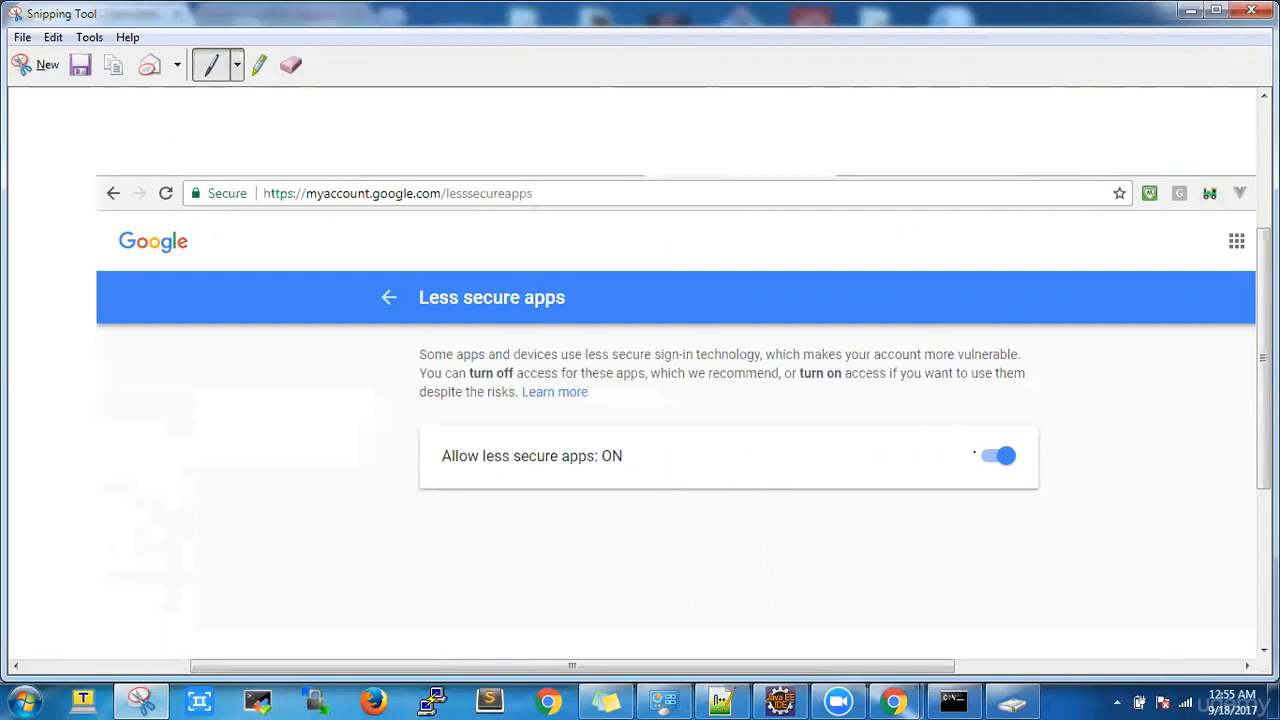
pyautogui.moveTo(1009, 441)
pyautogui.mouseDown()
pyautogui.moveTo(950, 452)
pyautogui.moveTo(1056, 478)
pyautogui.moveTo(998, 446)
pyautogui.mouseUp()
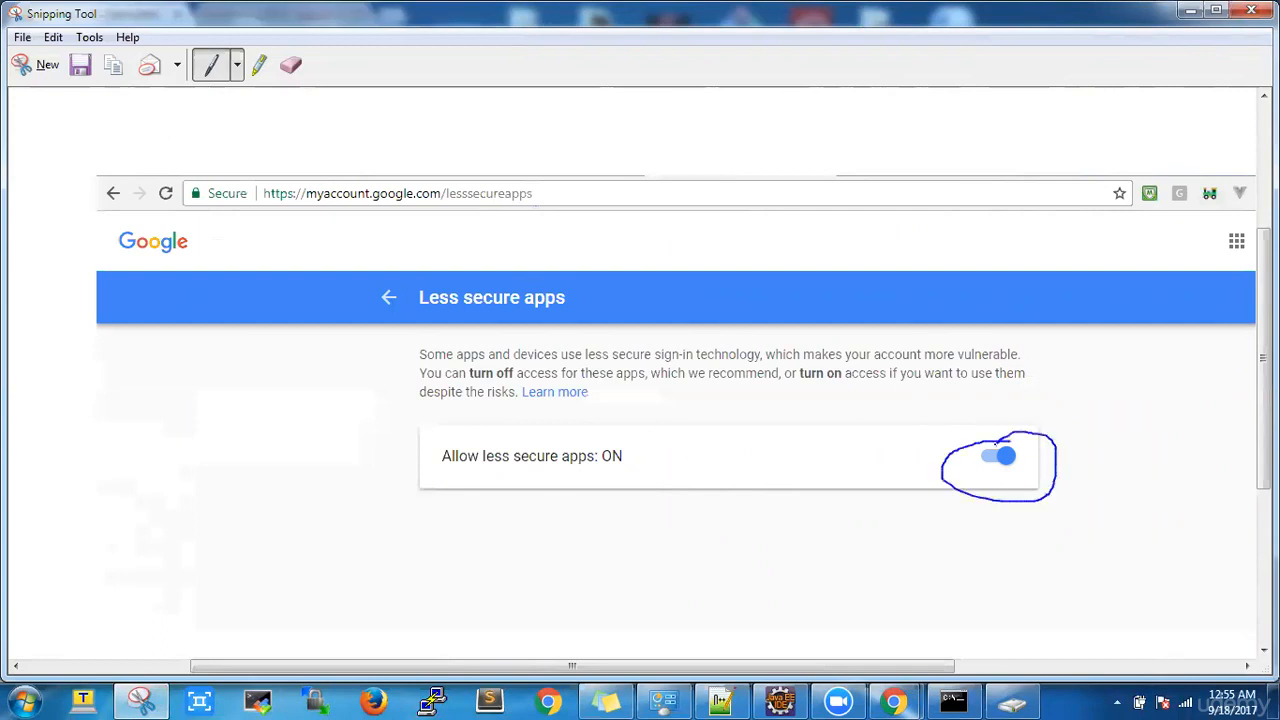
pyautogui.click(1192, 10)
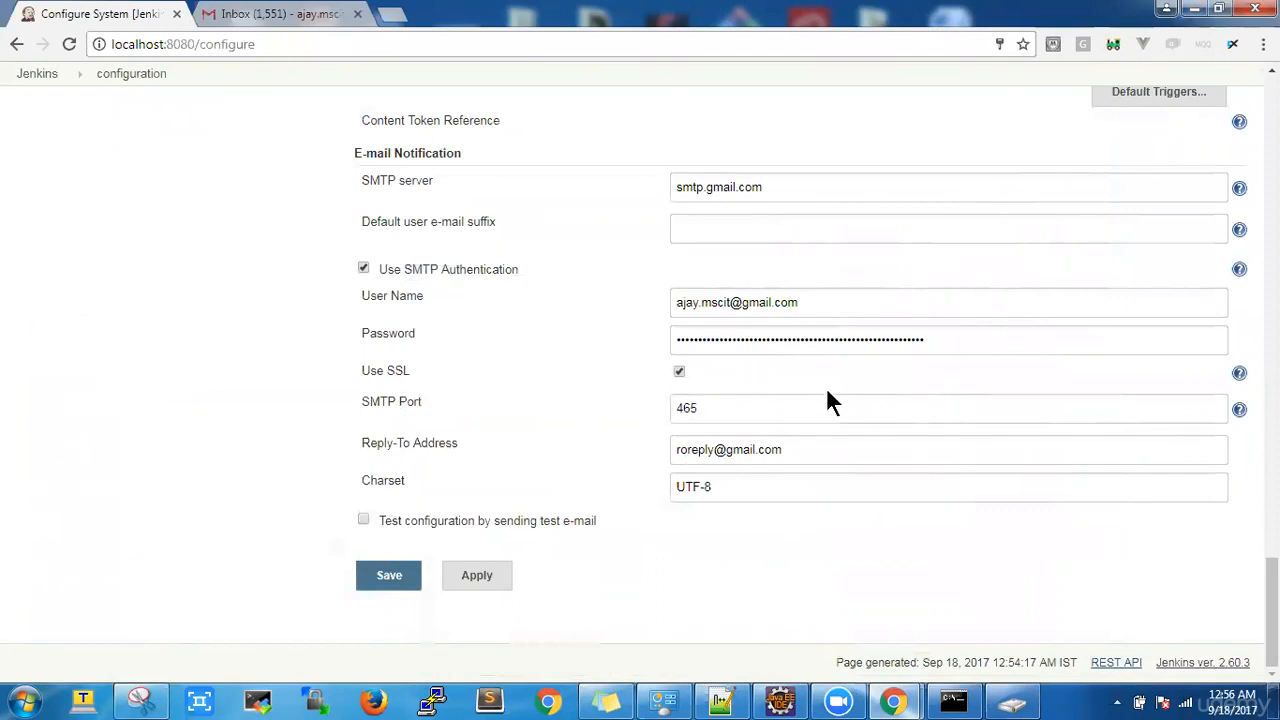
pyautogui.click(335, 18)
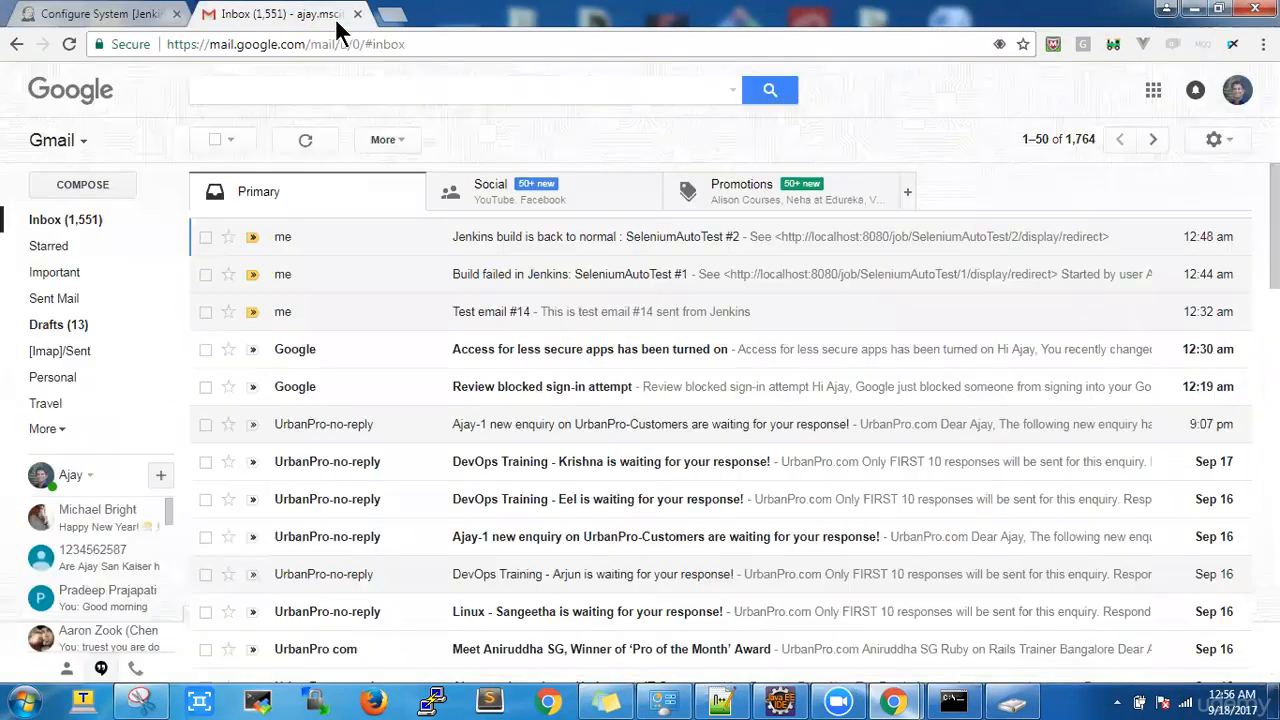
pyautogui.click(524, 254)
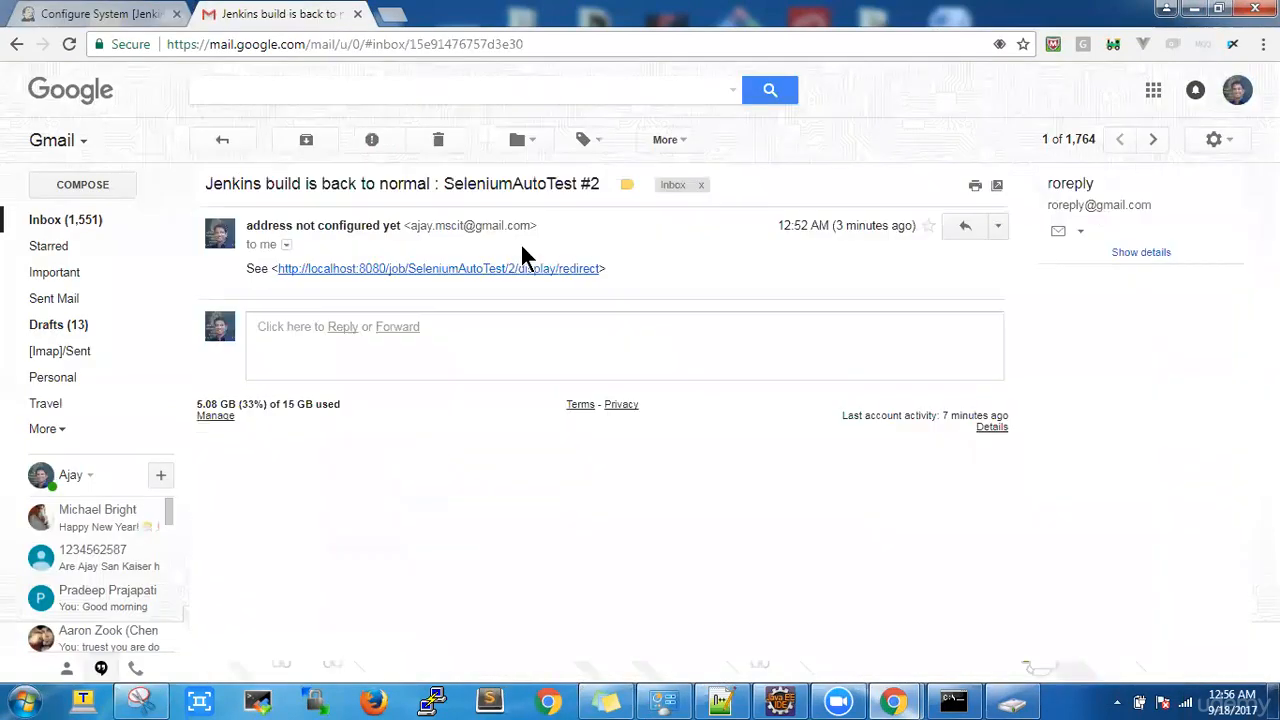
pyautogui.moveTo(412, 225); pyautogui.dragTo(532, 226)
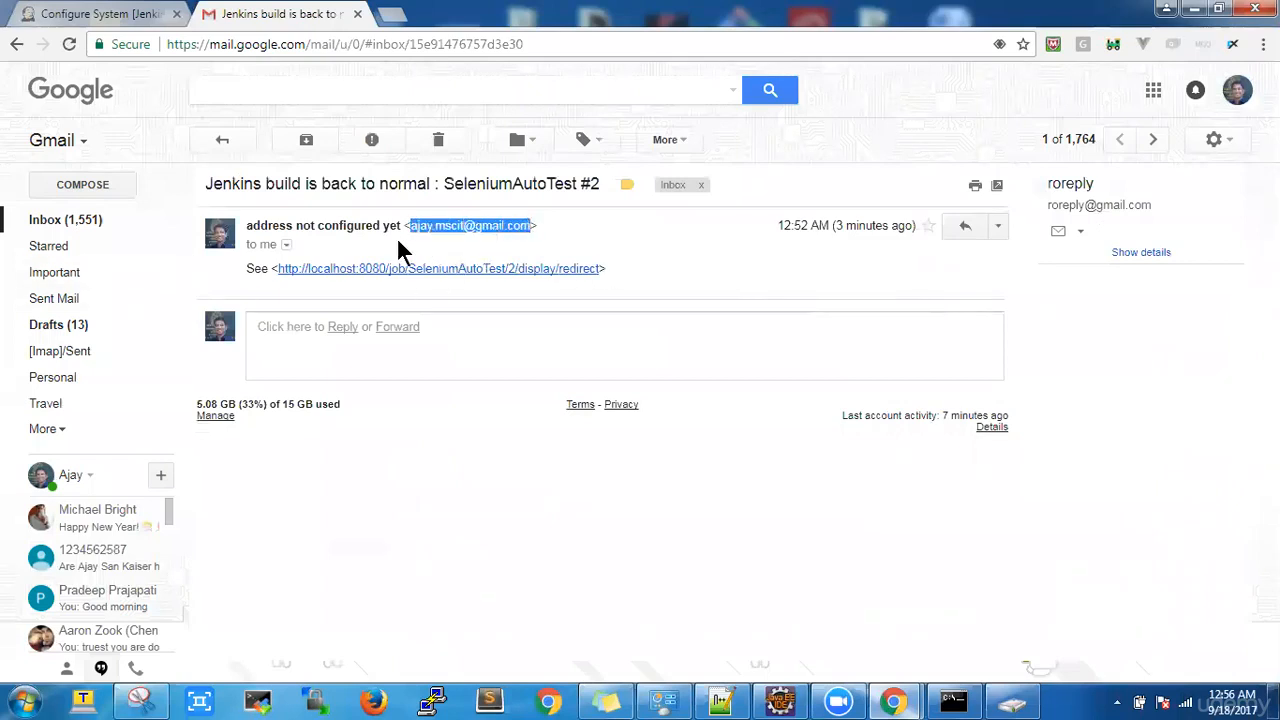
pyautogui.click(83, 218)
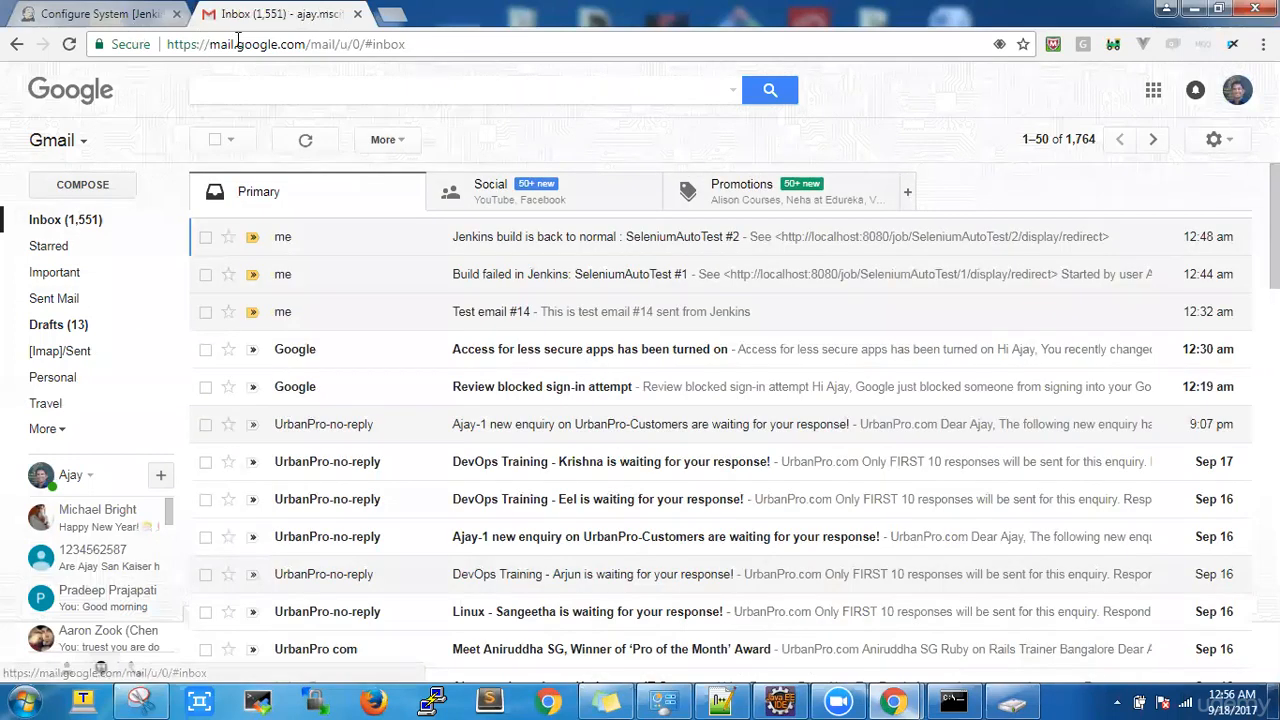
pyautogui.click(145, 16)
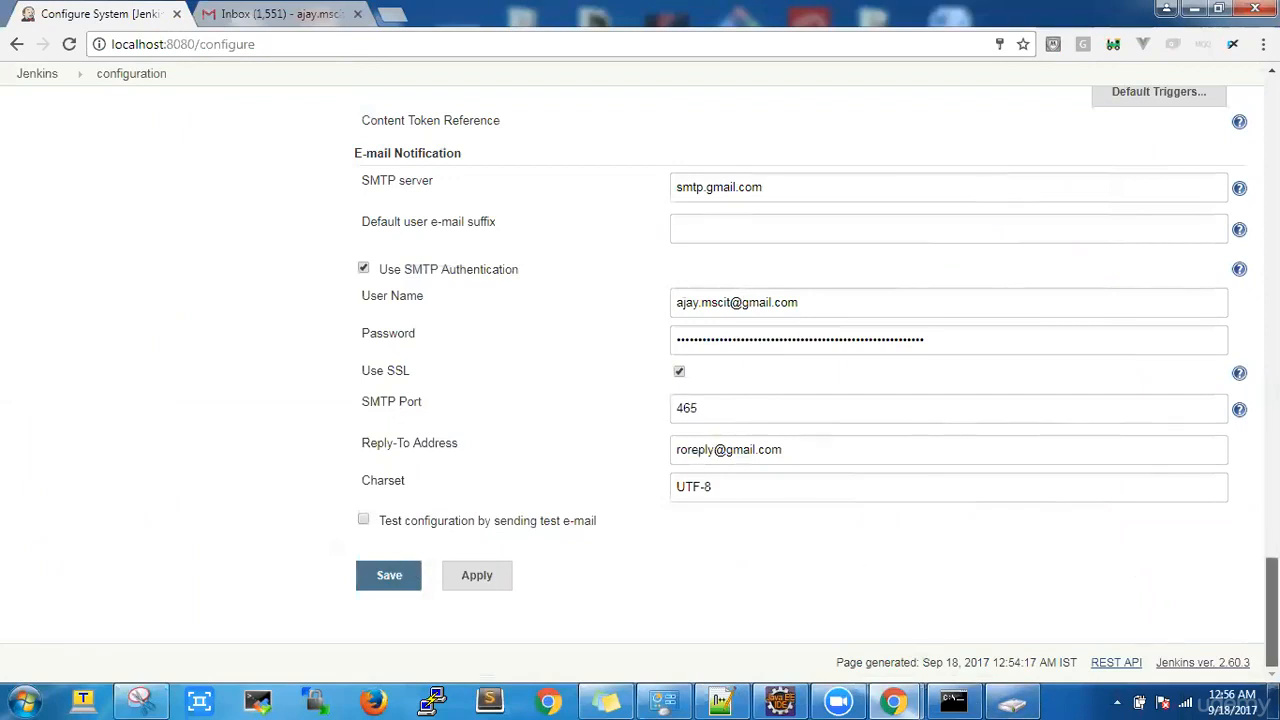
# Step: Save the settings, decline Chrome's password prompt, and review SeleniumAutoTest's last success #2 and failure #1
pyautogui.click(407, 570)
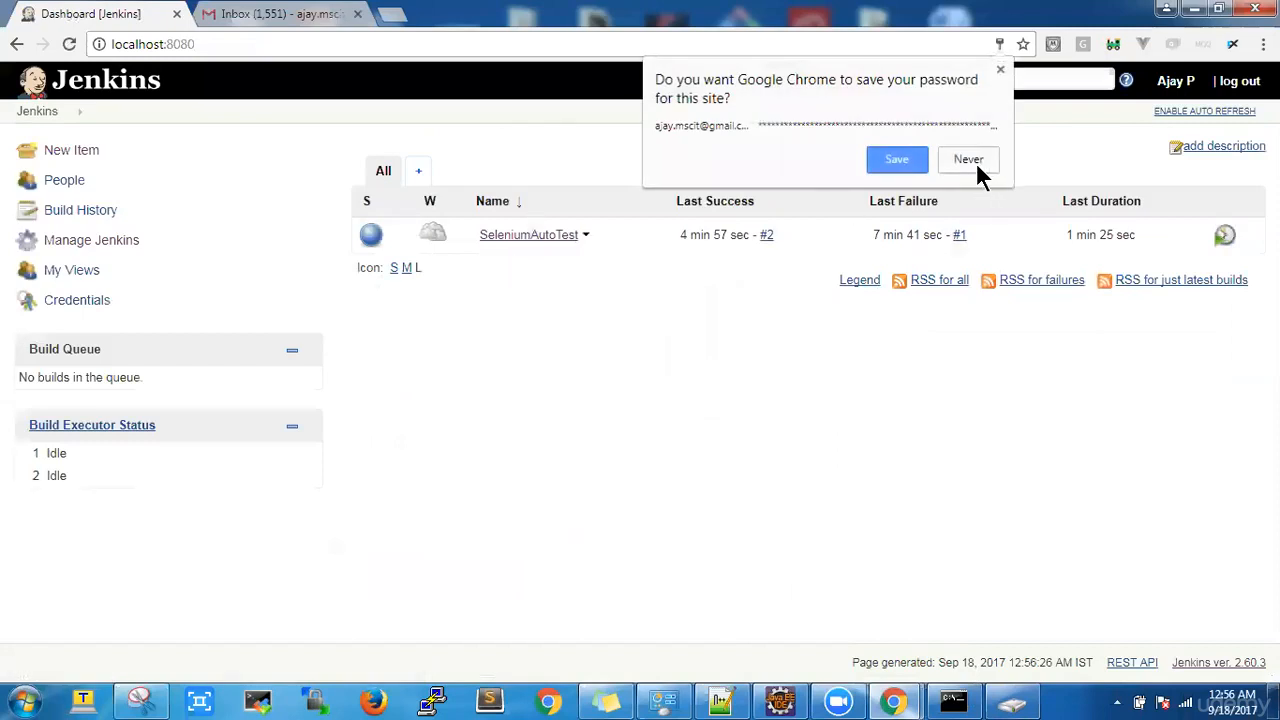
pyautogui.click(968, 162)
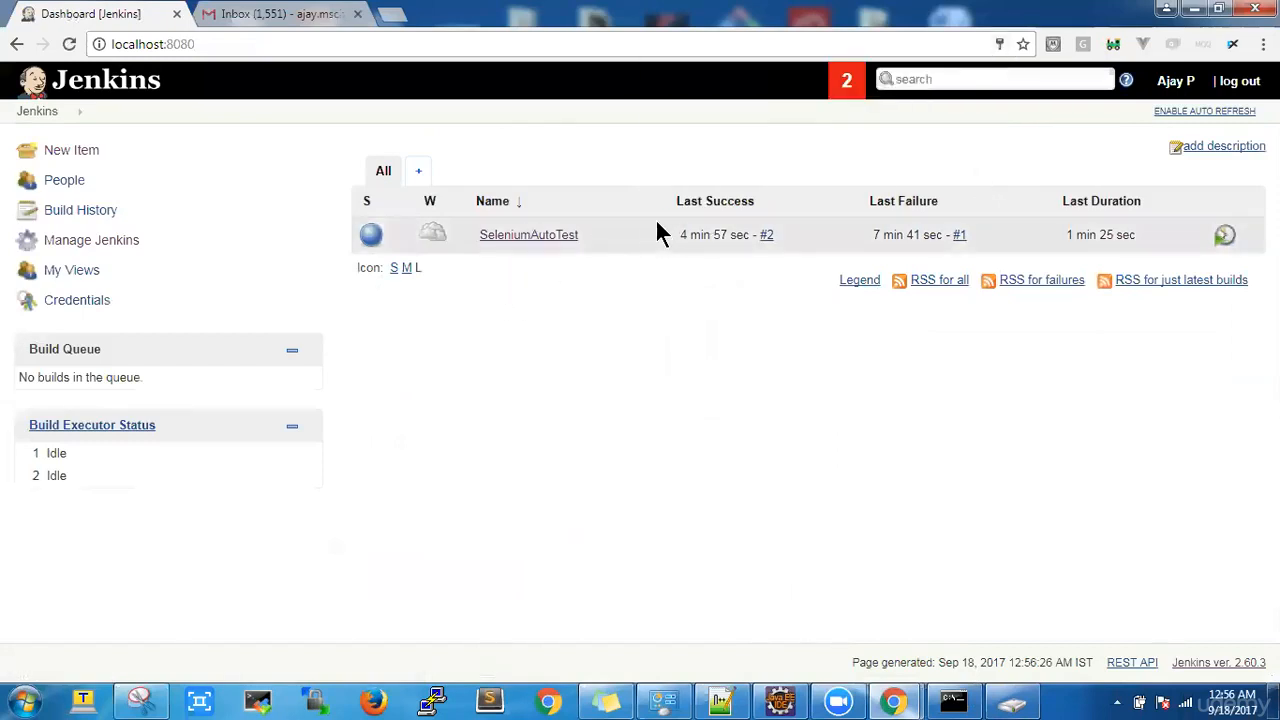
pyautogui.moveTo(676, 236); pyautogui.dragTo(736, 242)
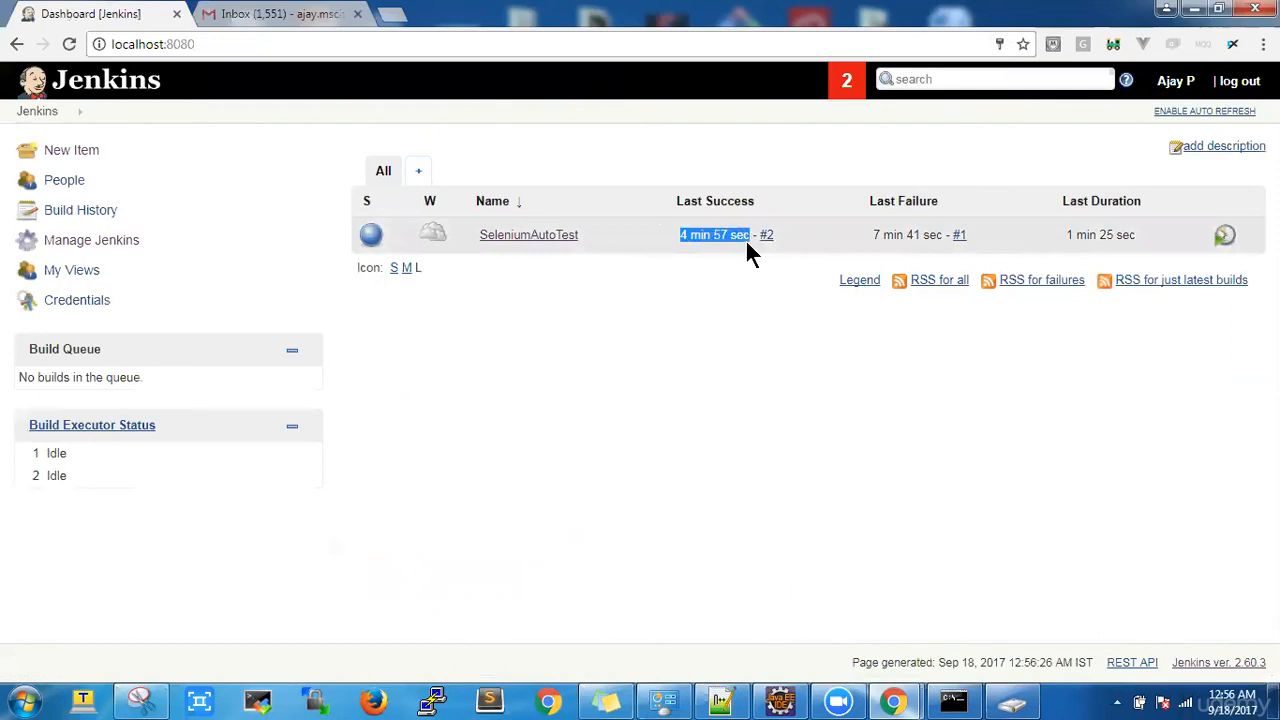
pyautogui.moveTo(829, 449); pyautogui.dragTo(885, 237)
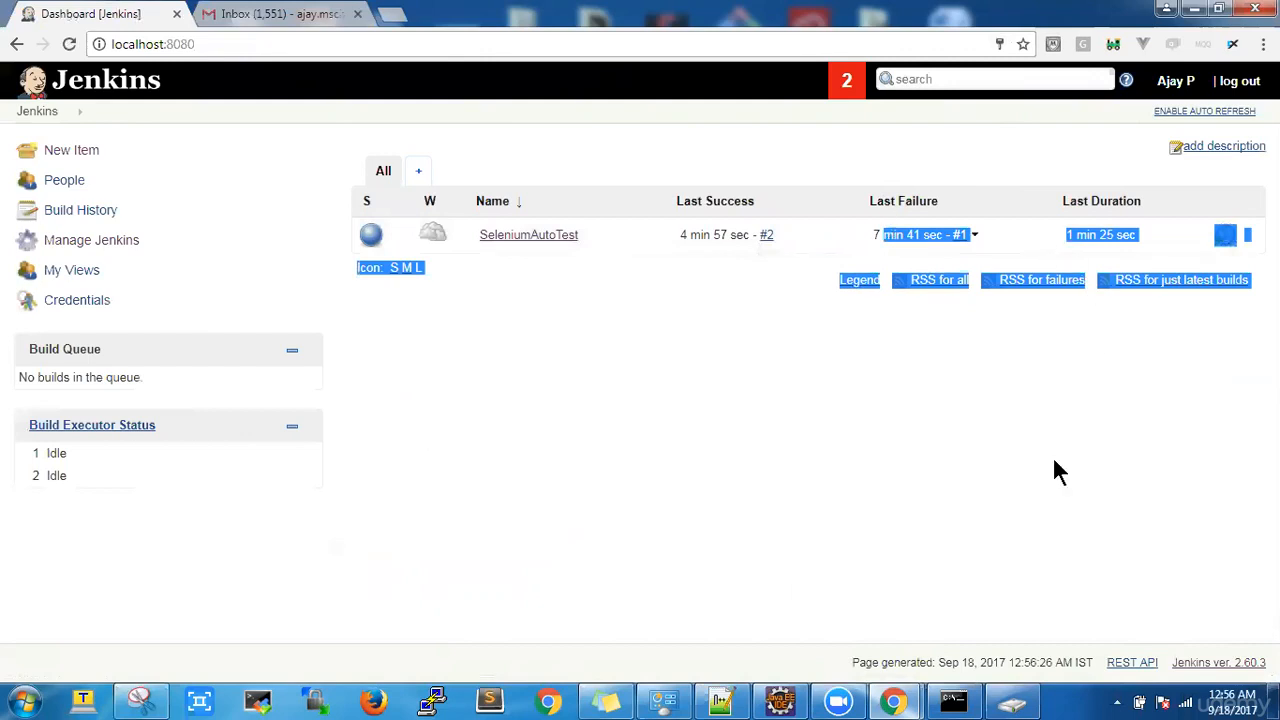
pyautogui.click(1044, 488)
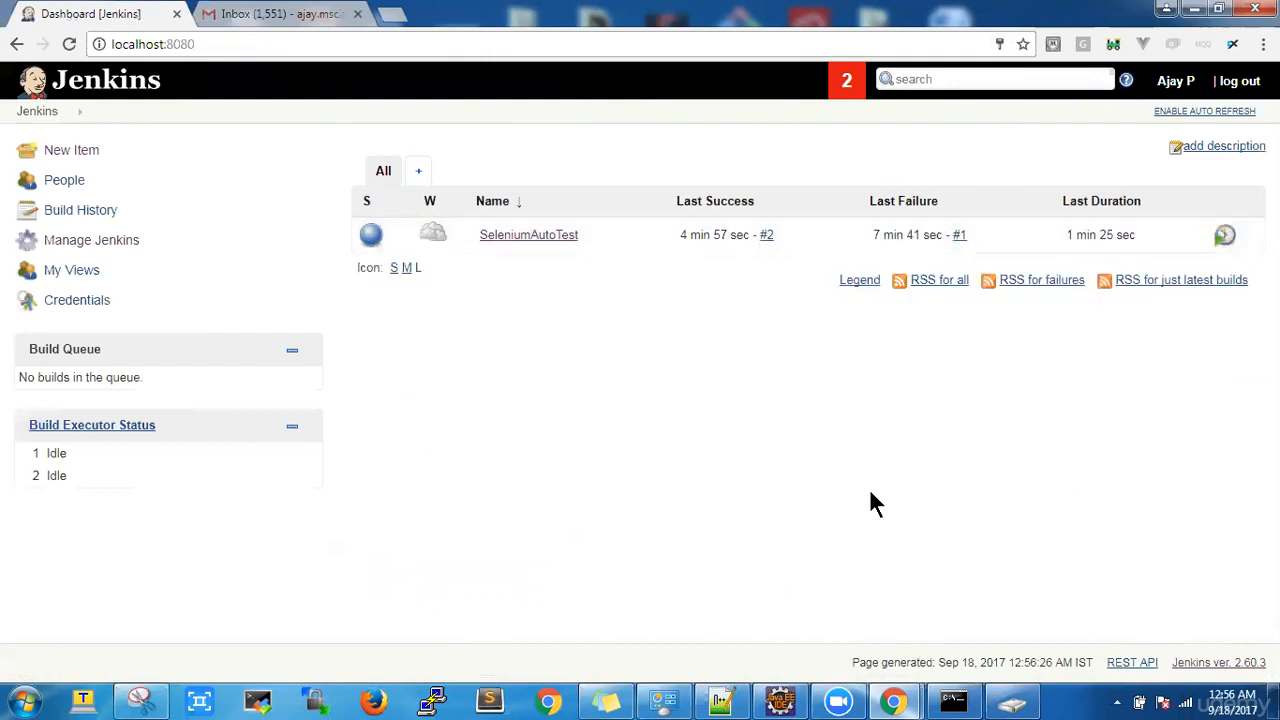